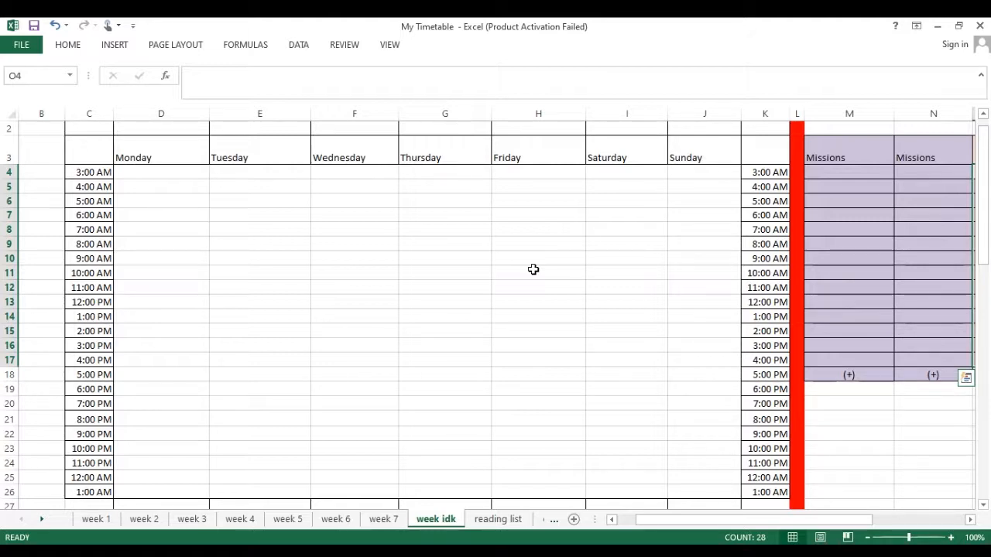
click(285, 213)
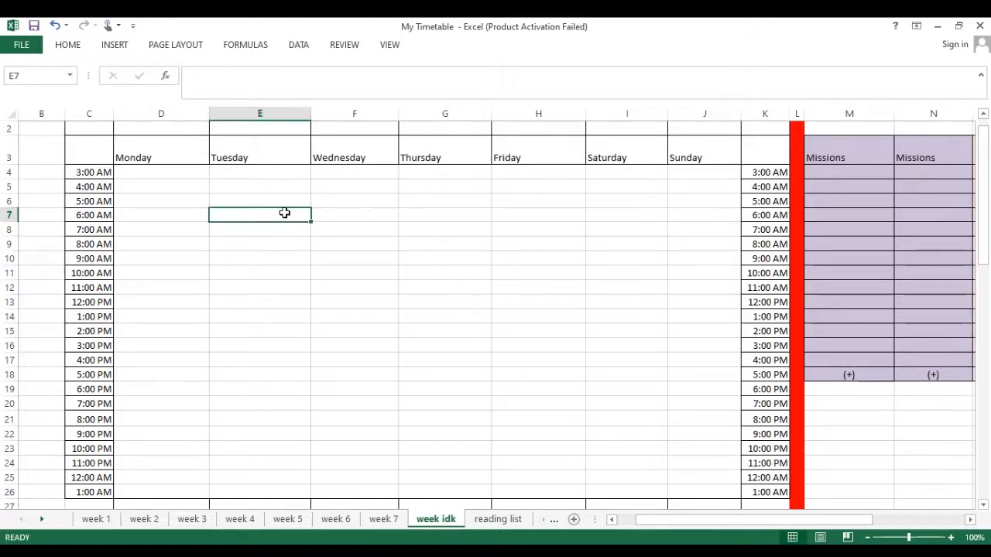
key(Left)
key(Down)
key(Up)
key(Right)
key(Up)
key(Left)
key(Down)
key(Right)
key(Up)
key(Left)
key(Down)
key(Right)
key(Up)
key(Up)
key(Down)
key(Left)
key(Down)
key(Up)
key(Right)
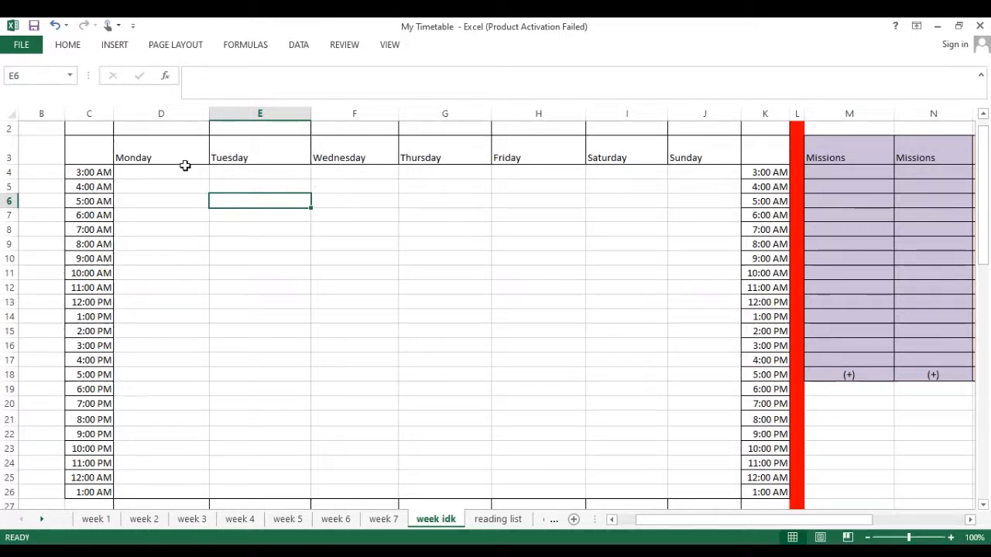
click(105, 172)
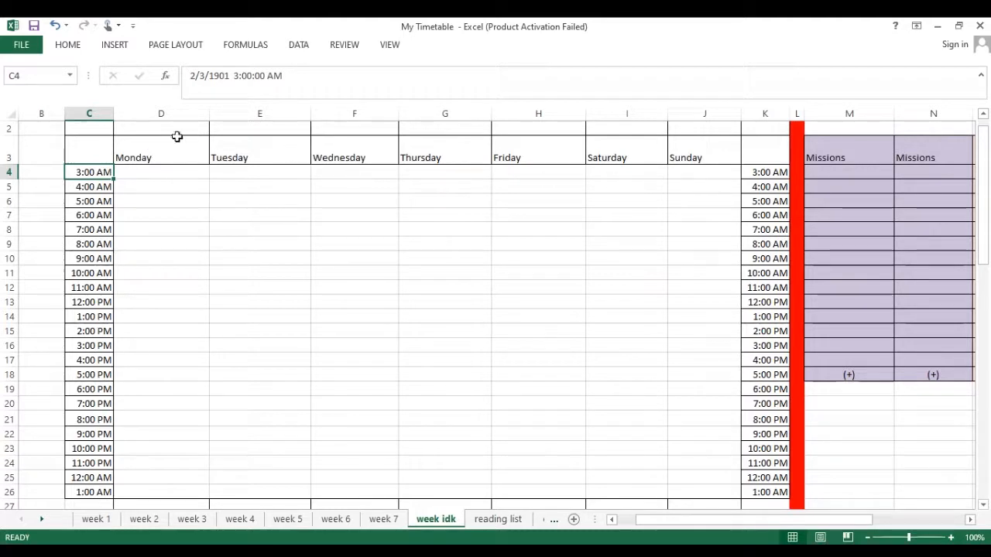
click(158, 153)
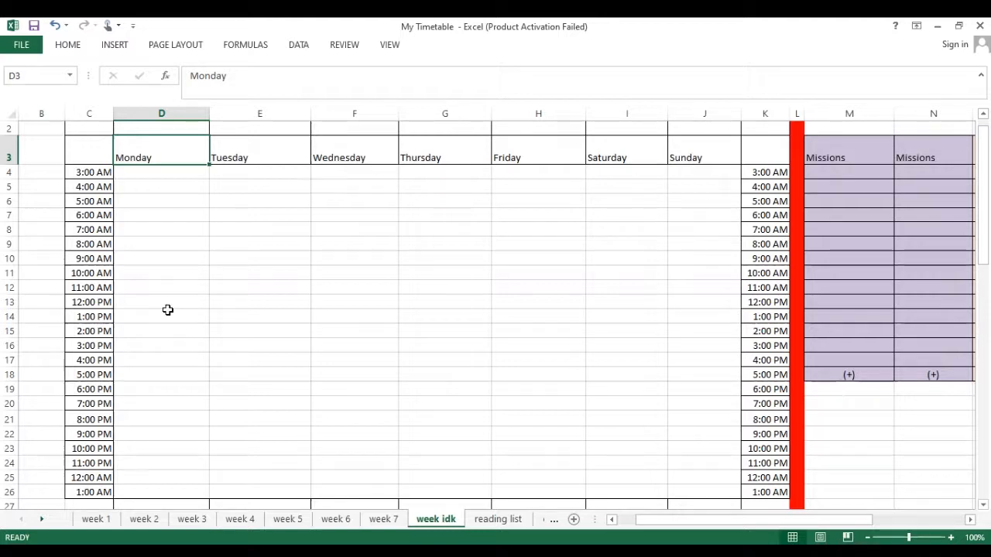
Select the Monday 9:00 AM cell in the weekly timetable.
click(628, 551)
key(Down)
key(Down)
key(Down)
key(Down)
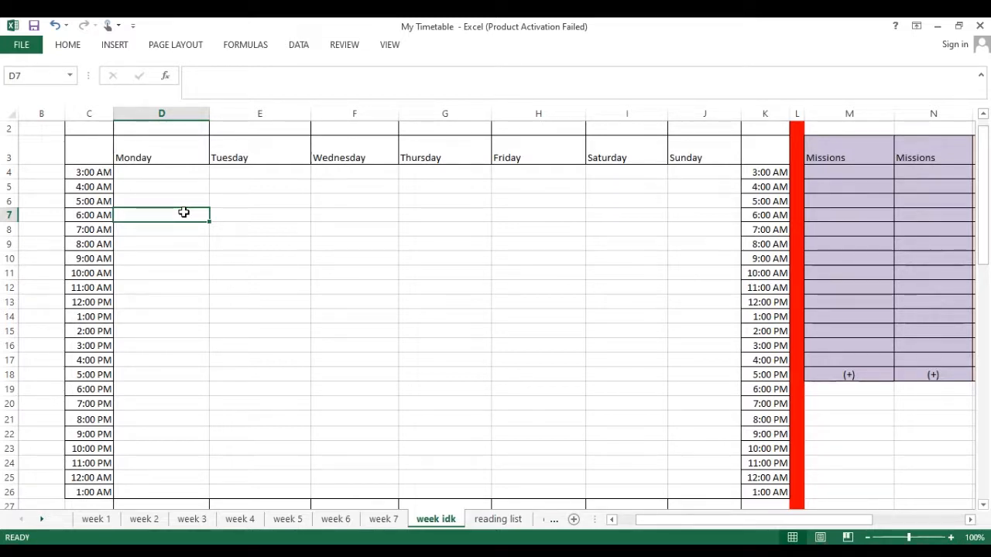
key(Down)
key(Down)
key(Down)
key(Down)
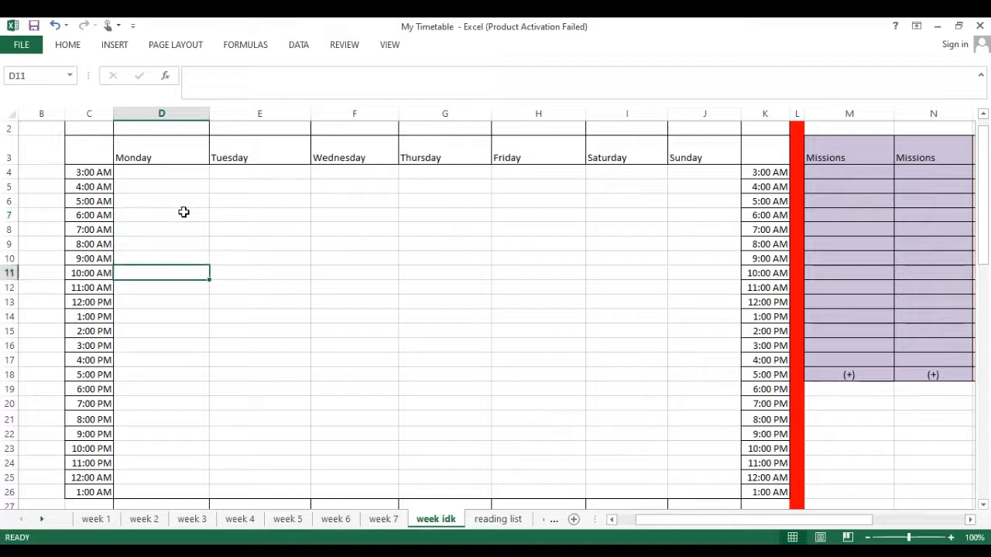
key(Up)
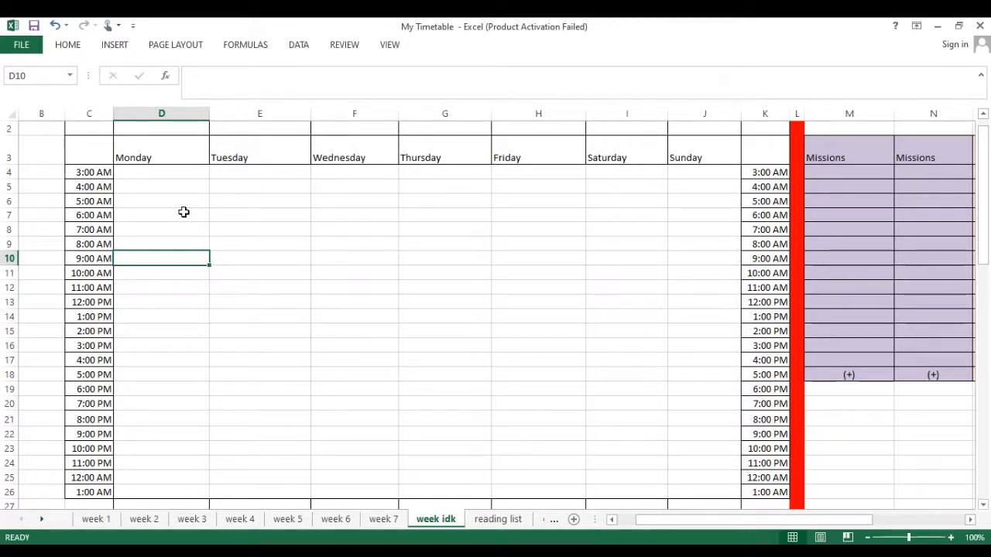
text(c)
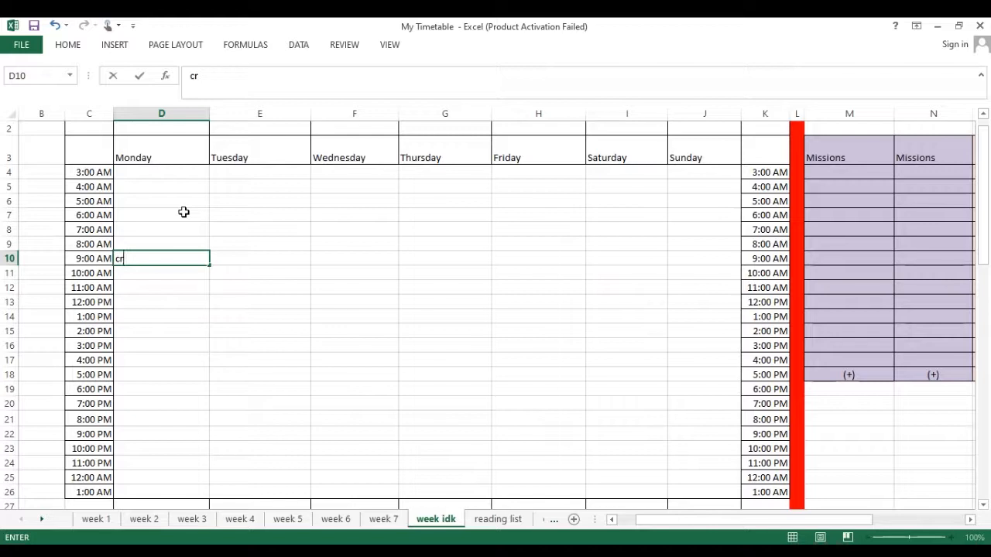
key(BackSpace)
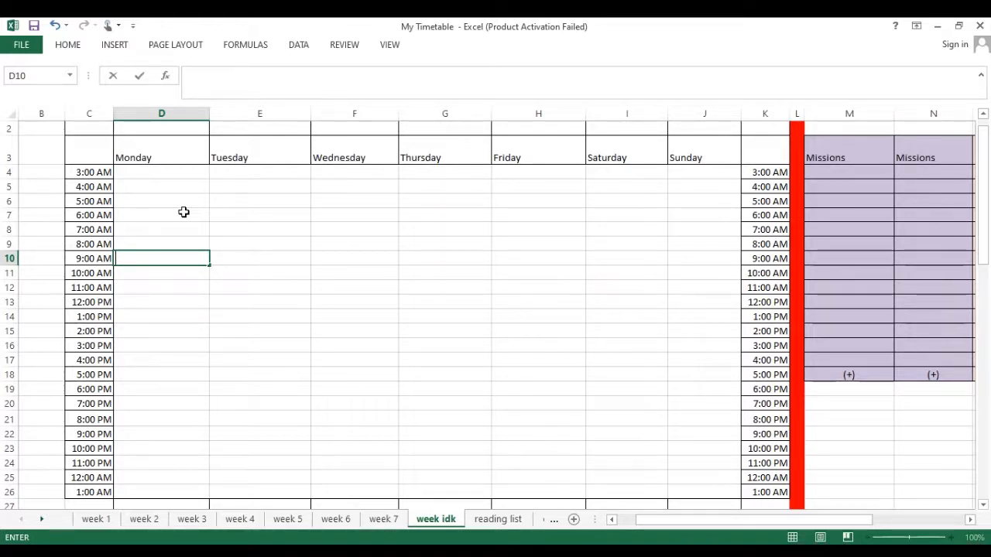
text(fiqh)
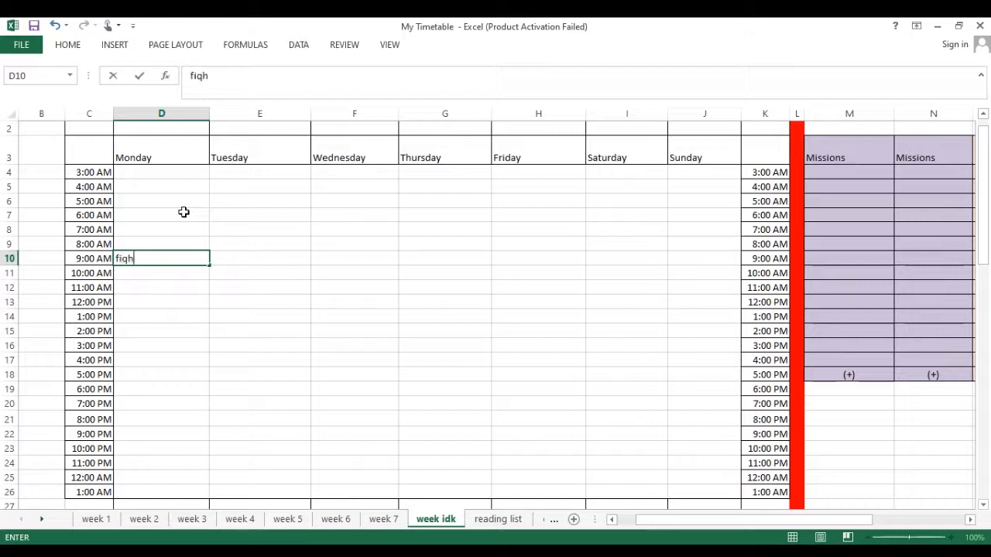
text( muam)
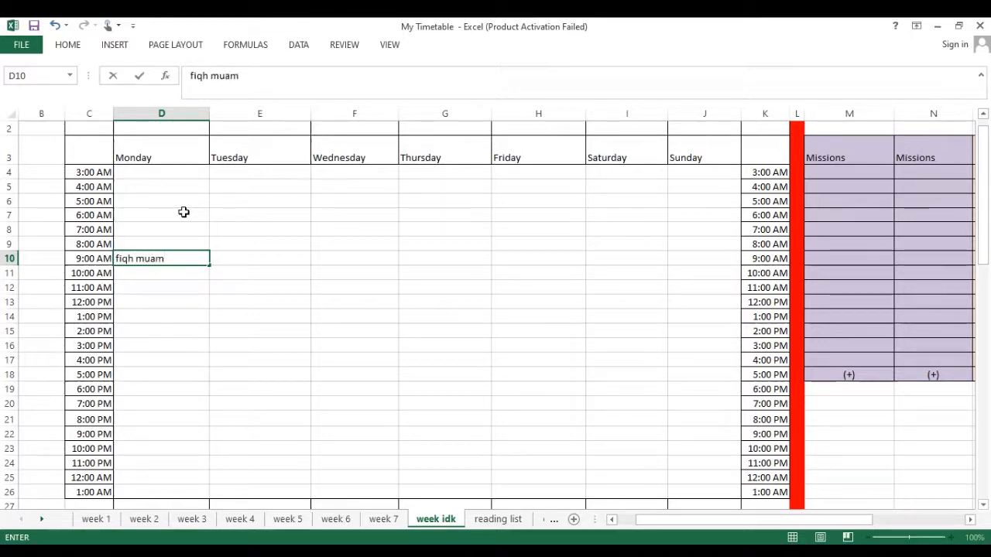
text(alat class)
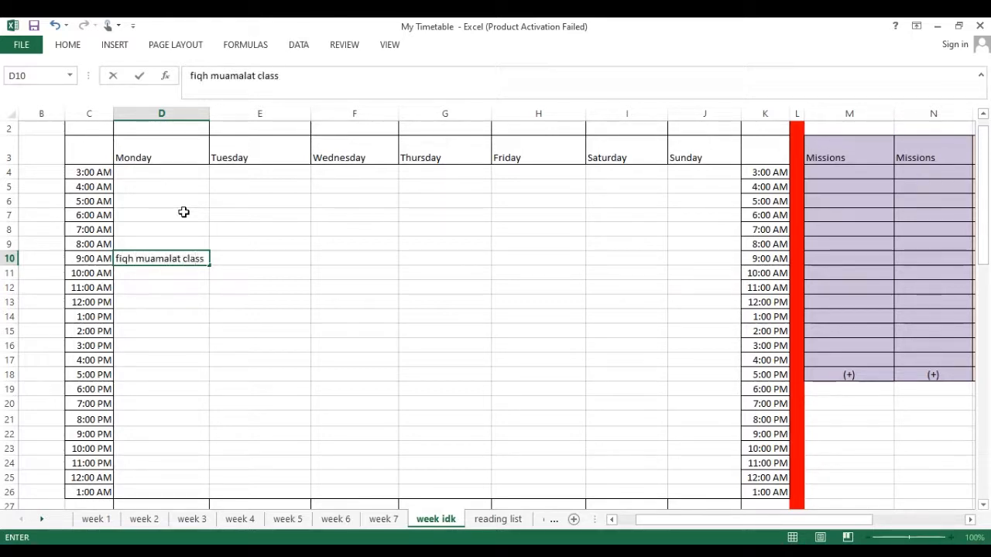
key(BackSpace)
key(BackSpace)
key(BackSpace)
key(BackSpace)
key(BackSpace)
key(BackSpace)
key(BackSpace)
key(BackSpace)
key(BackSpace)
key(BackSpace)
key(BackSpace)
key(BackSpace)
key(BackSpace)
key(BackSpace)
key(BackSpace)
key(BackSpace)
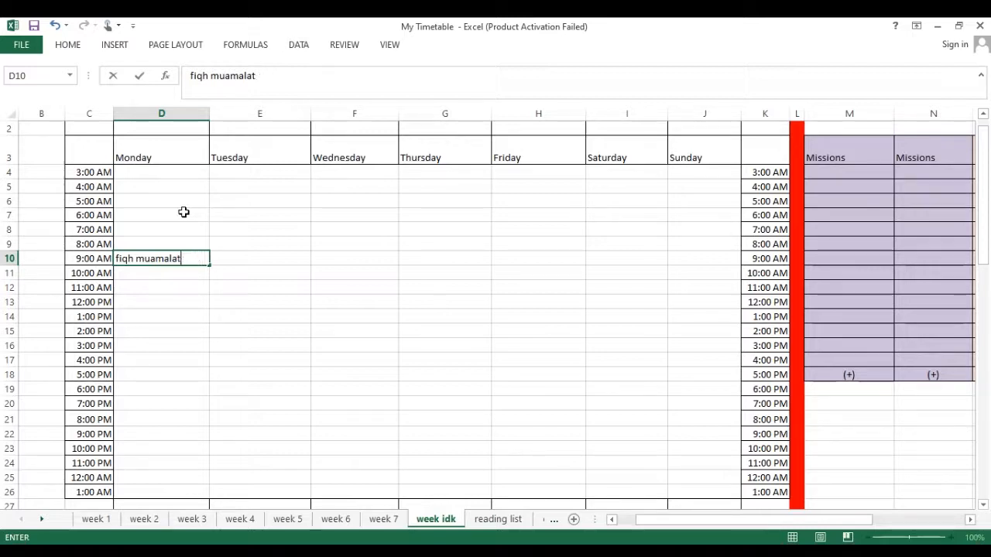
key(BackSpace)
key(BackSpace)
key(BackSpace)
text(FM)
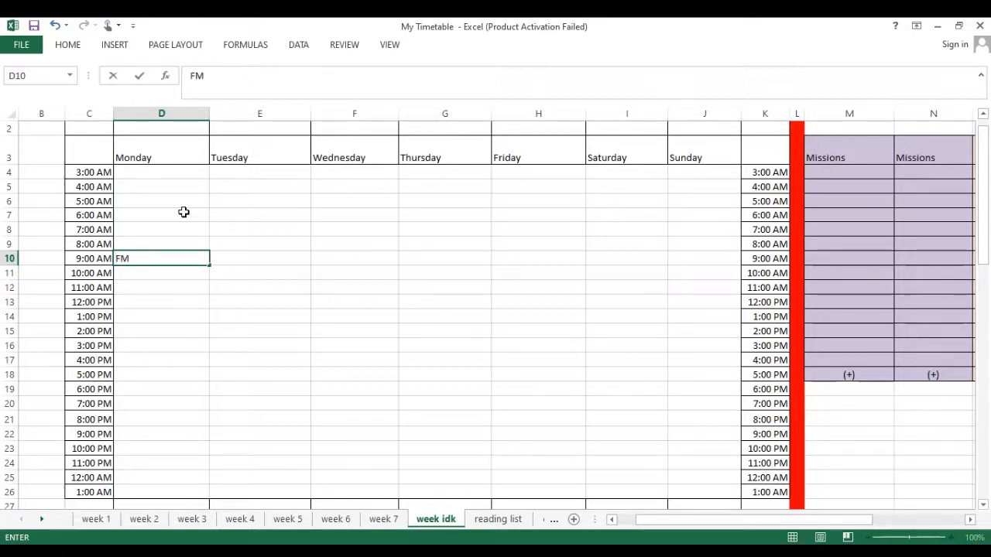
text( clas)
key(BackSpace)
key(BackSpace)
key(BackSpace)
key(BackSpace)
key(BackSpace)
Enter "class" in the Monday 9:00 AM slot and reselect that cell.
text(class)
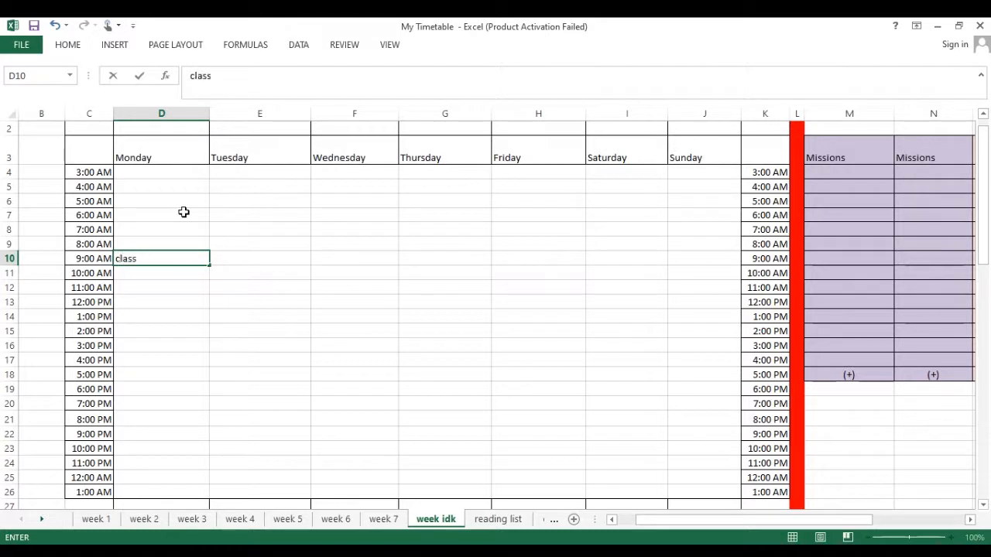
key(Return)
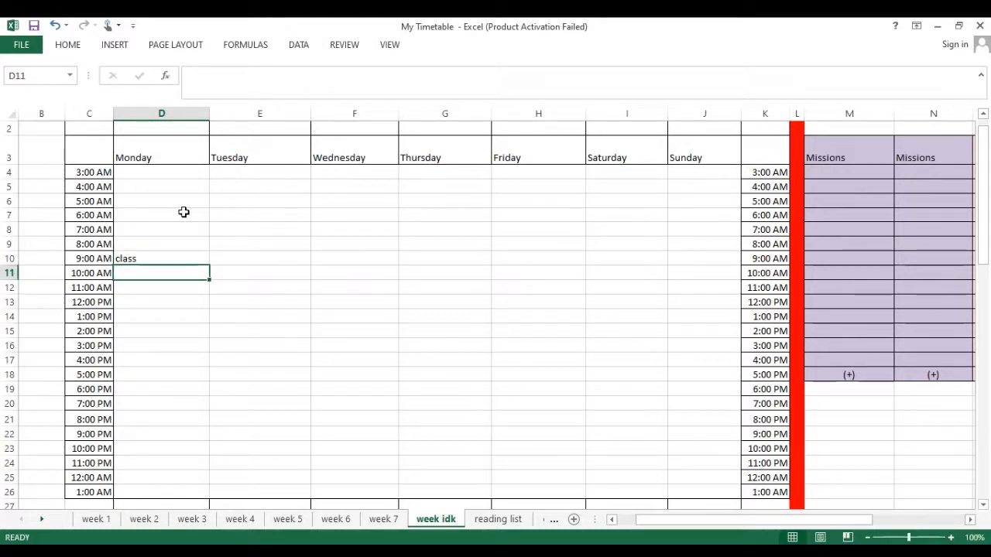
key(Up)
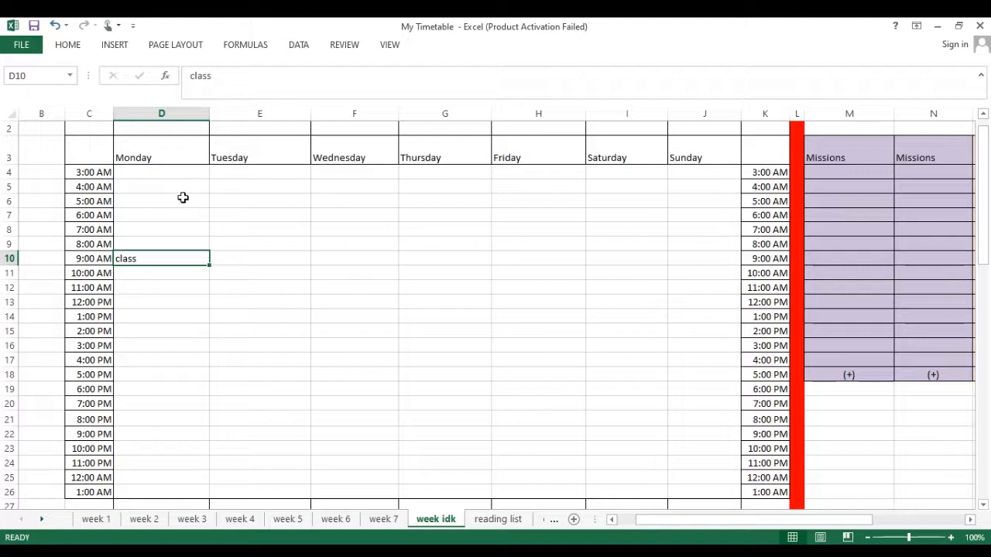
Fill the Monday 9:00 AM class cell with a dark red theme colour.
click(66, 45)
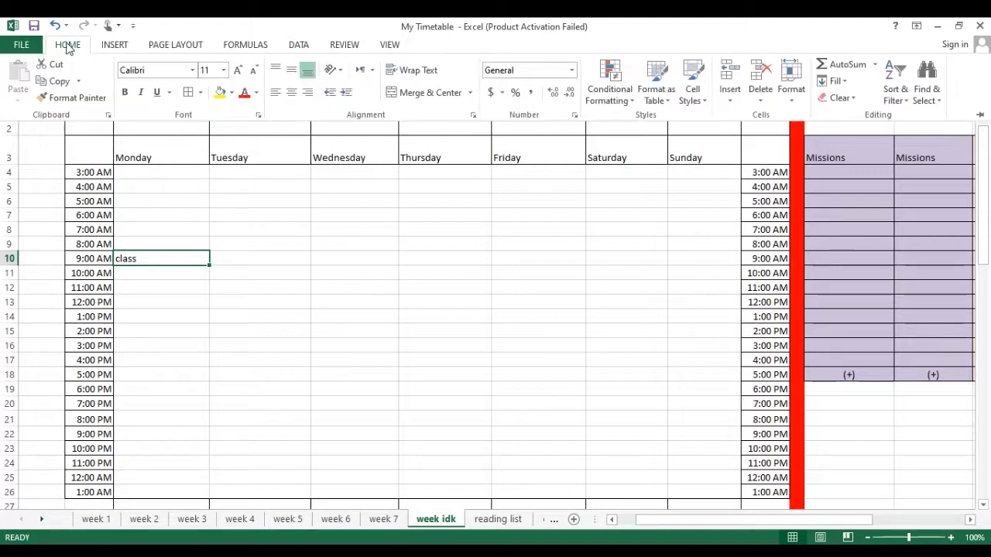
click(256, 94)
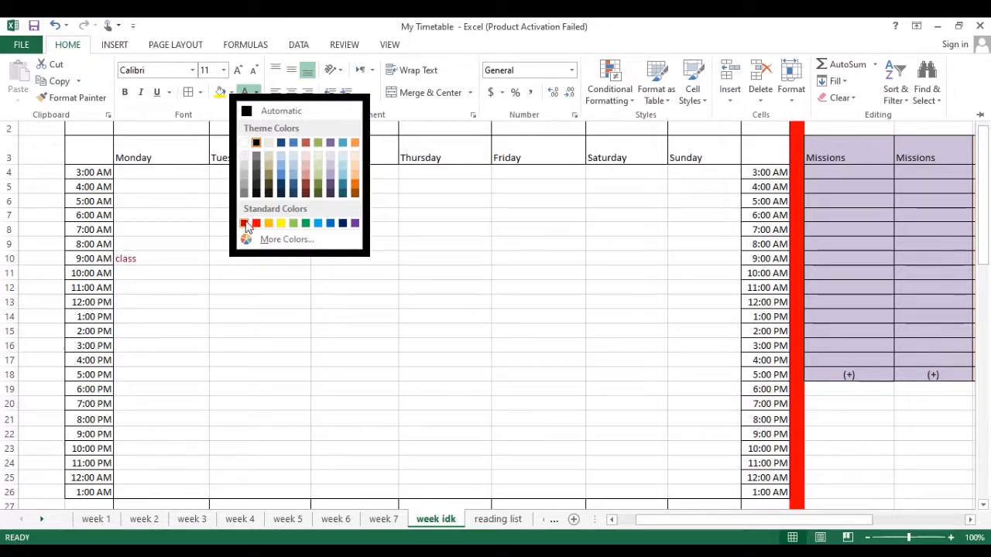
click(179, 238)
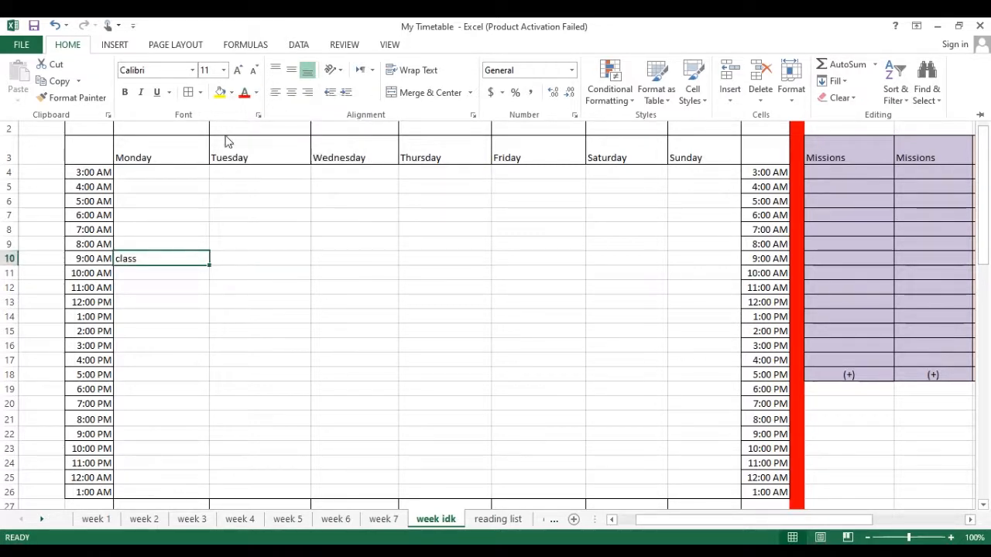
click(232, 92)
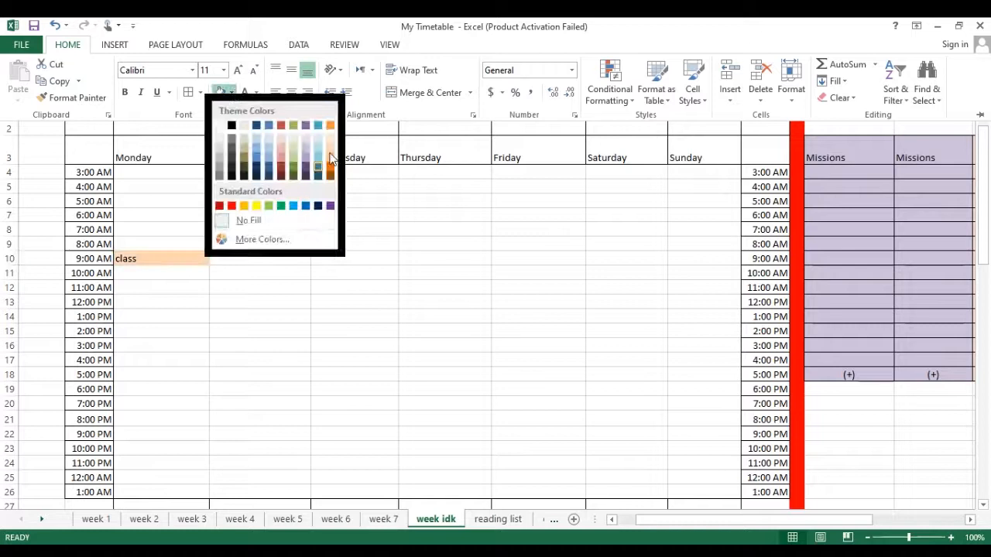
click(285, 167)
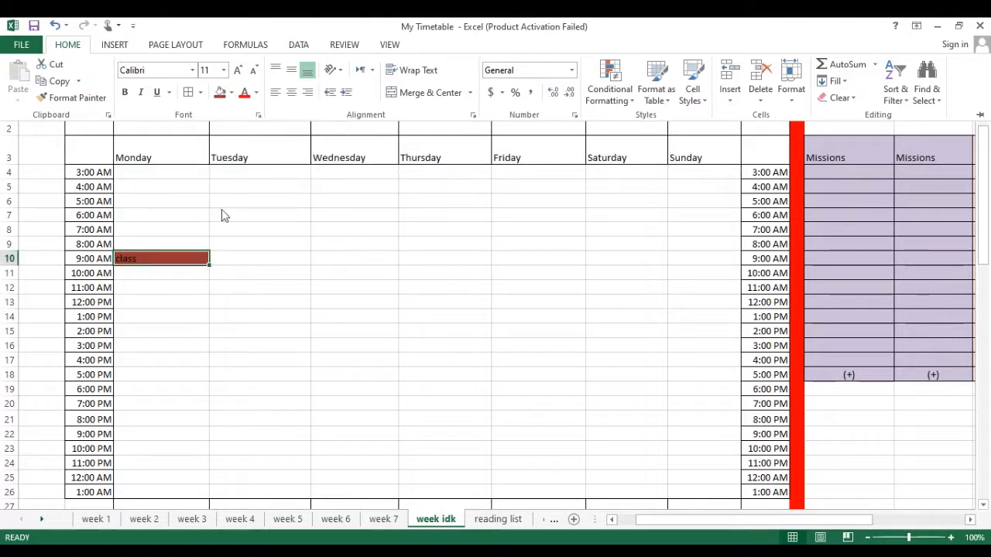
click(169, 260)
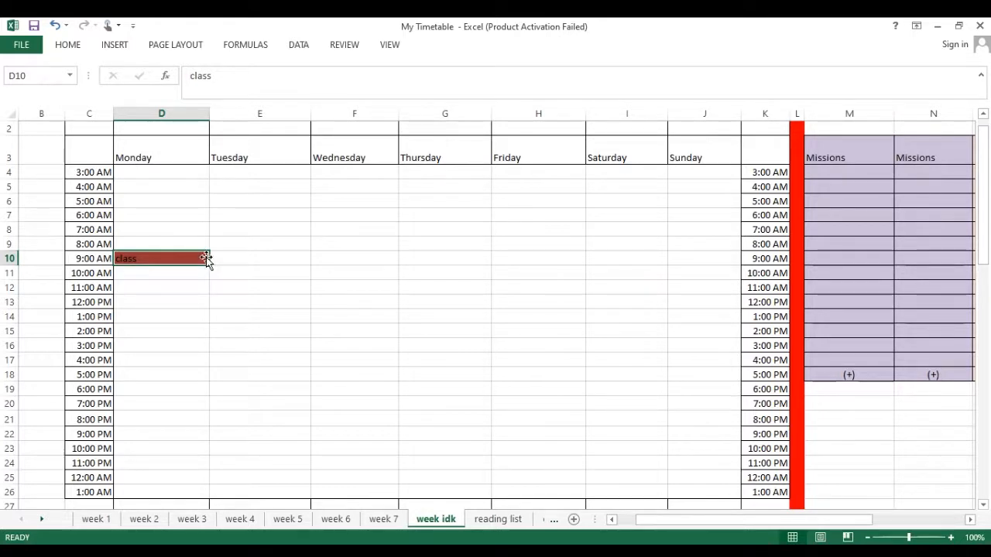
Add a black border around the Monday 9:00 AM class cell.
click(317, 256)
click(246, 257)
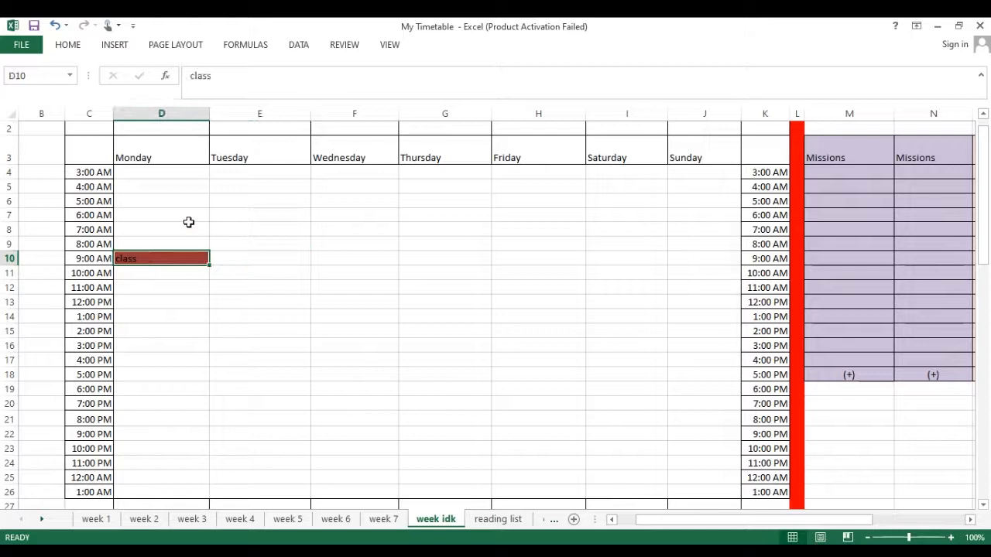
click(69, 47)
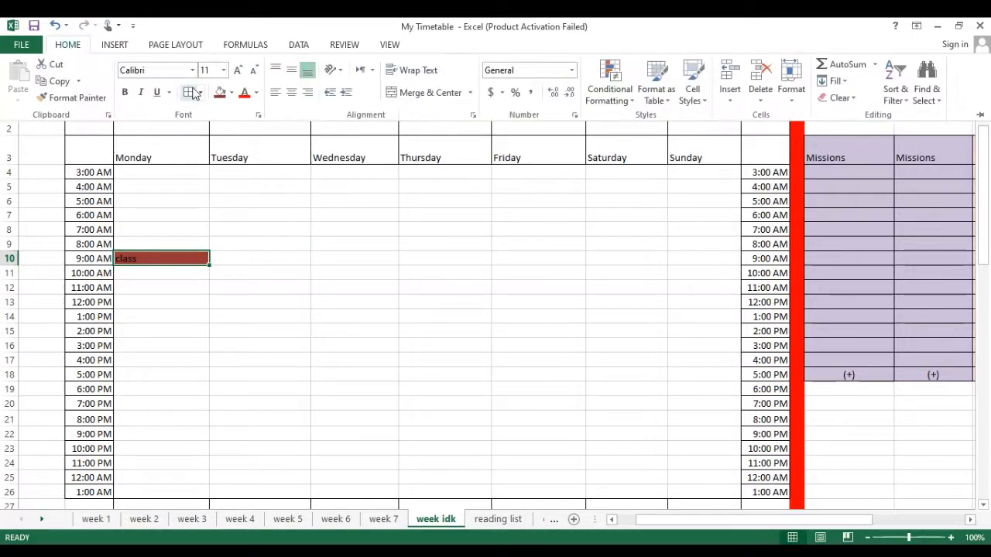
click(244, 266)
click(199, 234)
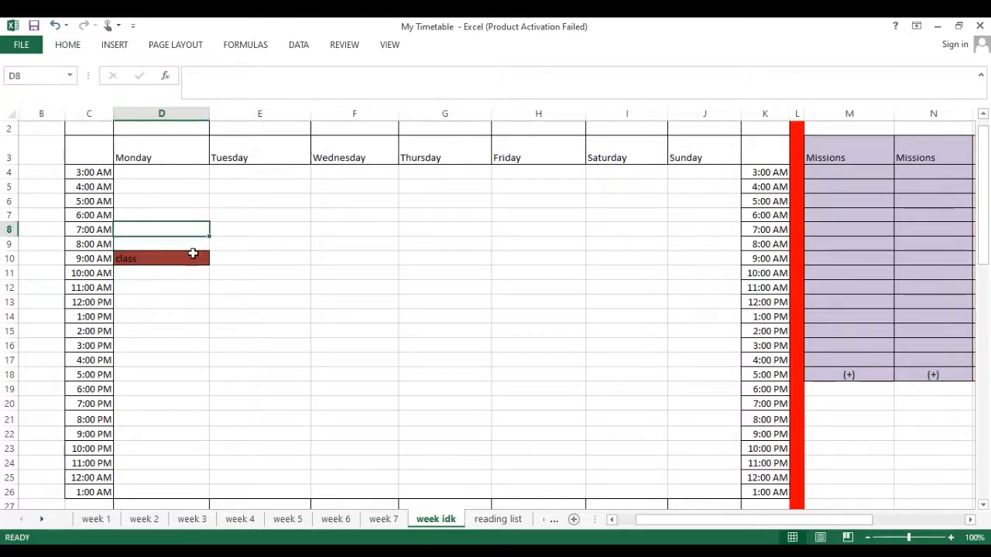
Copy the Monday 9:00 AM class cell into Monday's 10:00 AM and 11:00 AM slots.
click(191, 256)
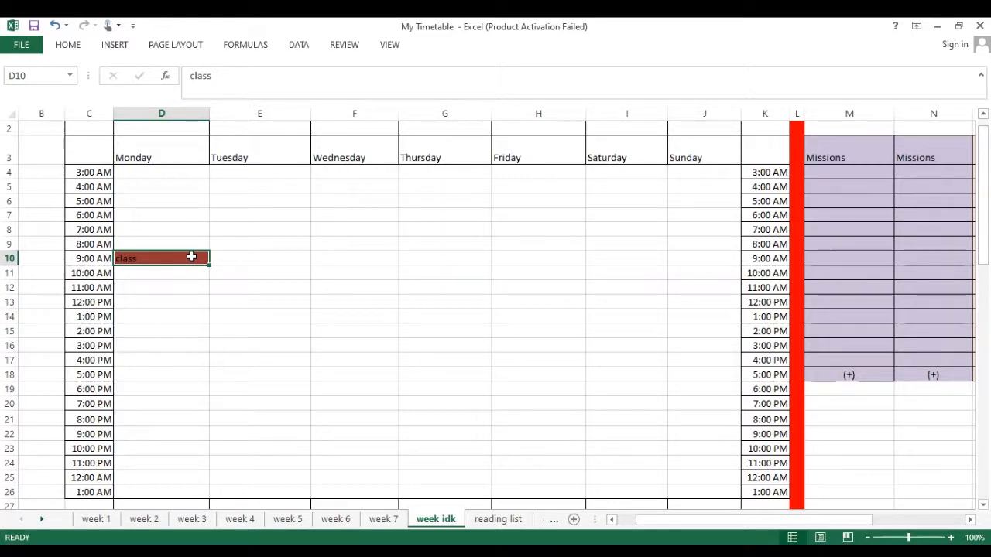
key(ctrl+c)
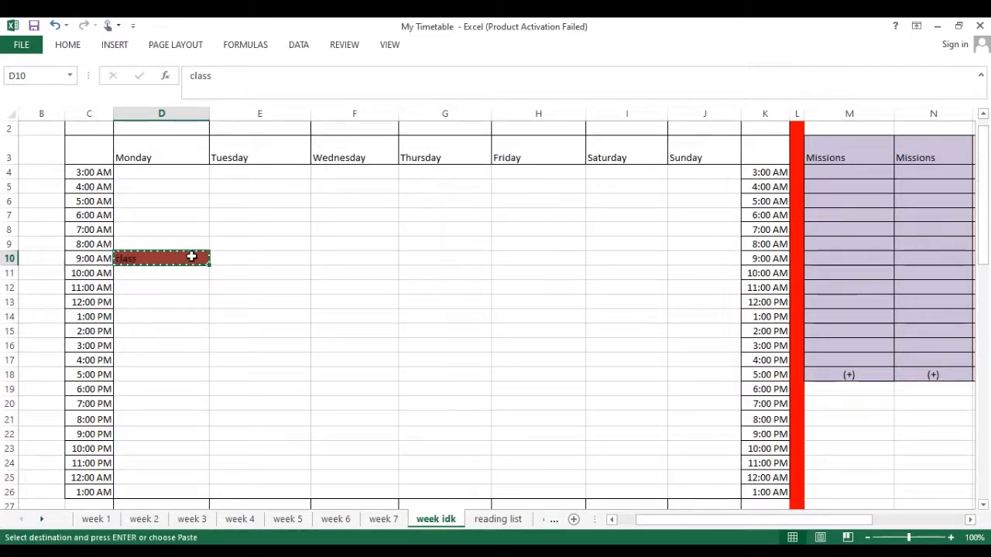
key(Down)
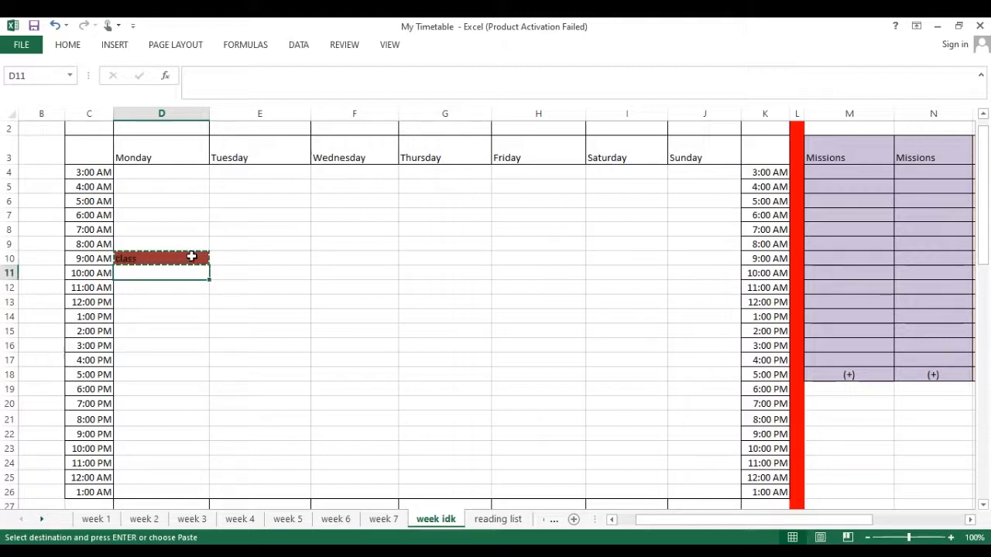
key(ctrl+v)
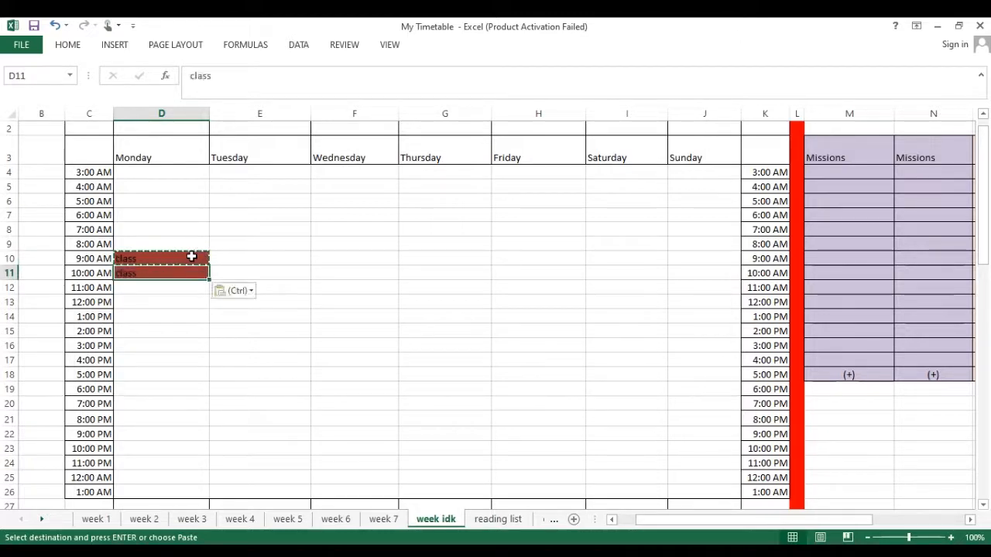
key(Down)
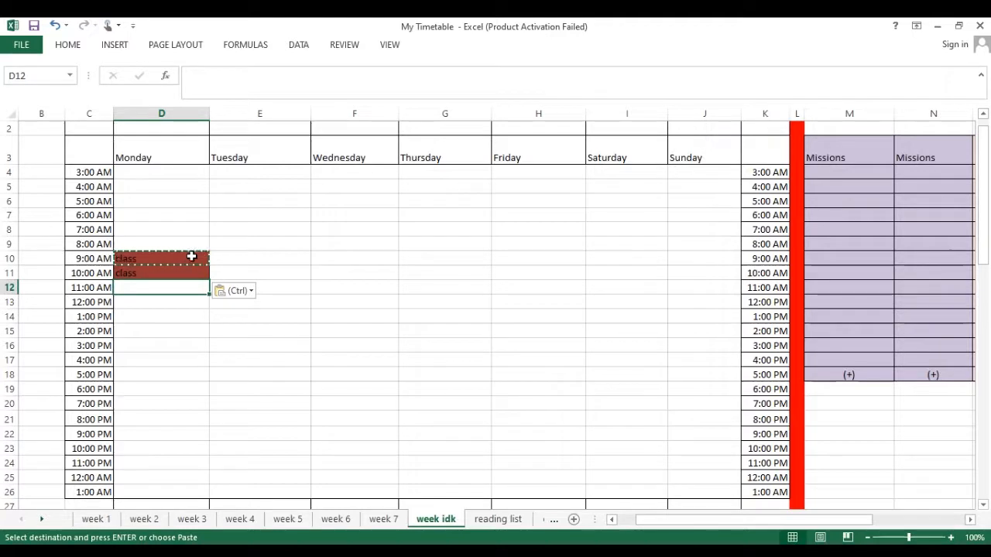
key(ctrl+v)
Paste the copied class cell into Tuesday's 9:00 AM, 11:00 AM and 12:00 PM slots.
key(Right)
key(Up)
key(Up)
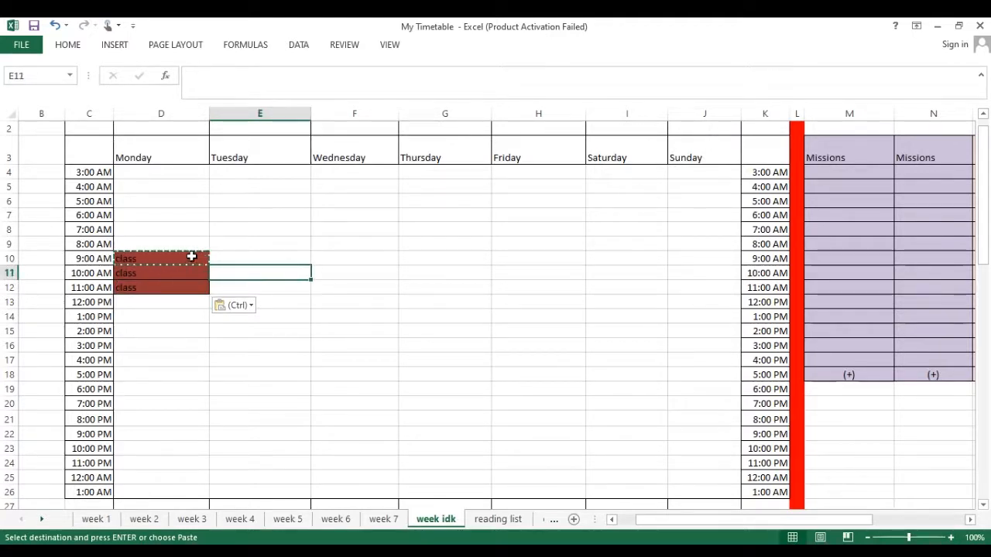
key(ctrl+v)
key(Down)
key(Down)
key(ctrl+v)
key(Down)
key(ctrl+v)
Paste the copied class cell into Wednesday's 11:00 AM, 10:00 AM and 9:00 AM slots.
key(Right)
key(Up)
key(ctrl+v)
key(Up)
key(ctrl+v)
key(Up)
key(ctrl+v)
Paste the copied class cell into Thursday's 9:00 AM, 11:00 AM and 12:00 PM slots.
key(Right)
key(ctrl+v)
key(Down)
key(Down)
key(ctrl+v)
key(Down)
key(ctrl+v)
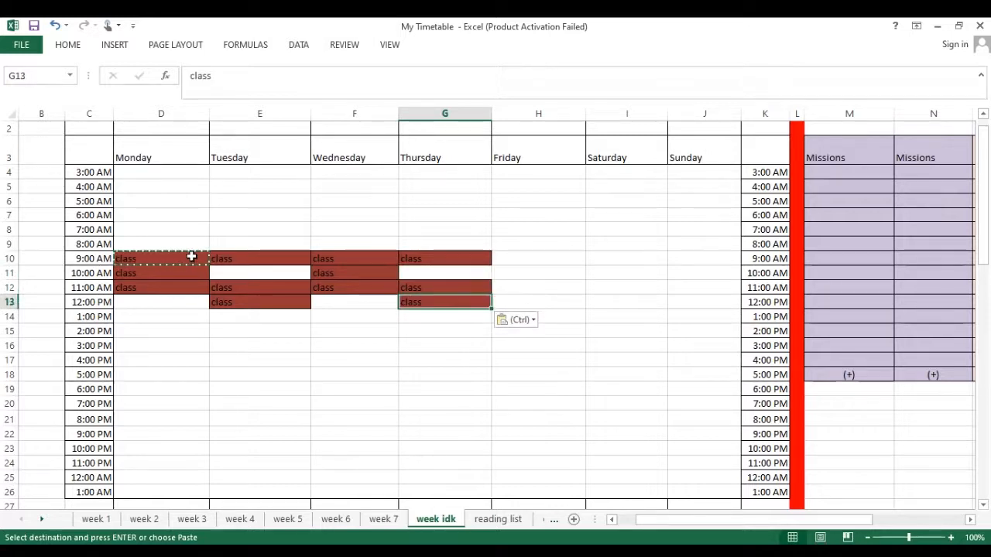
key(Right)
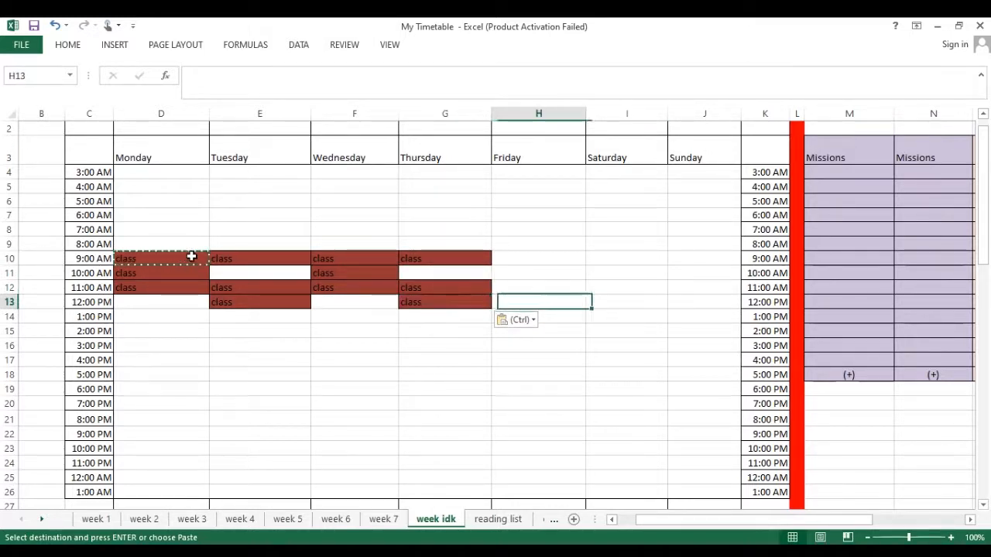
key(Down)
key(Left)
key(Down)
key(Down)
key(Left)
key(Left)
key(Left)
key(Left)
key(Right)
key(Right)
key(Up)
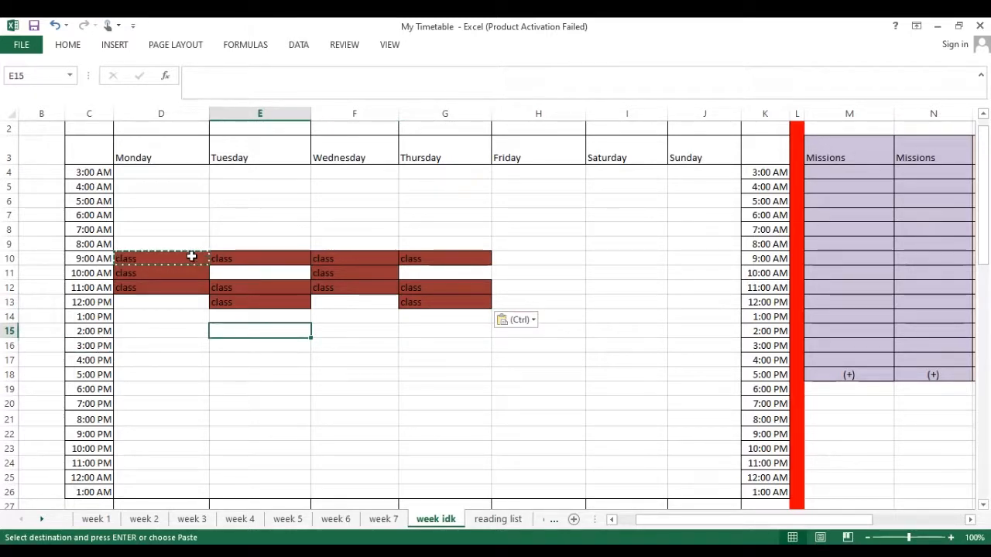
Paste the copied class cell into Tuesday's 2:00 PM and 3:00 PM slots.
key(ctrl+v)
key(Down)
key(ctrl+v)
Paste the copied class cell into Thursday's 2:00 PM and 3:00 PM slots.
key(ctrl+Right)
key(Right)
key(Right)
key(Left)
key(Left)
key(Left)
key(Left)
key(Left)
key(Left)
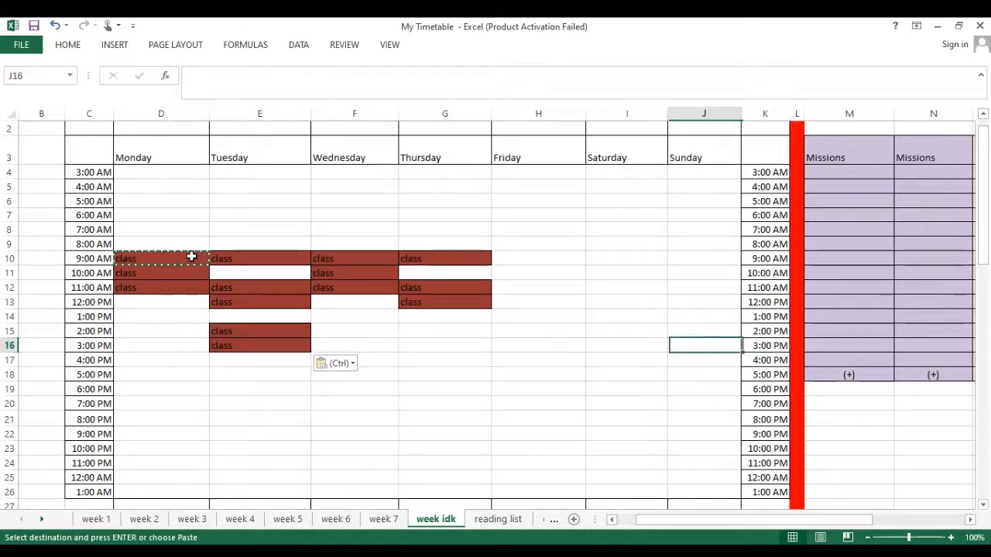
key(Up)
key(ctrl+v)
key(Down)
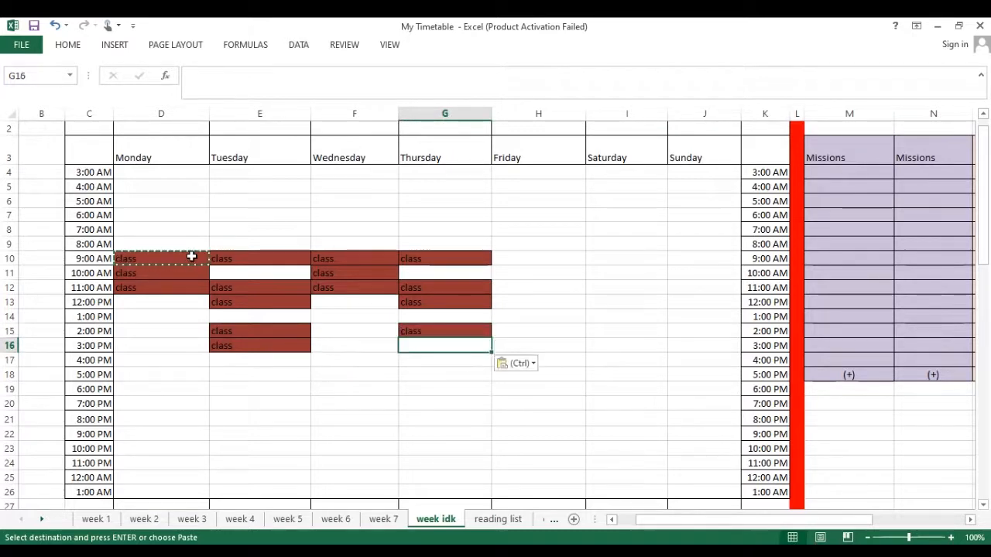
key(ctrl+v)
click(242, 264)
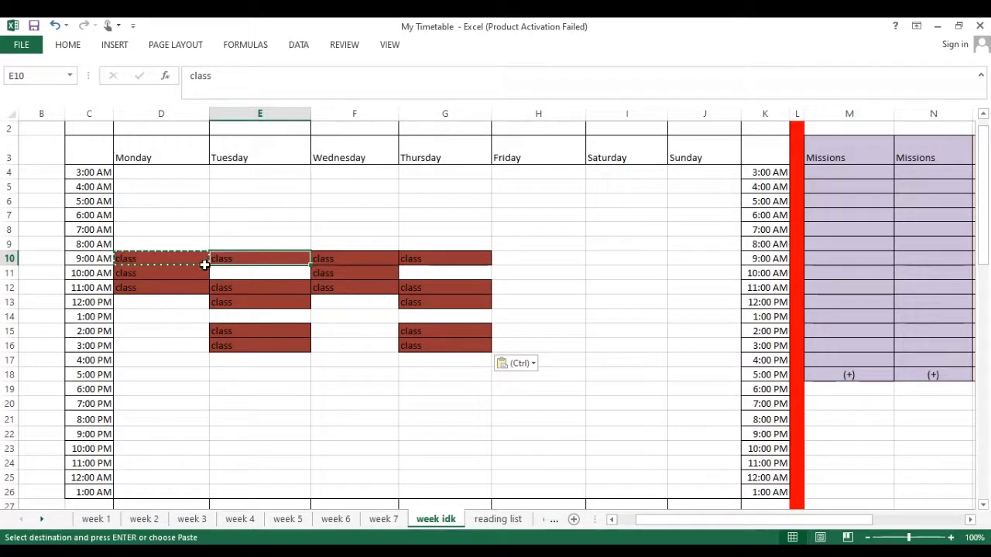
click(665, 234)
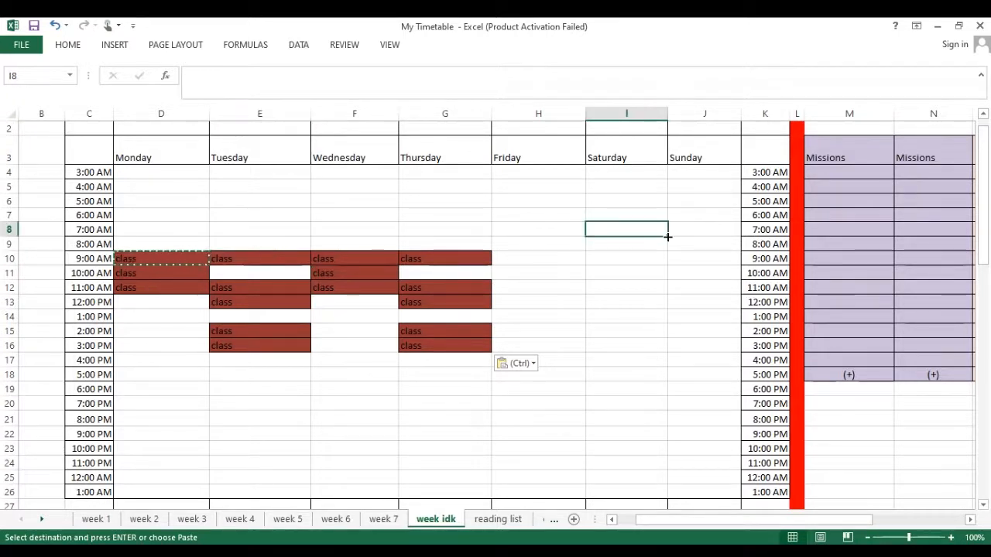
click(526, 313)
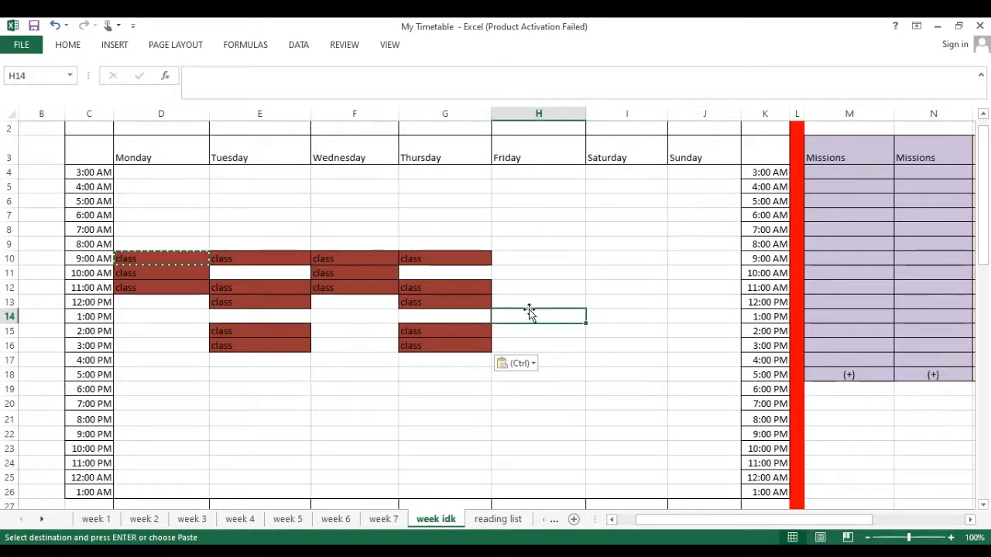
Paste the copied class cell into Saturday's 9:00 AM and 10:00 AM slots and end the copy.
key(Up)
key(Up)
key(Right)
key(Up)
key(Up)
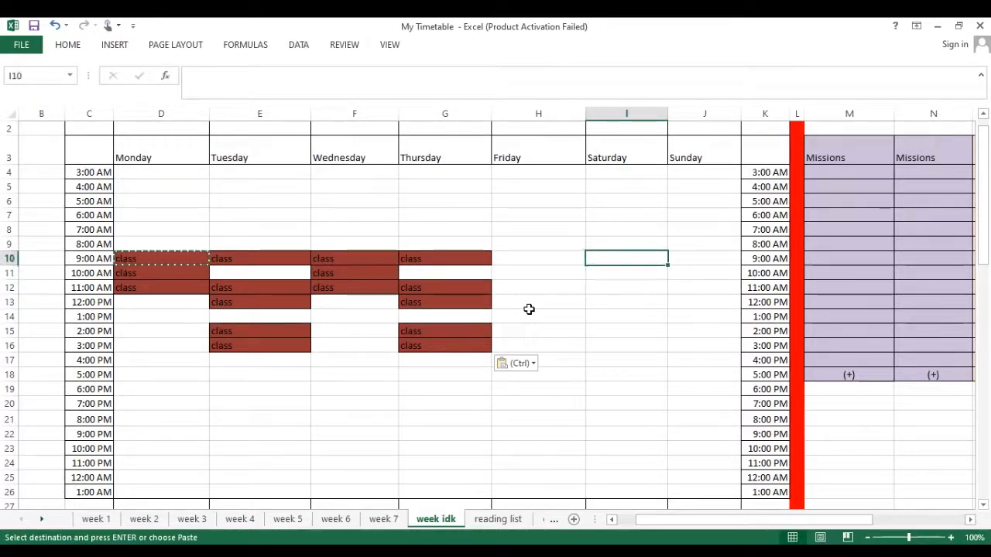
key(Right)
key(Up)
key(Left)
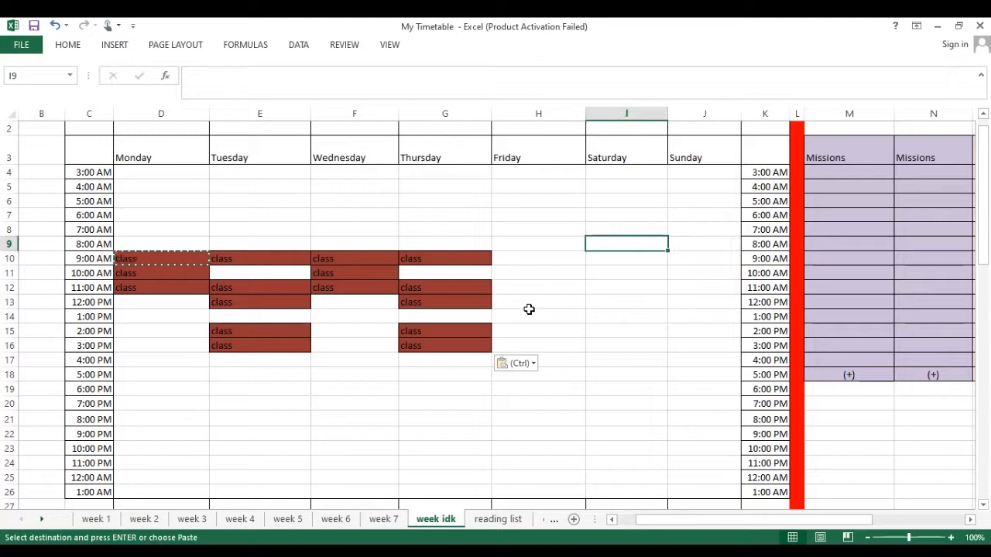
key(Down)
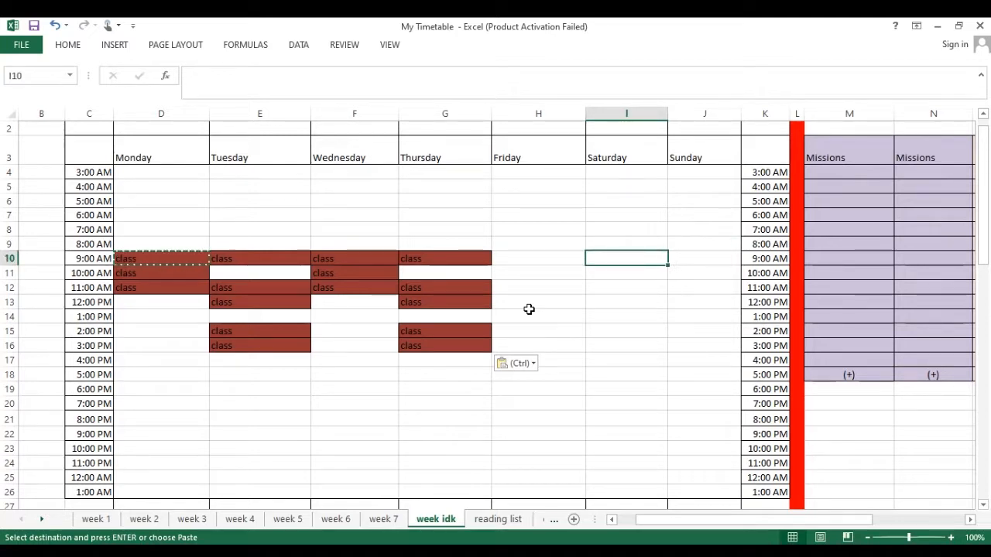
key(ctrl)
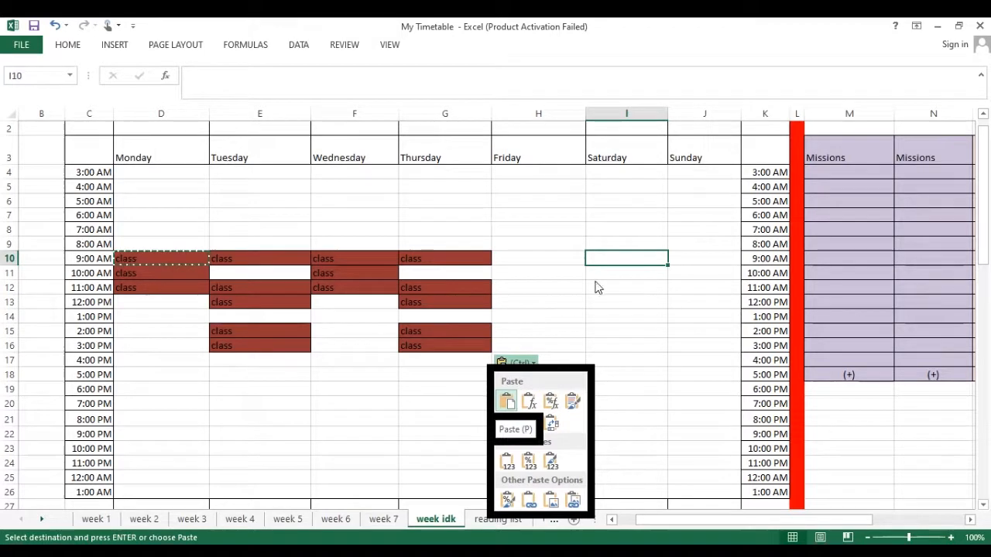
click(645, 258)
text(class)
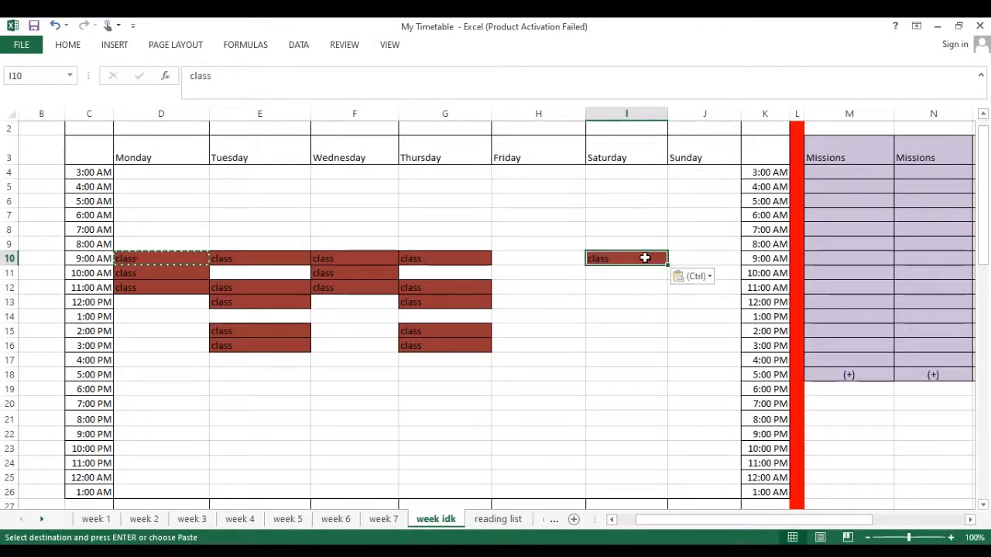
key(Down)
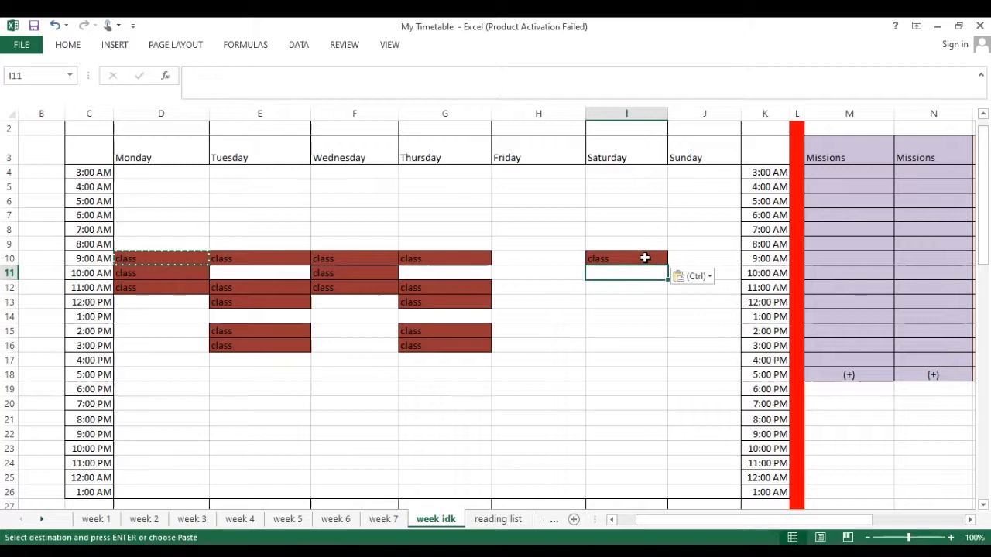
key(Return)
key(Down)
key(Left)
key(Up)
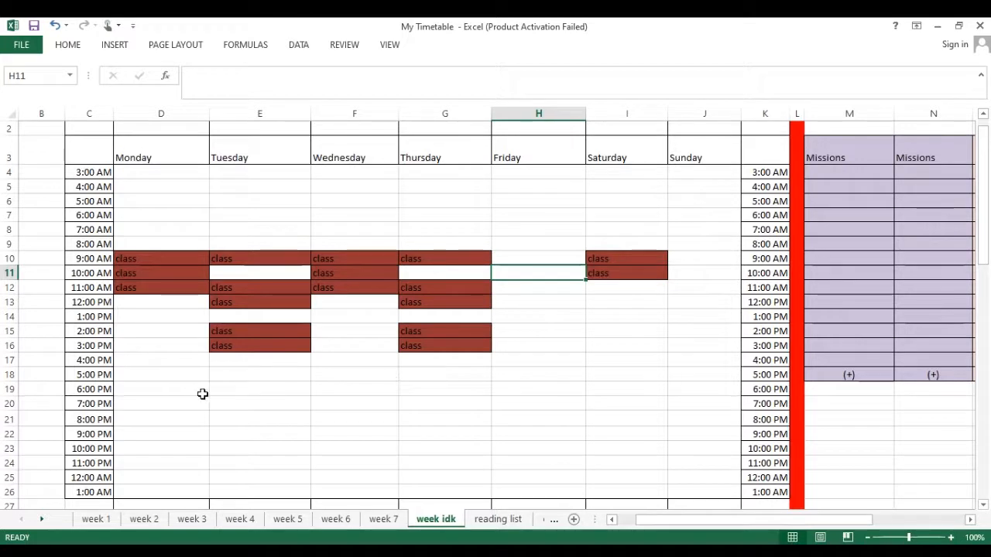
click(659, 321)
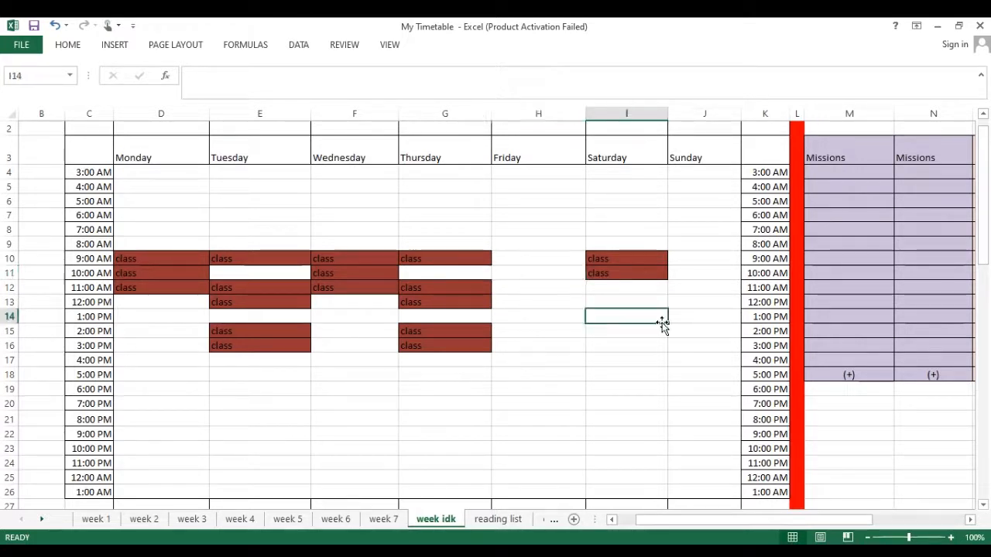
click(694, 263)
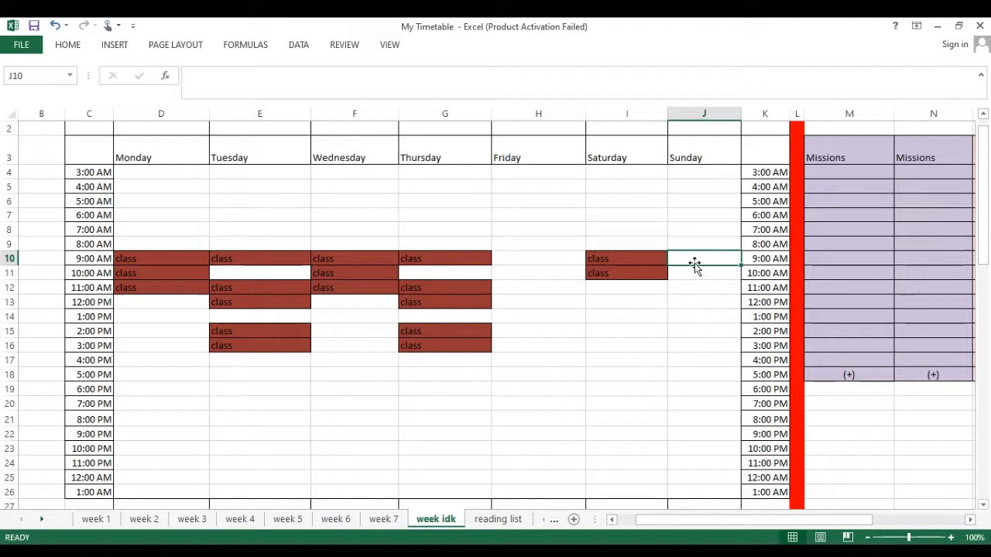
click(549, 220)
click(709, 244)
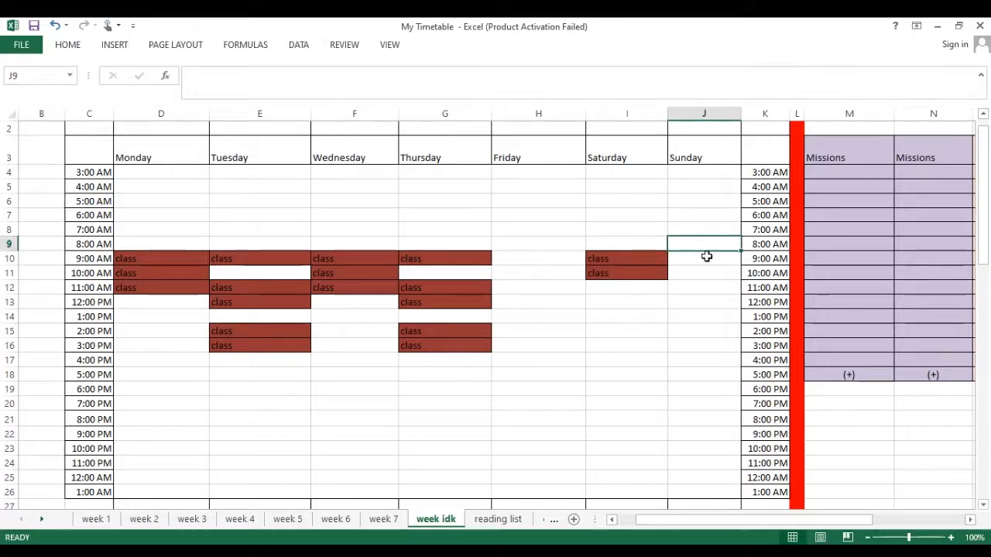
click(704, 258)
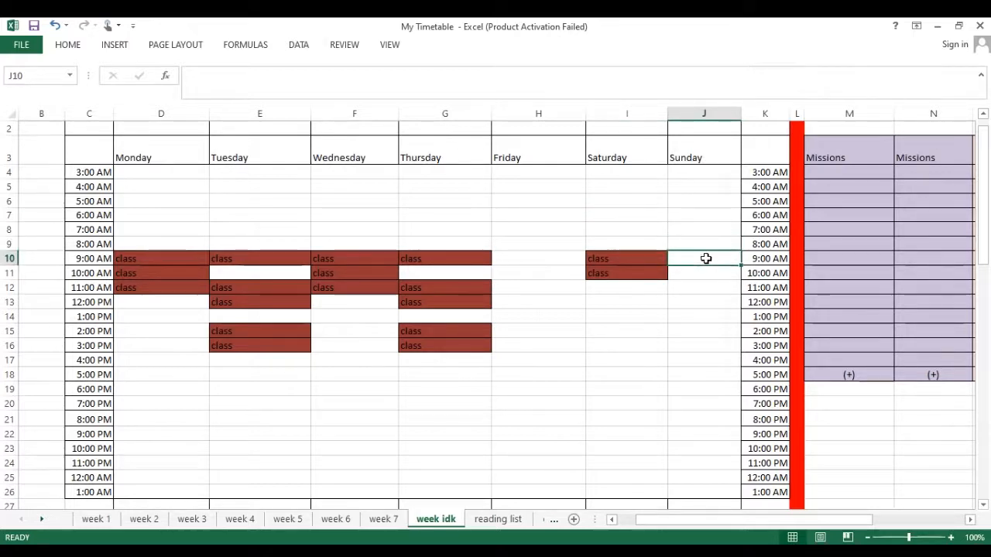
Enter laundry in Sunday's 4:00 PM slot.
click(695, 363)
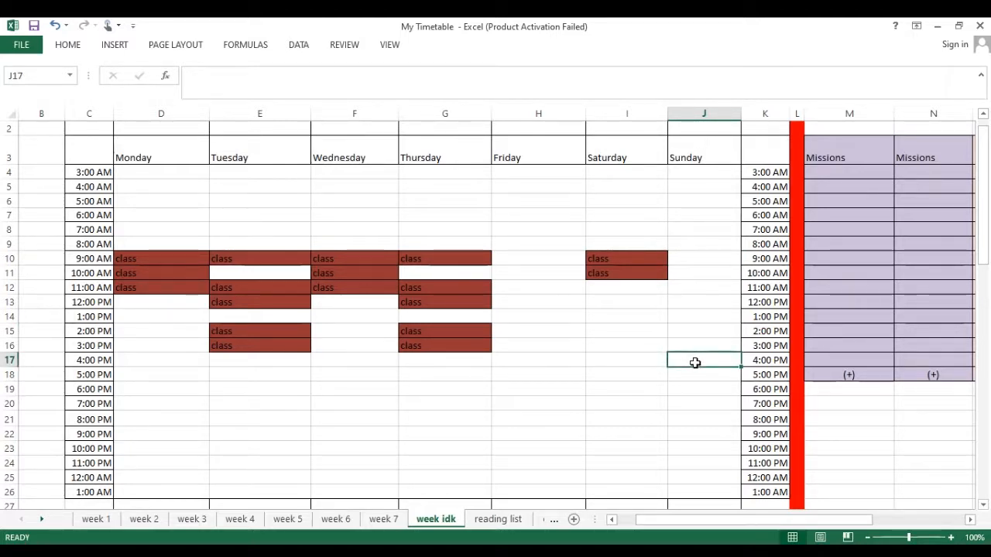
text(launda)
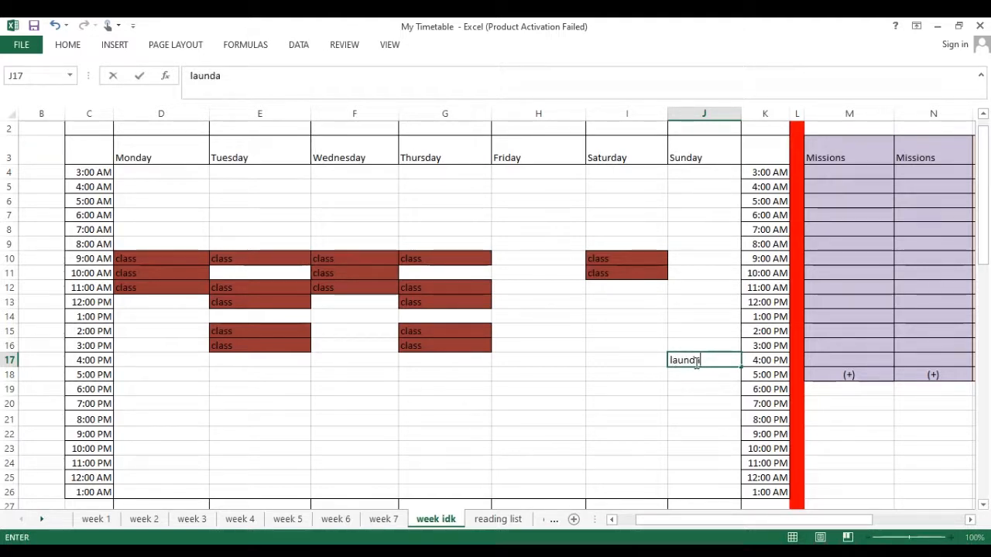
text(y)
key(Down)
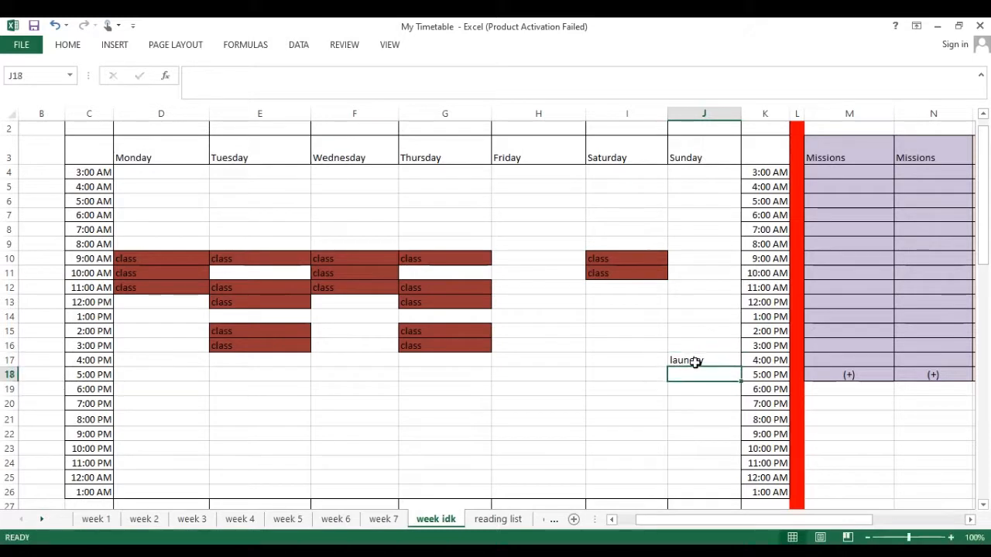
key(Left)
key(Left)
key(Down)
key(Left)
key(Left)
key(Left)
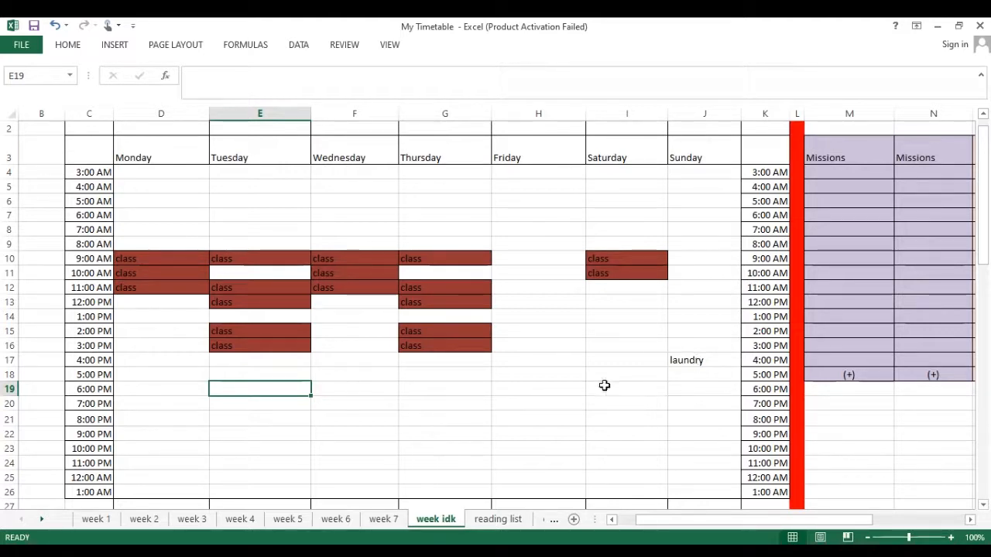
Enter laundry in Sunday's 5:00 PM slot as well.
click(696, 382)
text(laundry)
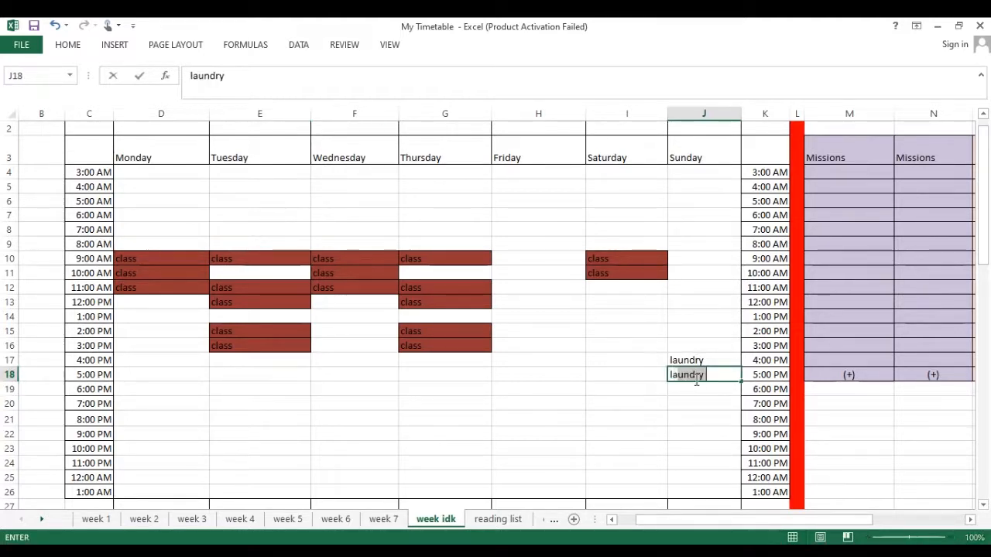
key(Return)
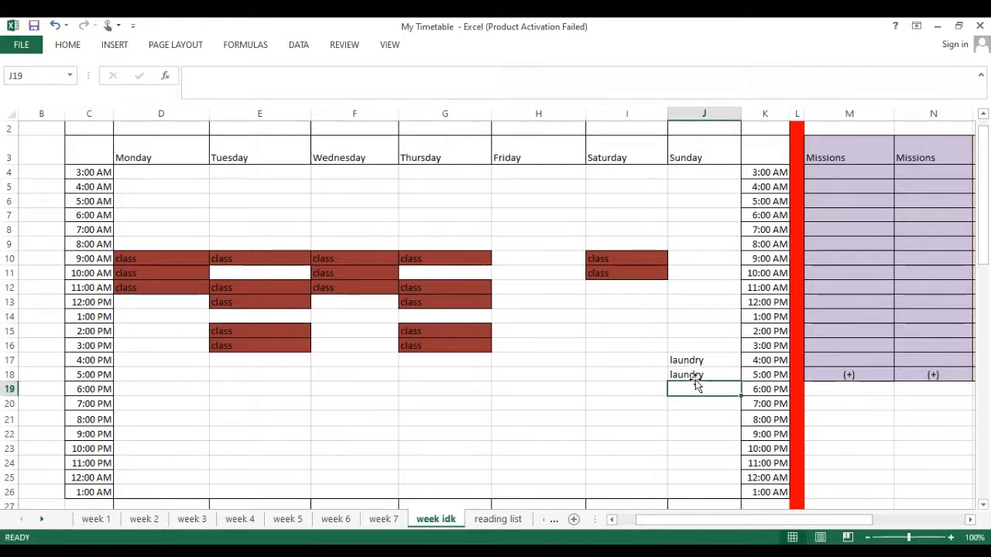
key(Left)
key(Left)
key(Left)
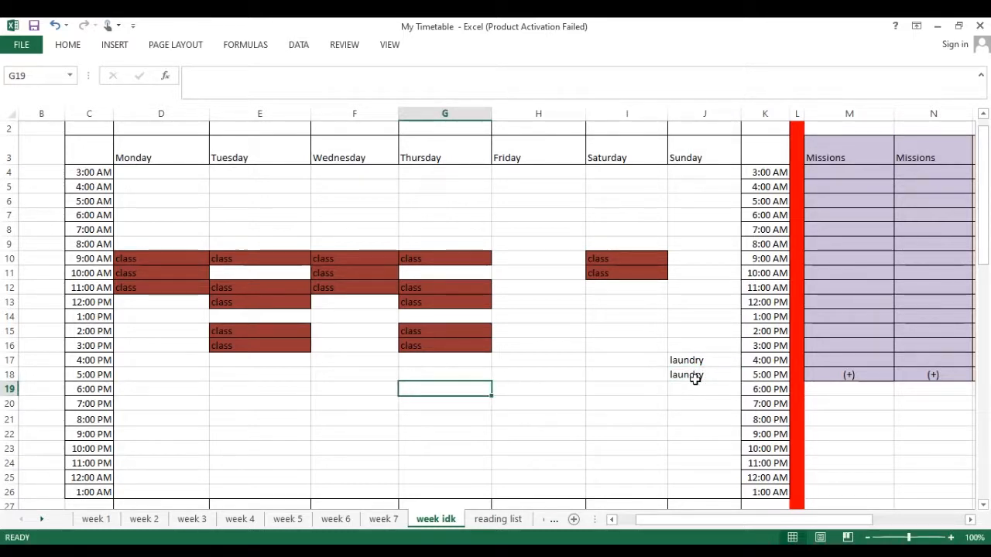
key(Left)
key(Left)
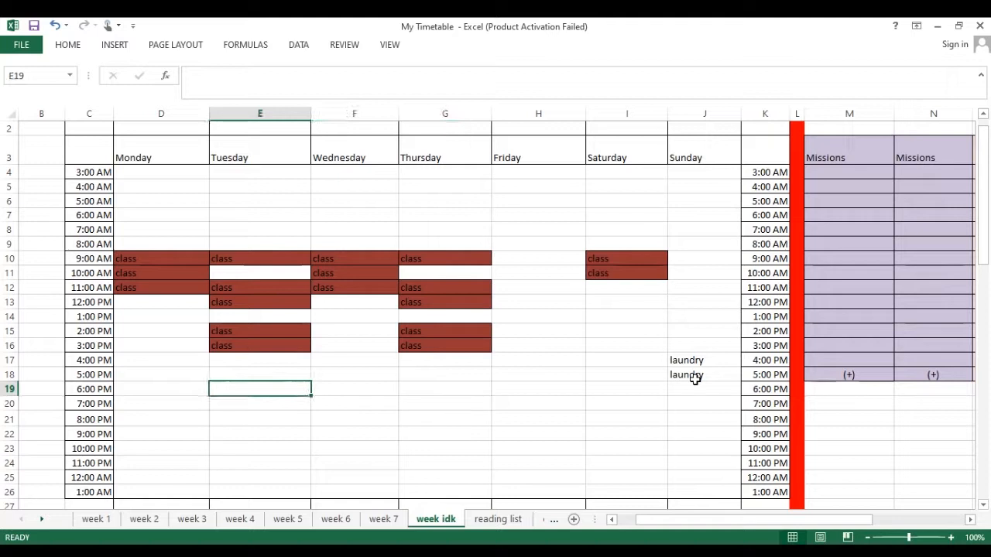
key(Right)
key(Right)
key(Right)
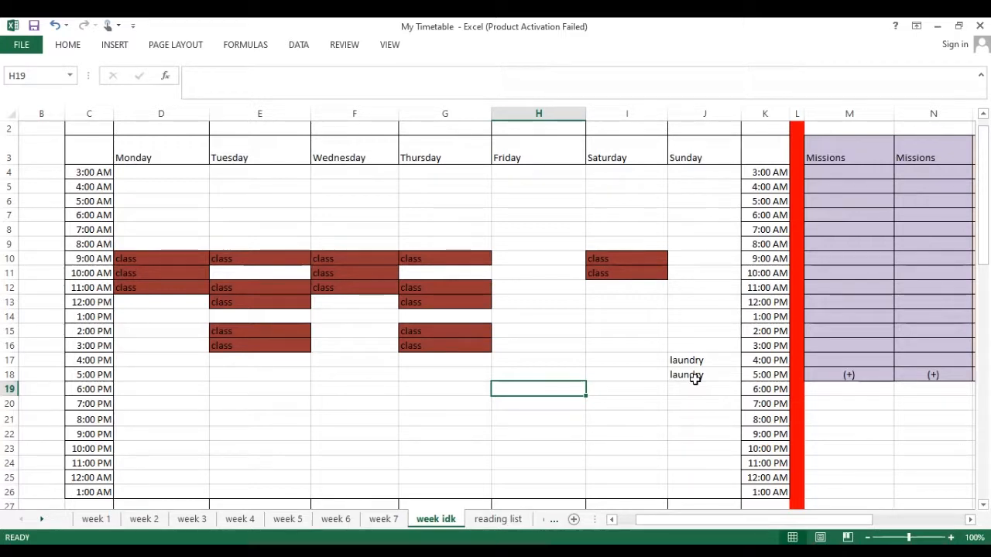
key(Left)
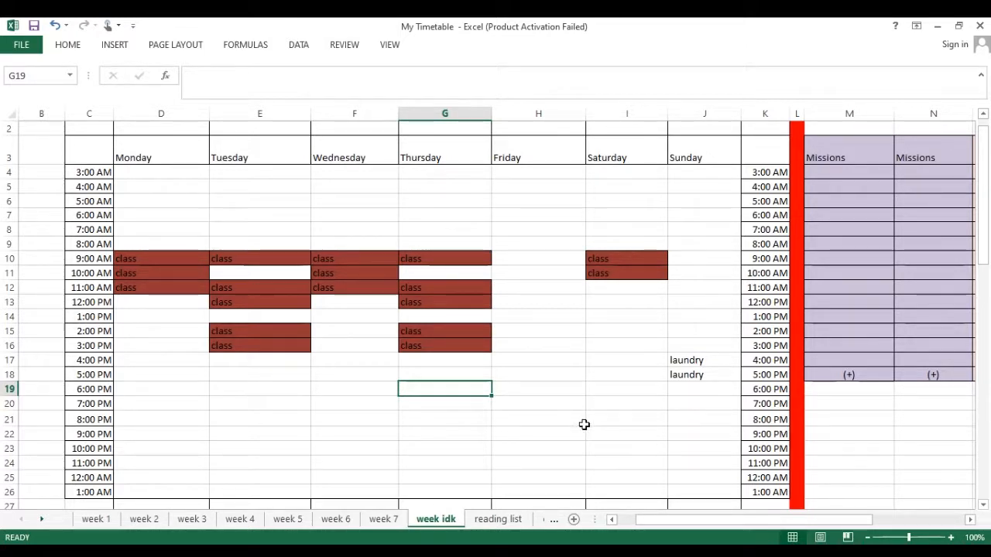
key(Right)
key(Right)
key(Right)
key(Right)
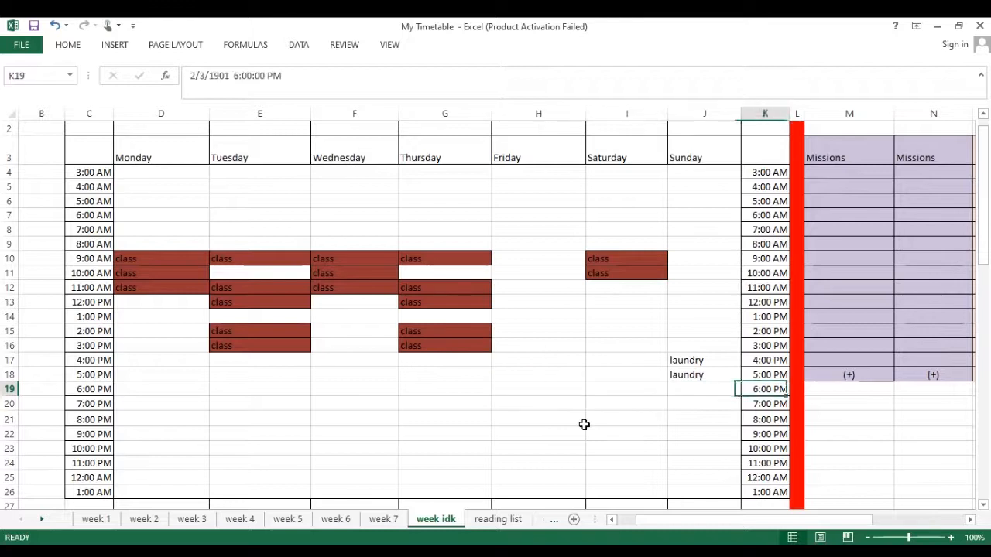
key(Left)
key(Left)
key(Left)
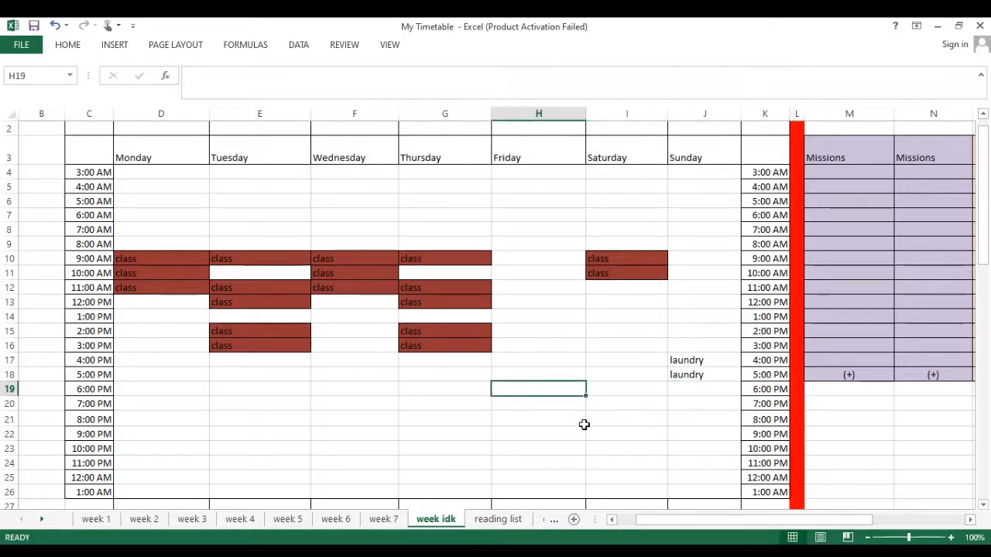
key(Down)
key(Left)
key(Up)
key(Right)
key(Right)
key(Down)
key(Right)
key(Right)
key(Up)
key(Left)
key(Up)
key(Up)
key(Down)
key(Down)
key(Up)
key(Up)
key(Down)
key(Up)
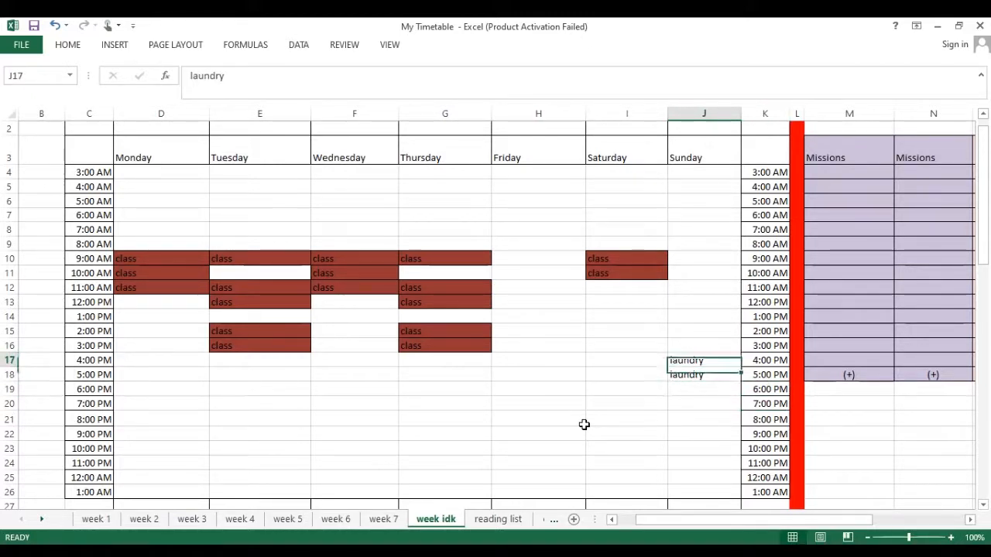
key(Left)
key(Up)
key(Up)
key(Up)
key(Up)
key(Up)
key(Up)
key(Up)
key(Up)
key(Down)
key(Down)
key(Down)
key(Down)
key(Down)
key(Down)
key(Down)
key(Down)
key(Right)
key(Right)
key(Down)
key(Left)
key(Up)
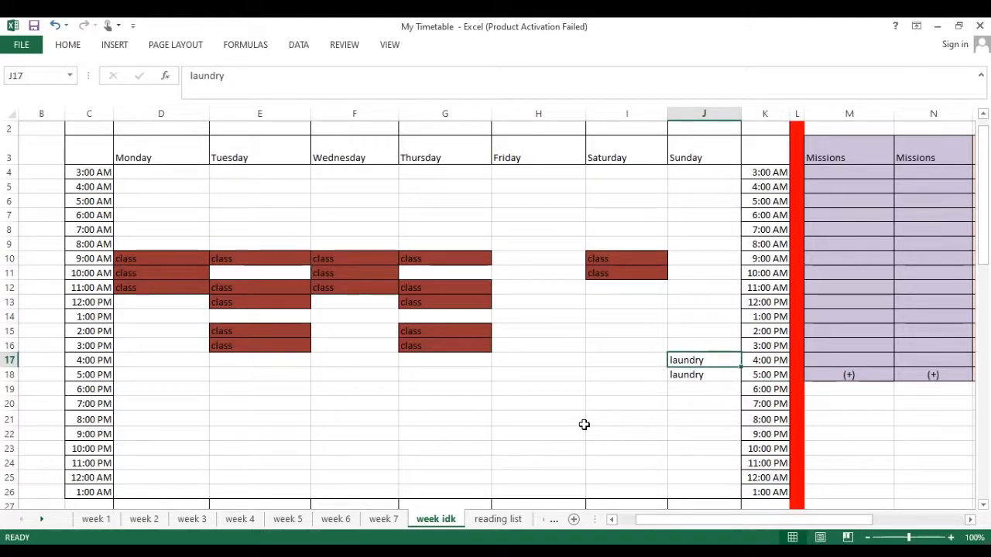
key(Up)
key(Up)
key(Up)
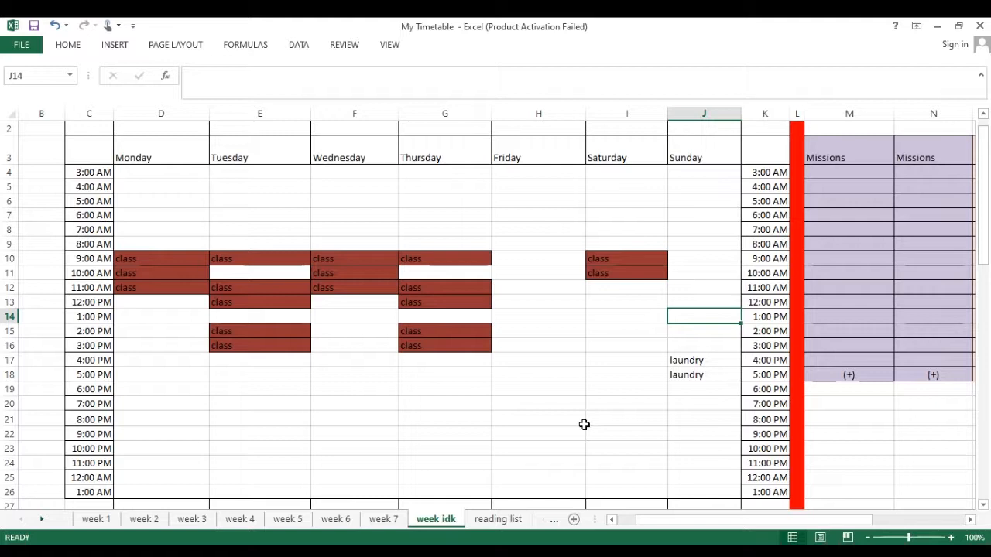
key(Left)
key(Left)
key(Left)
key(Left)
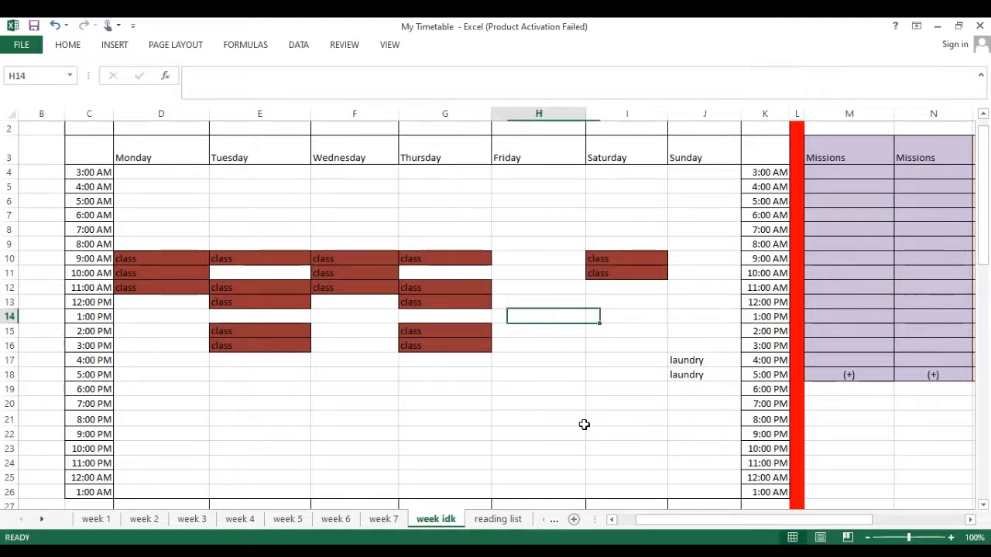
key(Up)
key(Right)
key(Down)
key(Right)
key(Right)
key(Left)
key(Left)
key(Left)
key(Down)
key(Down)
key(Right)
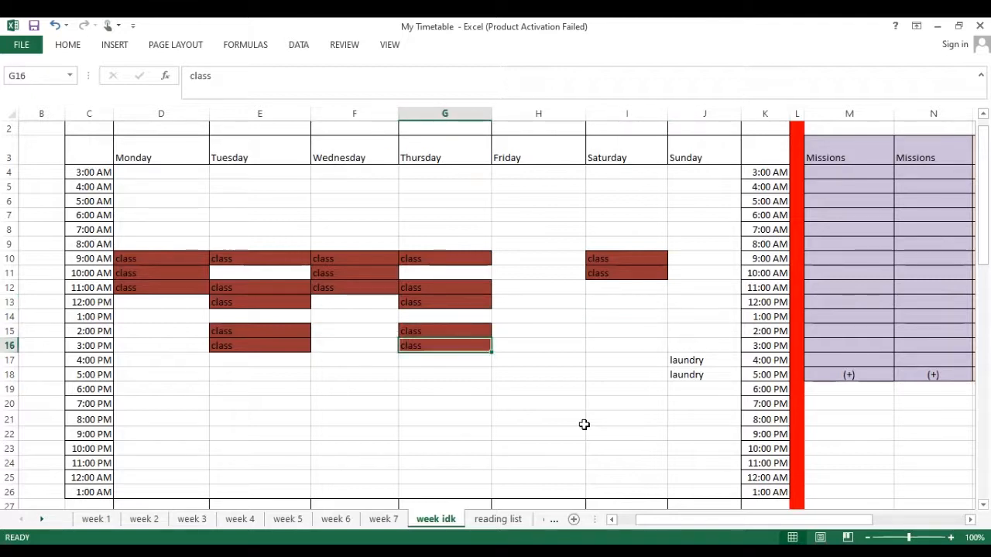
key(Right)
key(Right)
key(Right)
key(Down)
key(Left)
key(Up)
key(Up)
key(Up)
key(Right)
key(Right)
key(Left)
key(Left)
key(Right)
key(Right)
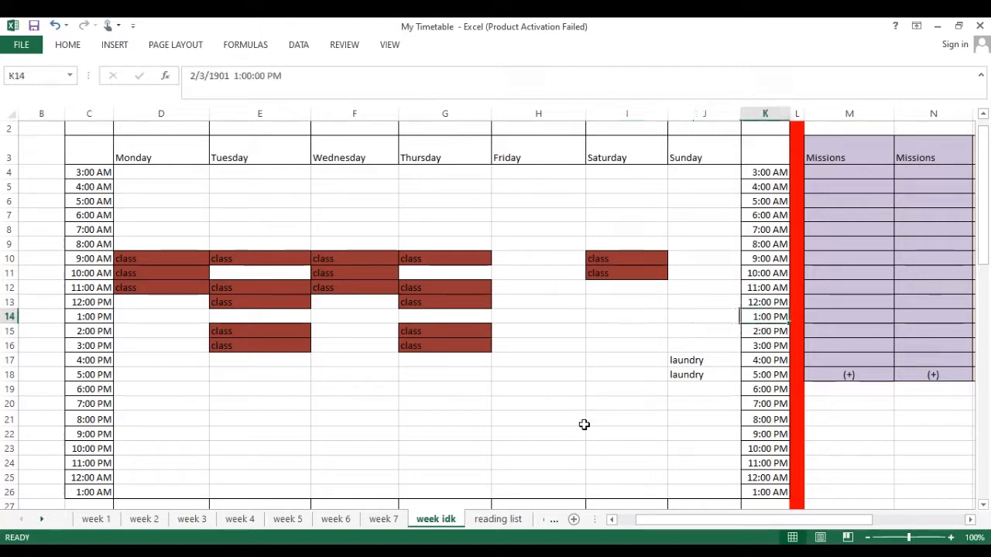
key(Down)
key(Down)
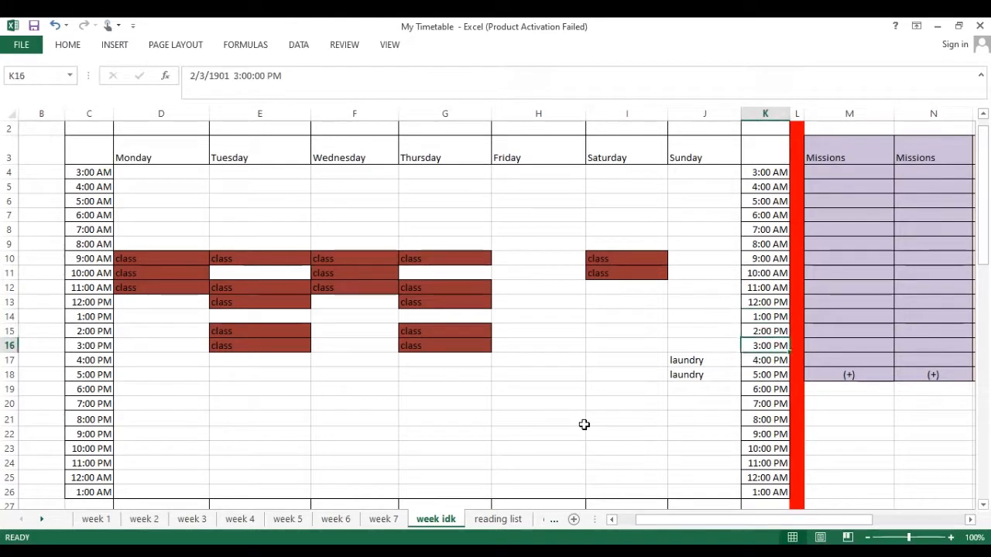
key(Left)
key(Left)
key(Left)
key(Right)
key(Down)
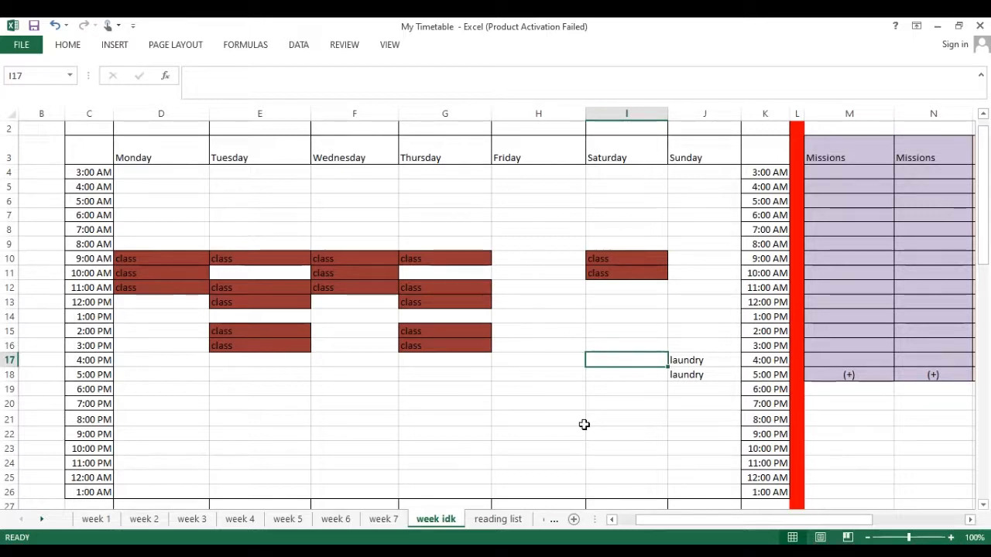
key(Right)
key(Right)
key(Right)
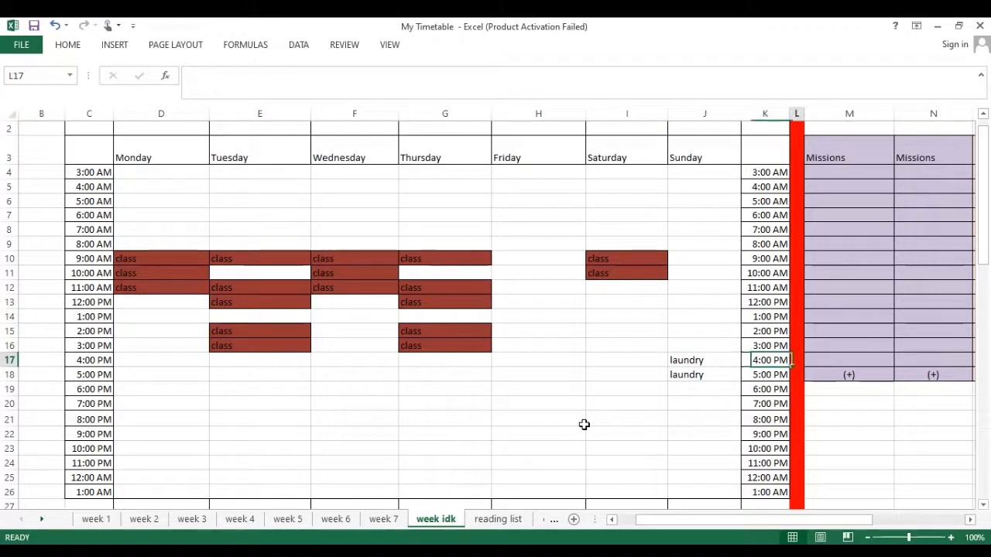
key(Left)
key(Left)
key(Right)
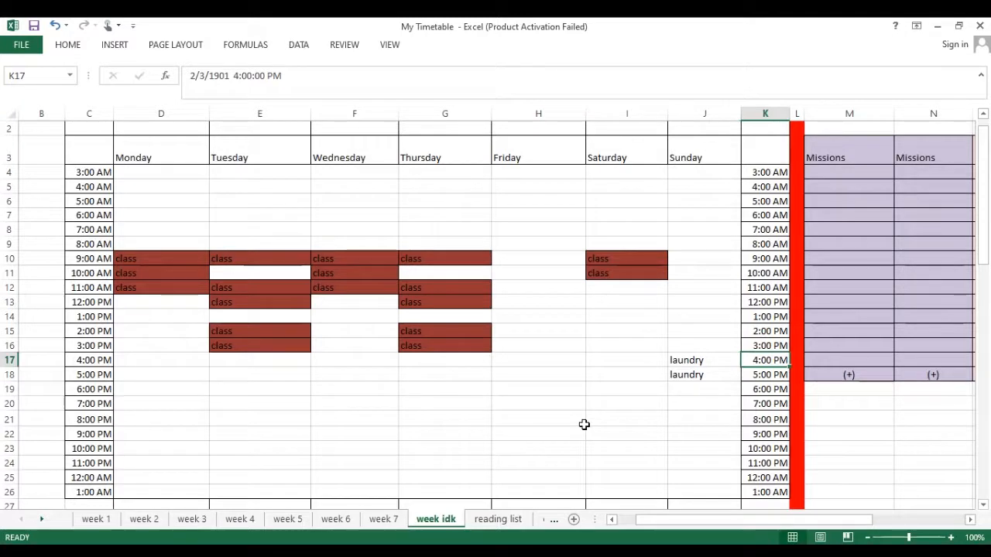
Look over the Missions, study/assignments, Specific to-do's and events columns beside the weekly timetable.
key(Right)
key(Right)
key(Right)
key(Right)
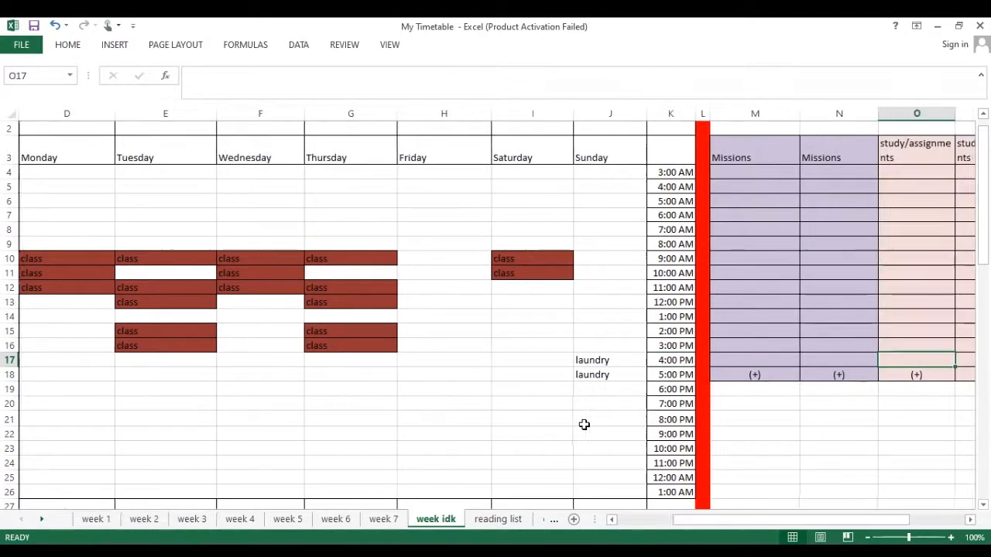
key(Left)
key(Left)
key(Left)
key(Right)
key(Right)
key(Right)
key(Right)
key(Right)
key(Right)
key(Right)
key(Right)
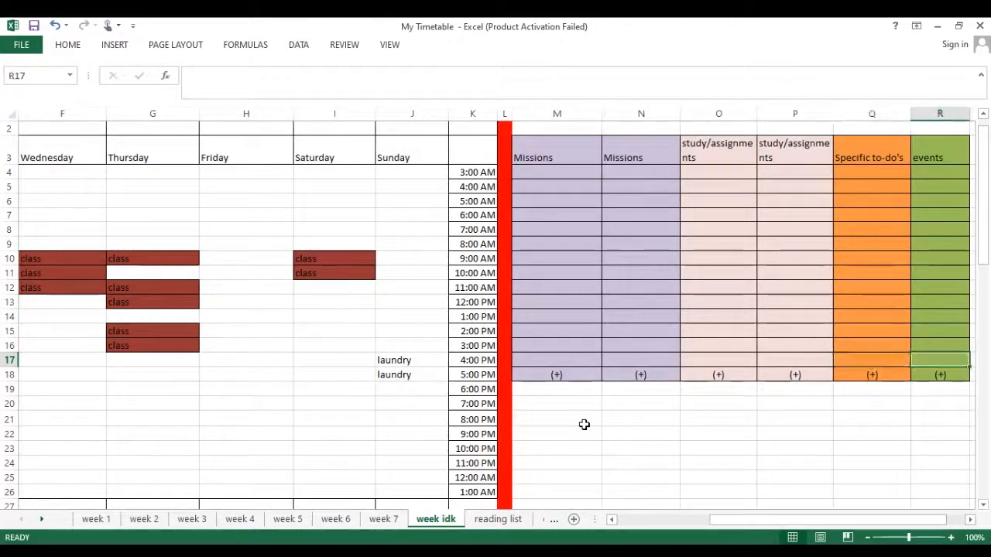
key(Left)
key(Up)
key(Up)
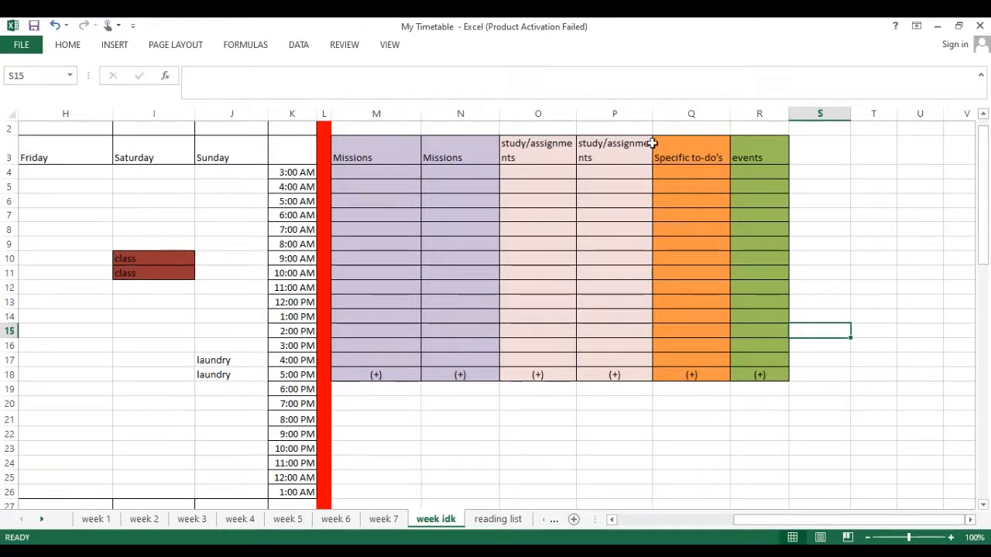
click(675, 156)
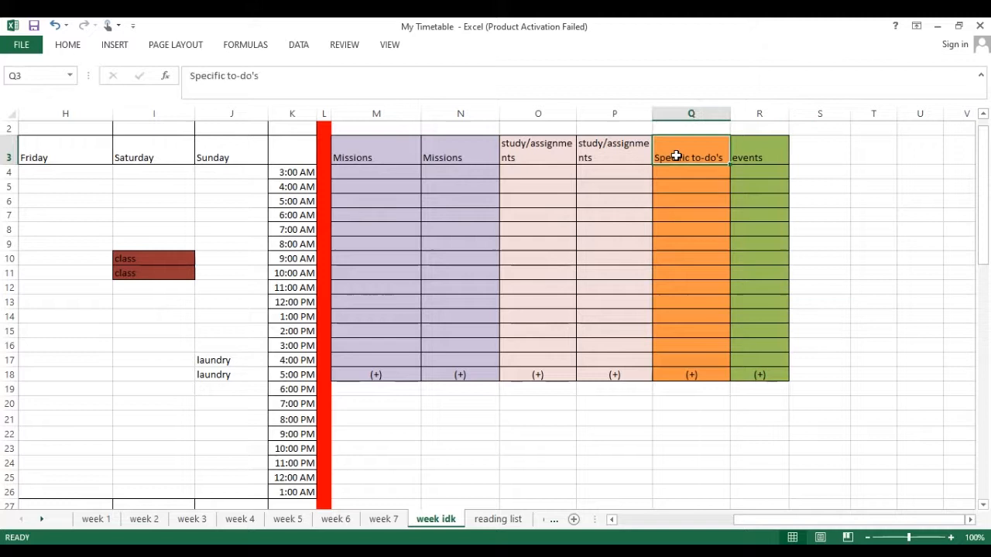
click(746, 157)
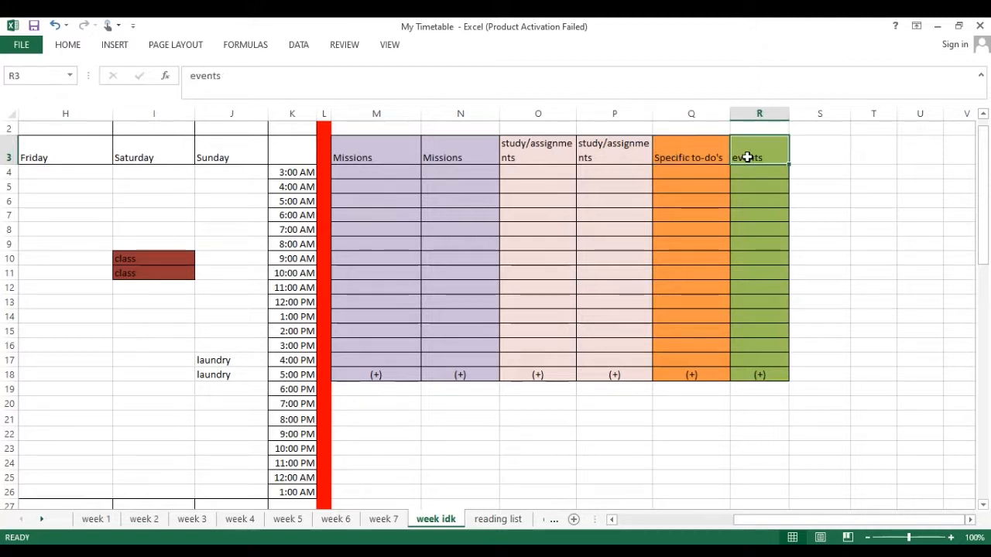
click(382, 144)
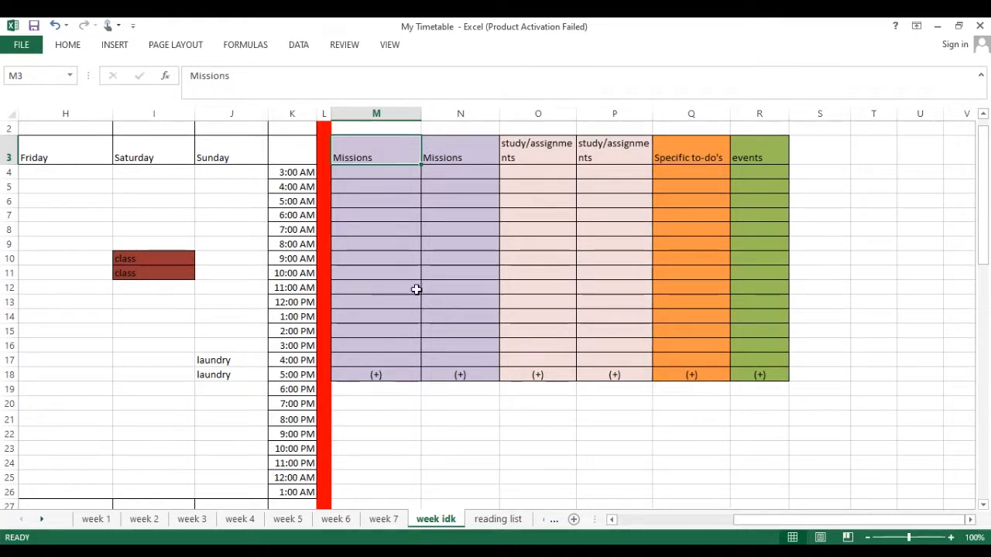
scroll(194, 311, left, 3)
scroll(194, 312, right, 5)
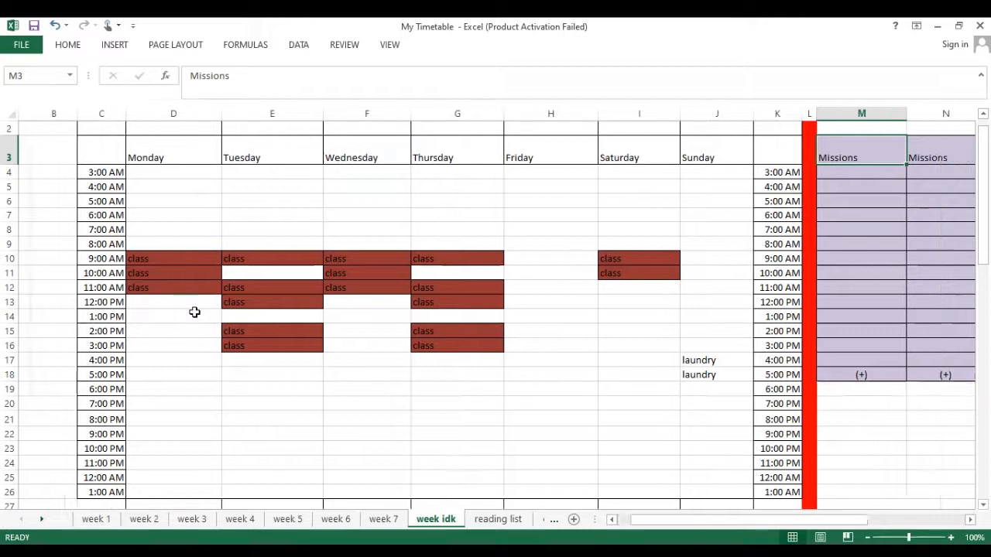
scroll(195, 312, right, 2)
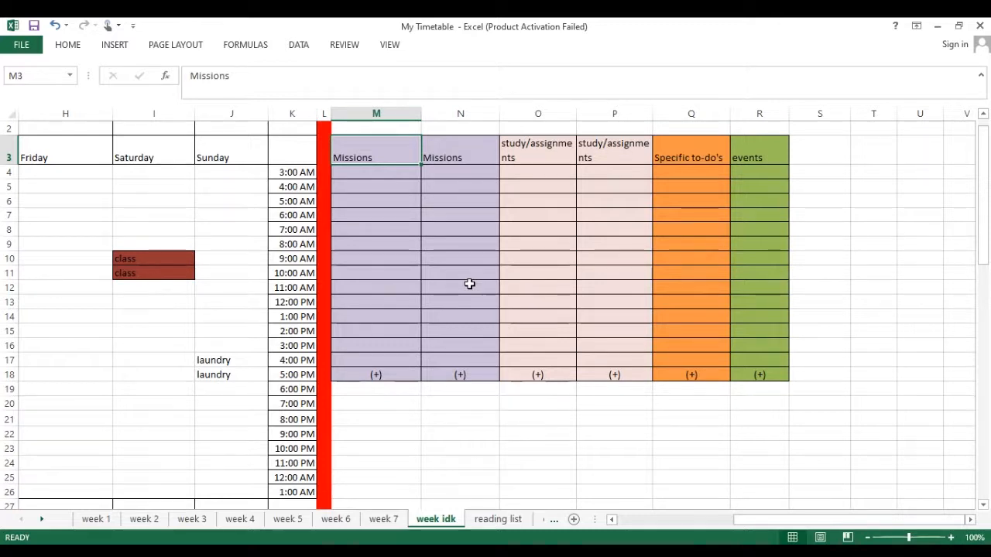
scroll(469, 284, left, 3)
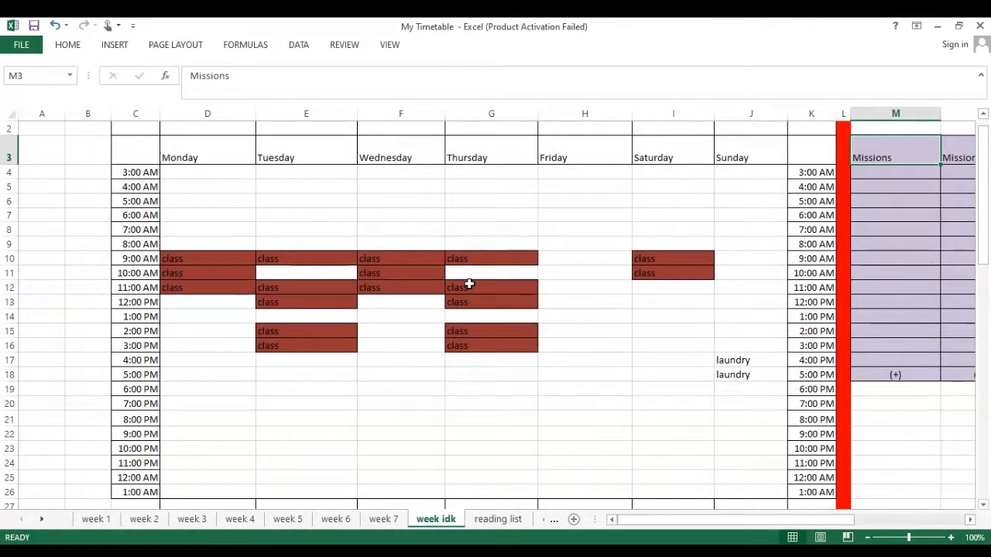
scroll(470, 284, right, 3)
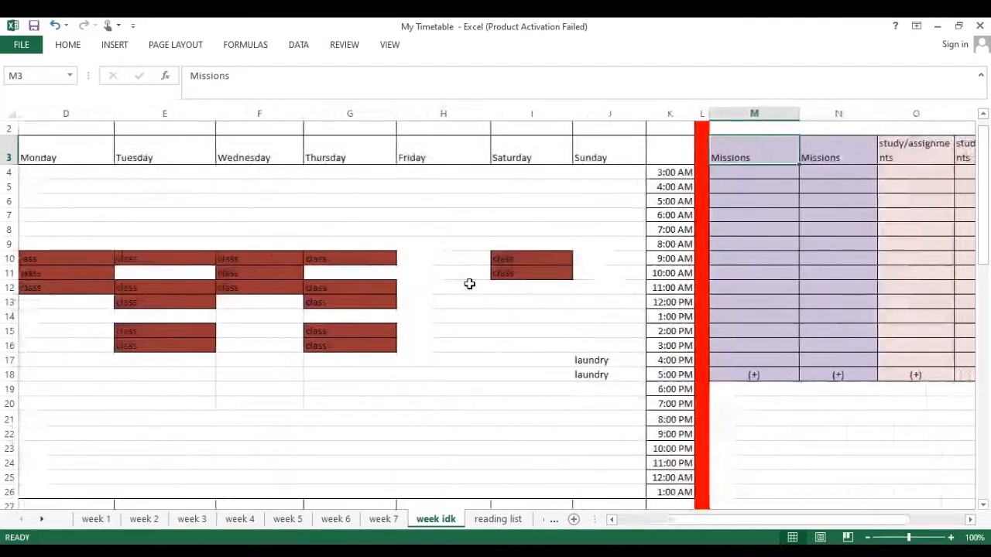
scroll(469, 284, right, 2)
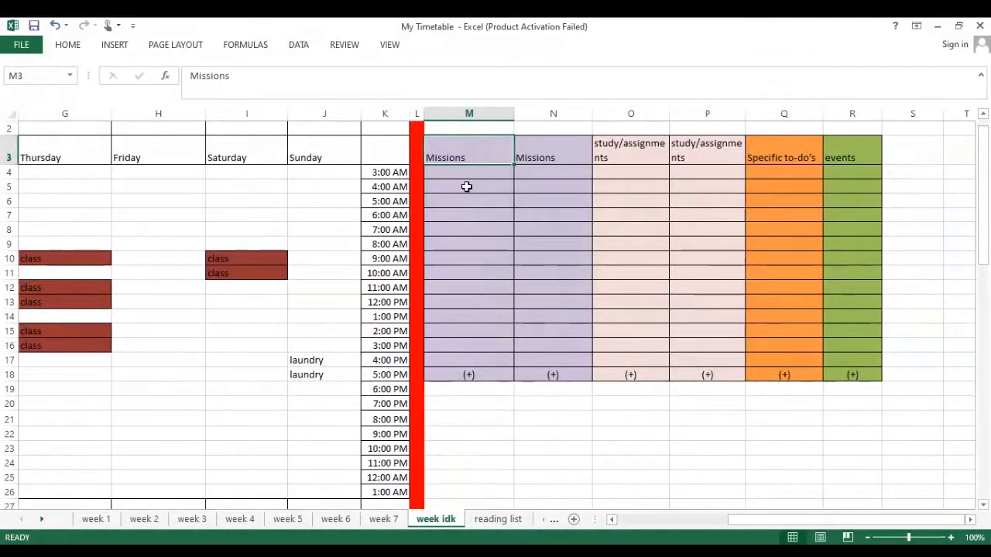
Enter read and exercise in the first two rows of the first Missions column.
click(467, 184)
click(462, 172)
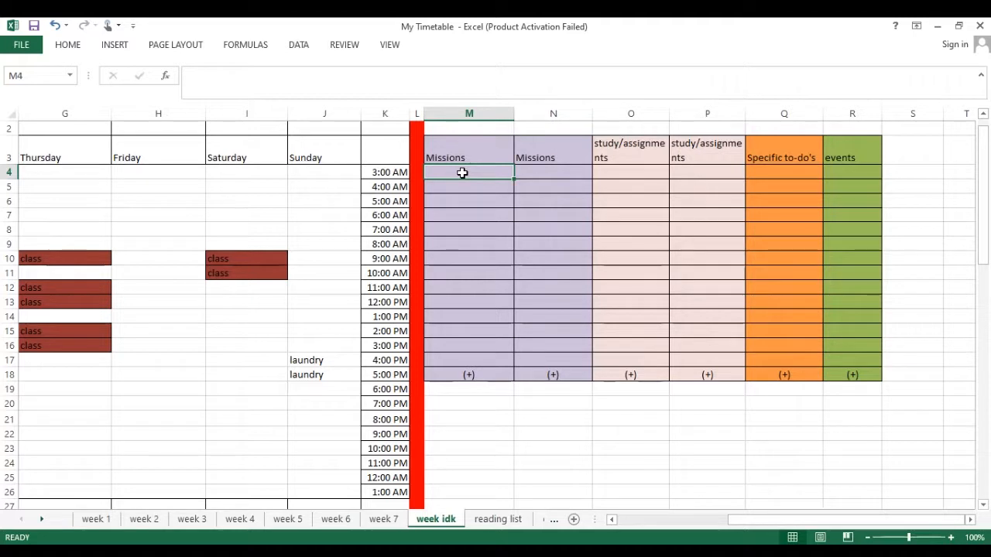
text(read)
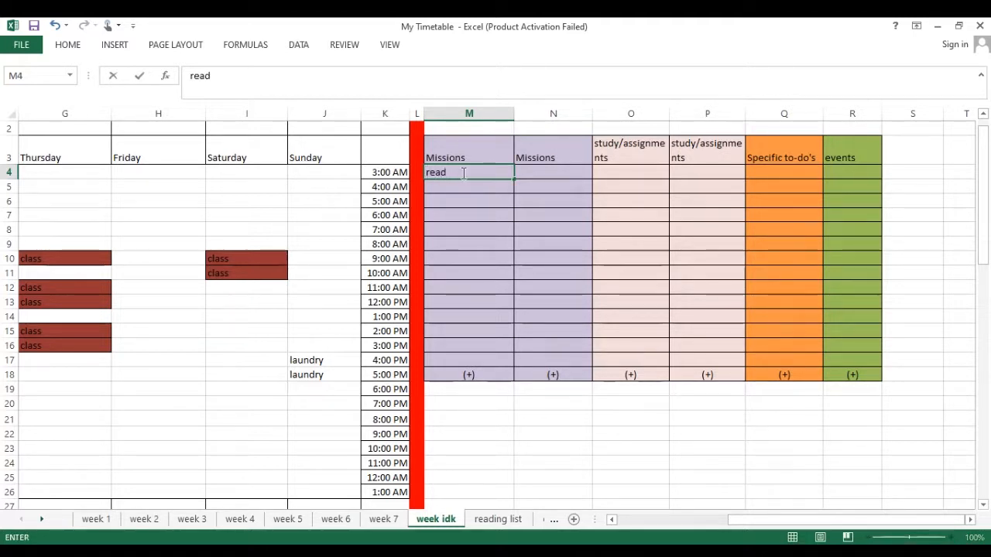
key(Return)
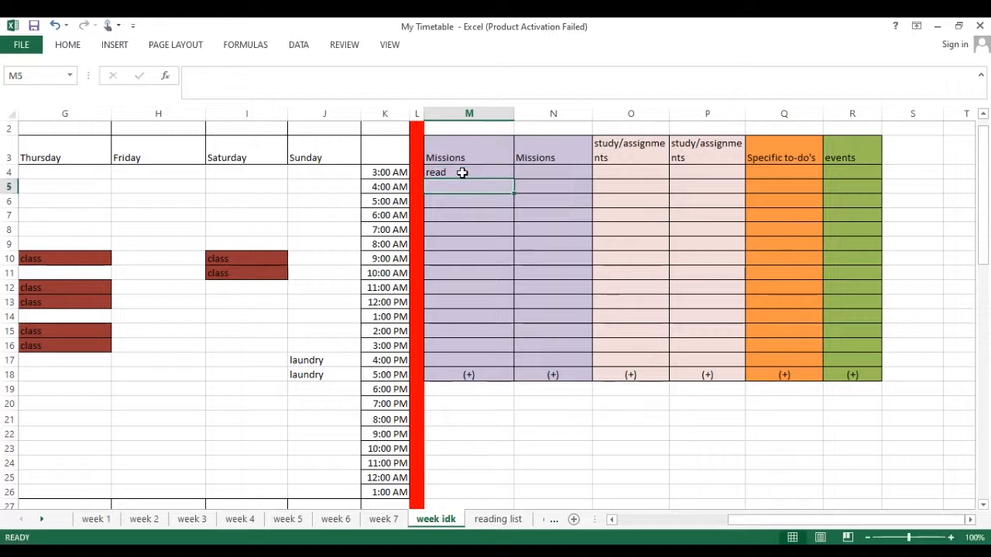
key(Down)
key(Up)
text(exercise)
key(Return)
Add business and writing below exercise in the first Missions column.
text(business)
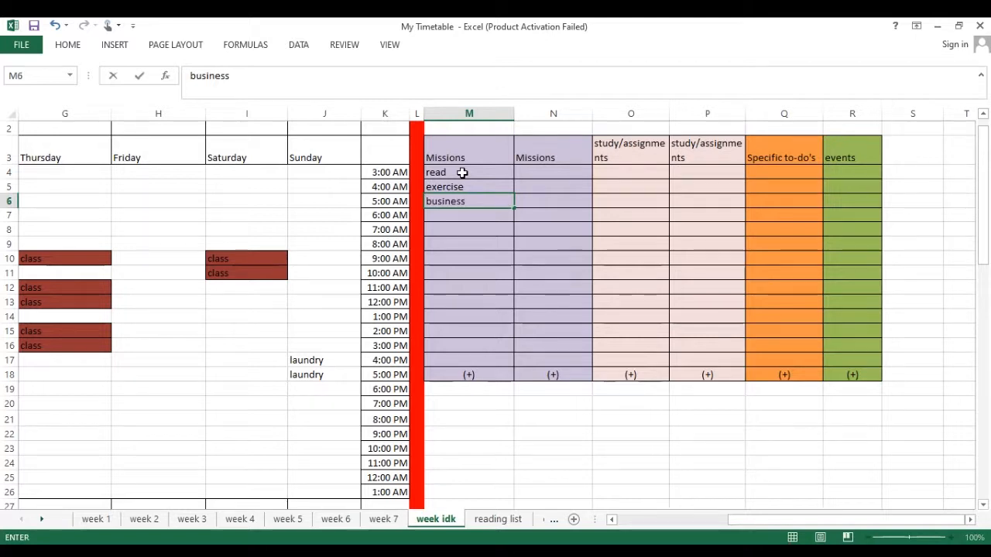
key(Return)
text(w)
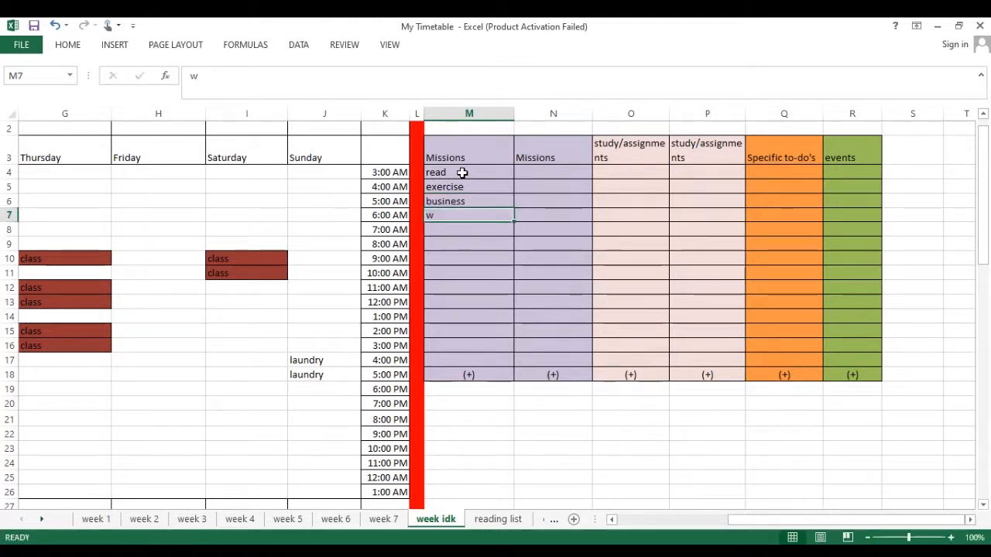
text(riting)
key(Return)
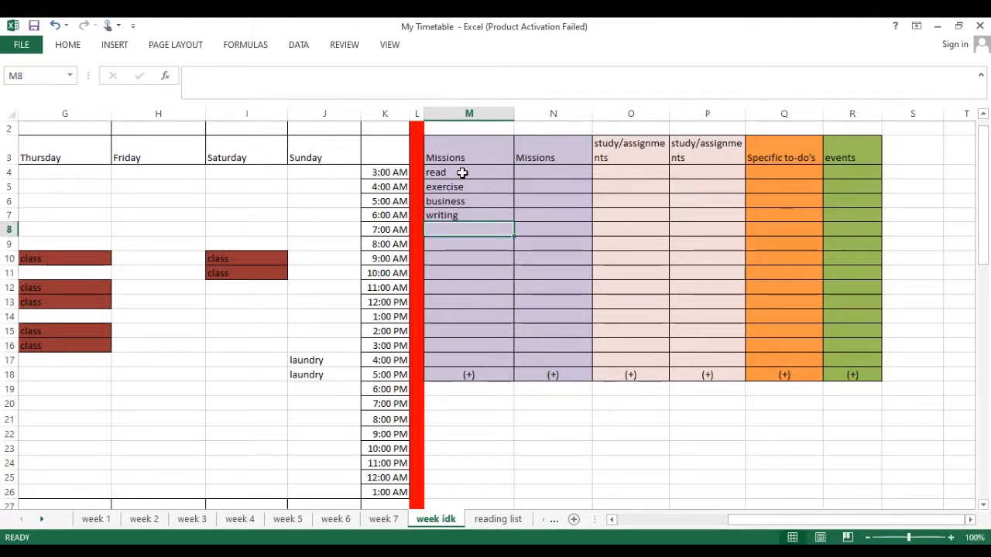
key(Up)
key(Up)
key(Up)
key(Up)
key(Up)
key(Down)
key(Down)
key(Down)
key(Down)
key(Up)
key(Up)
key(Up)
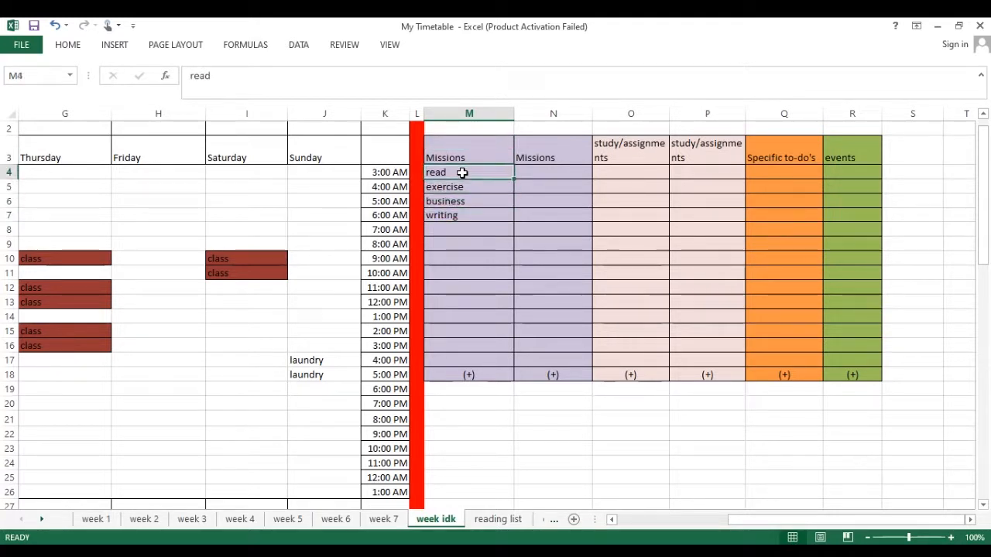
key(Right)
key(Down)
key(Down)
key(Left)
key(Up)
key(Right)
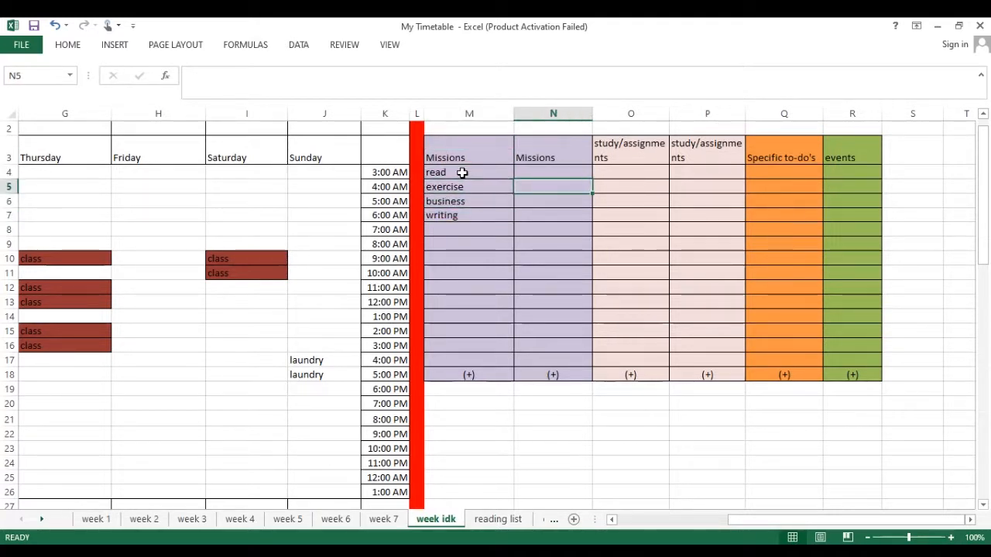
key(Up)
key(Left)
key(Right)
key(Up)
key(Left)
key(Right)
key(Left)
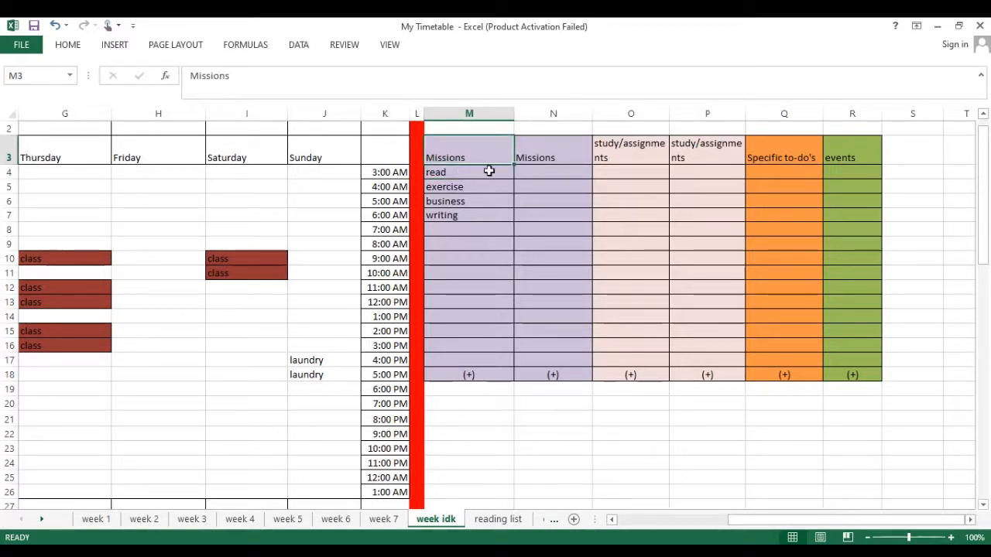
click(477, 175)
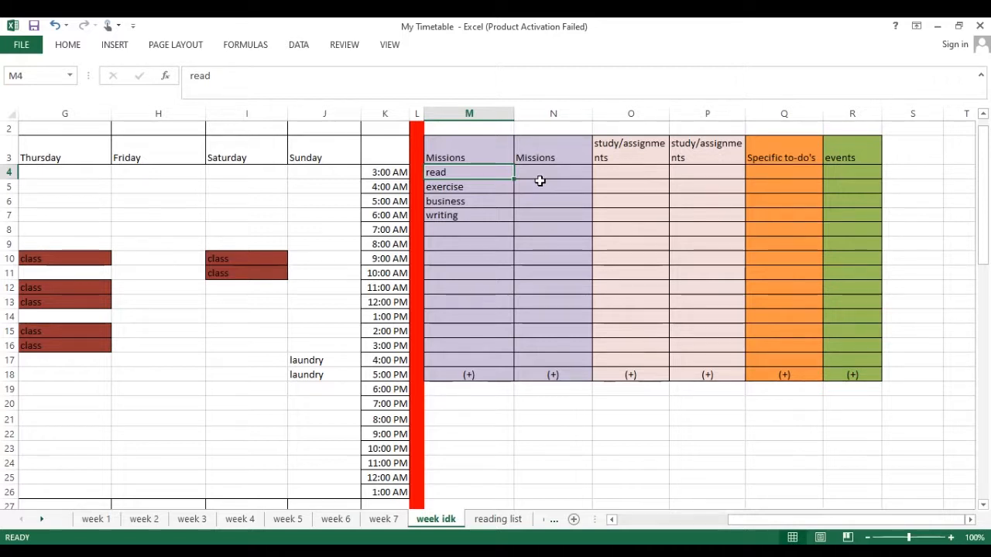
click(517, 188)
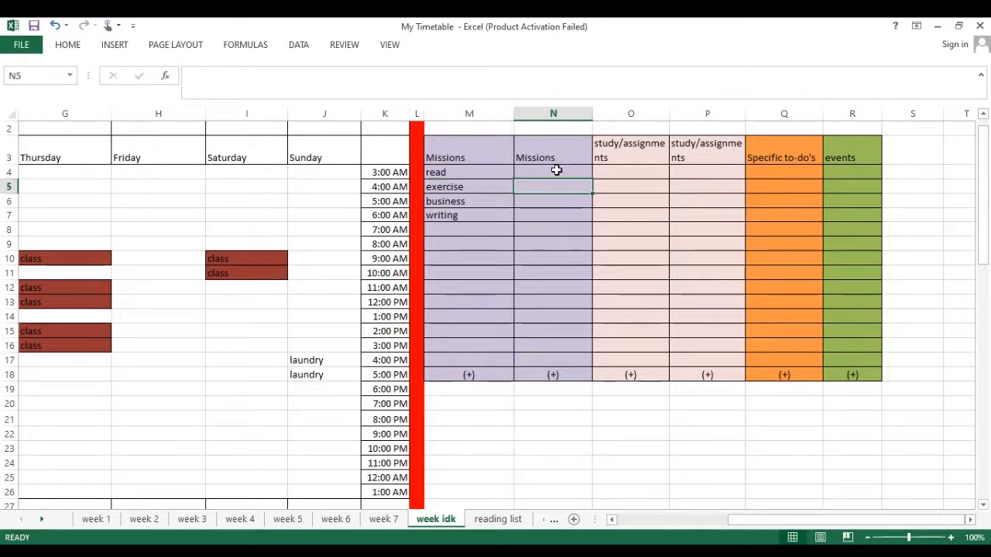
click(501, 170)
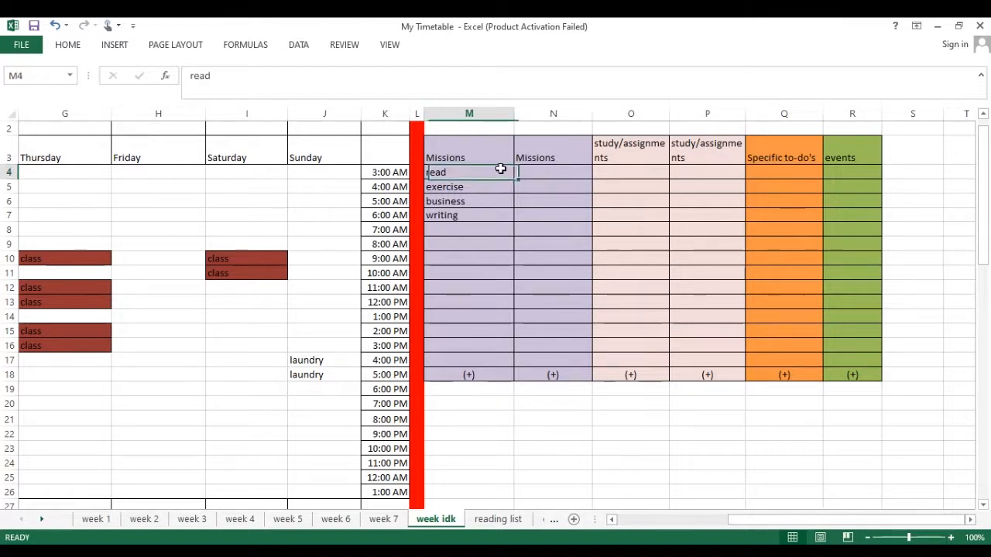
Enter read and business in the first two rows of the second Missions column.
click(569, 174)
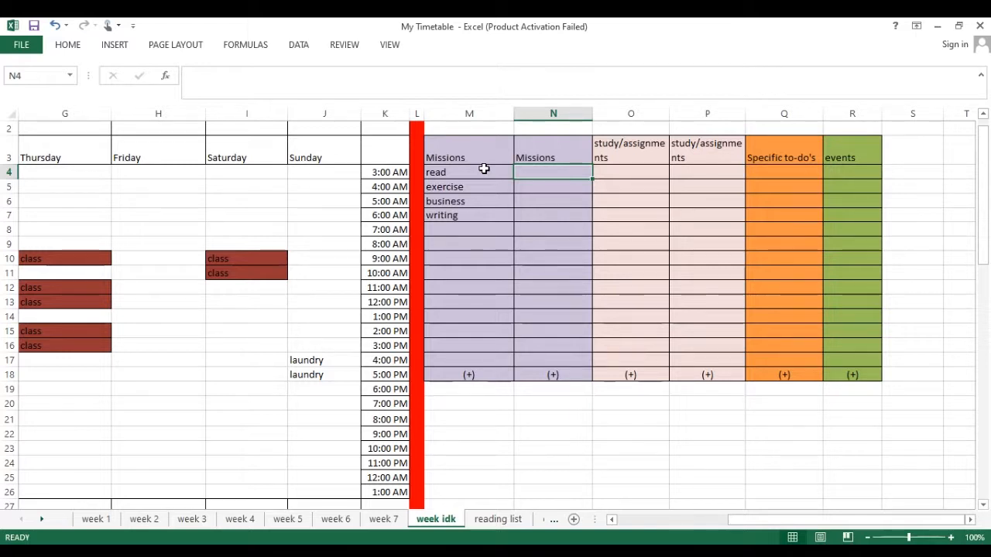
text(read)
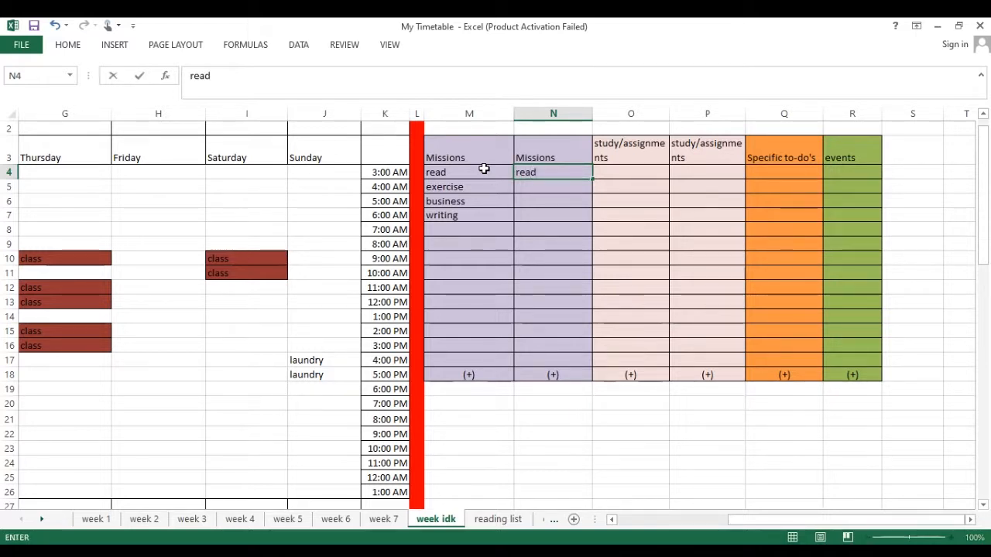
key(Return)
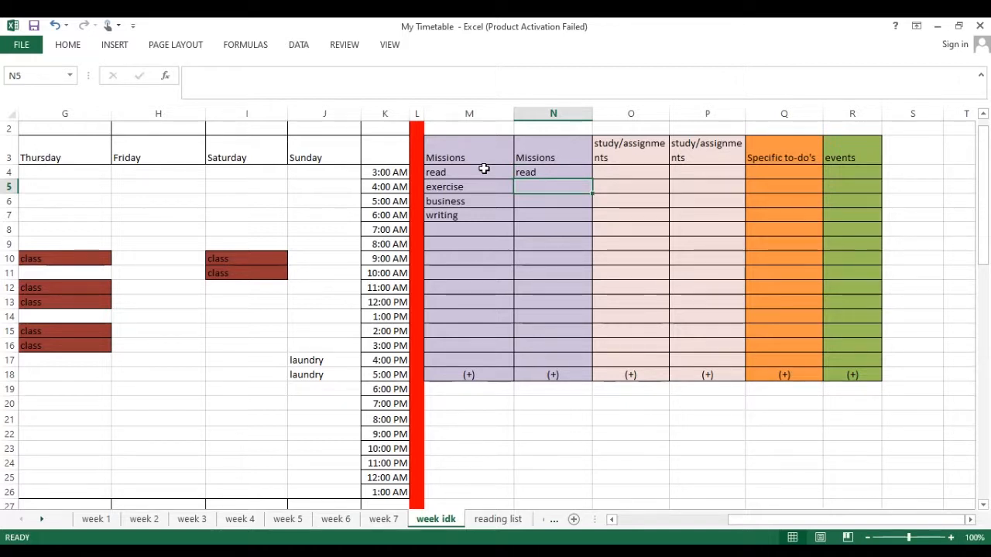
text(busine)
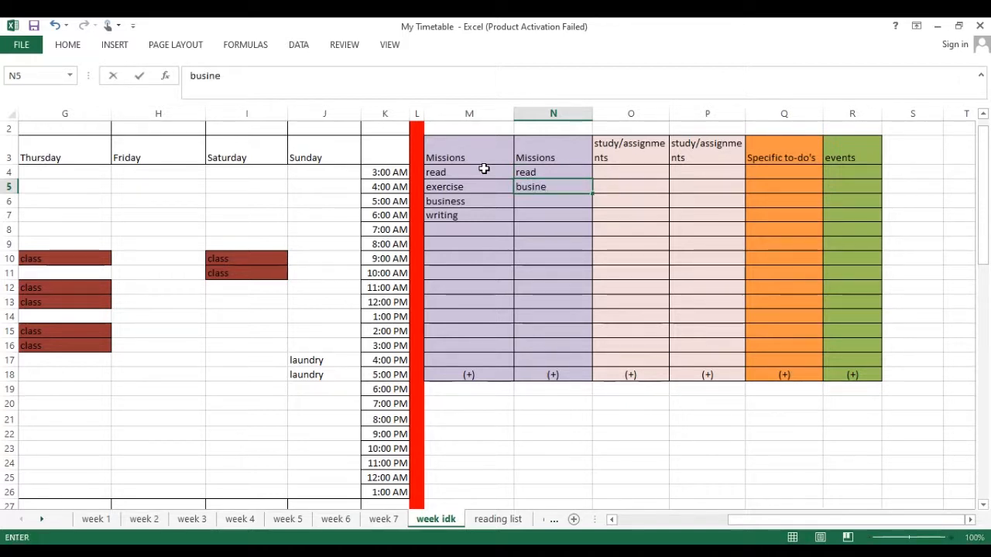
text(ss)
key(Return)
Enter business again and writing in the third and fourth rows of the second Missions column.
text(business)
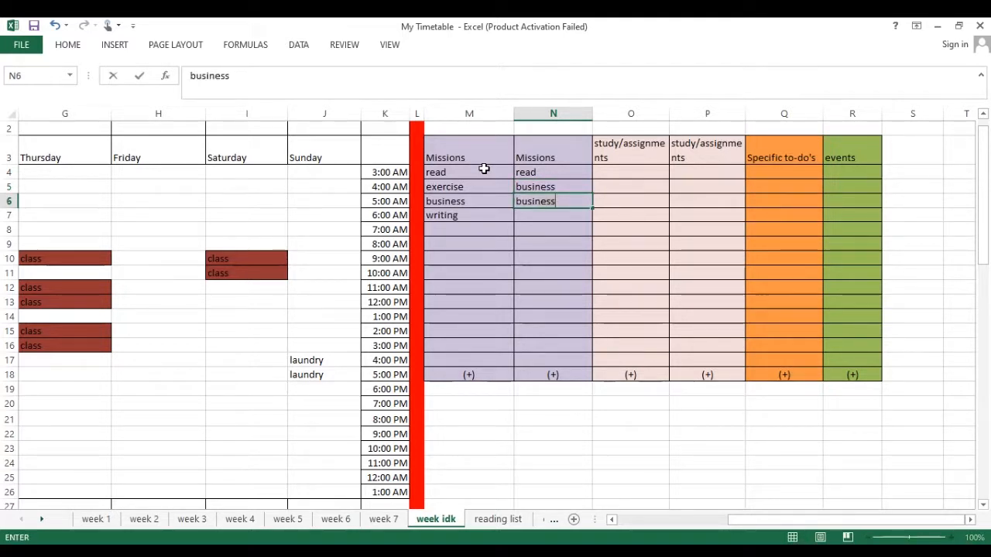
key(Return)
text(writing)
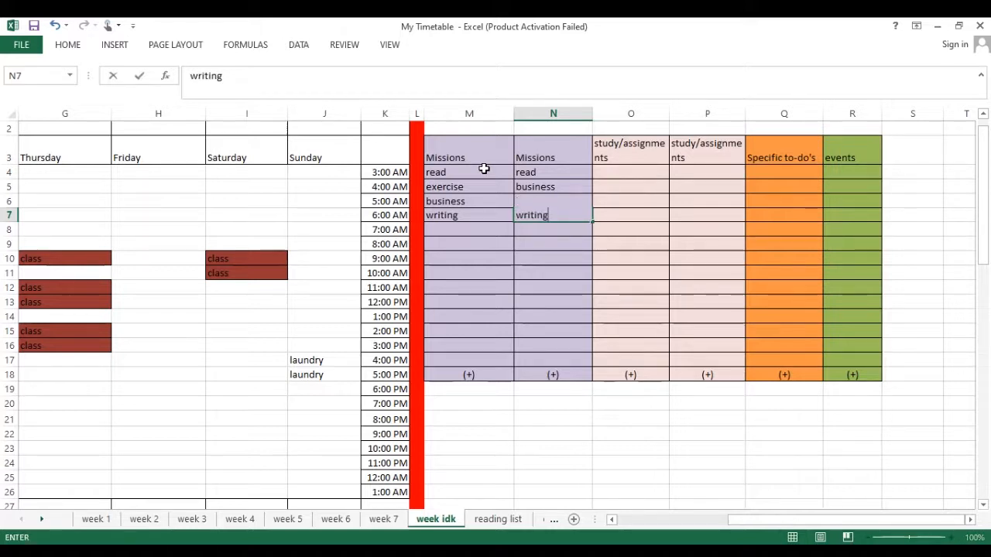
key(Return)
Enter EAW in the first row of both study/assignments columns.
key(Right)
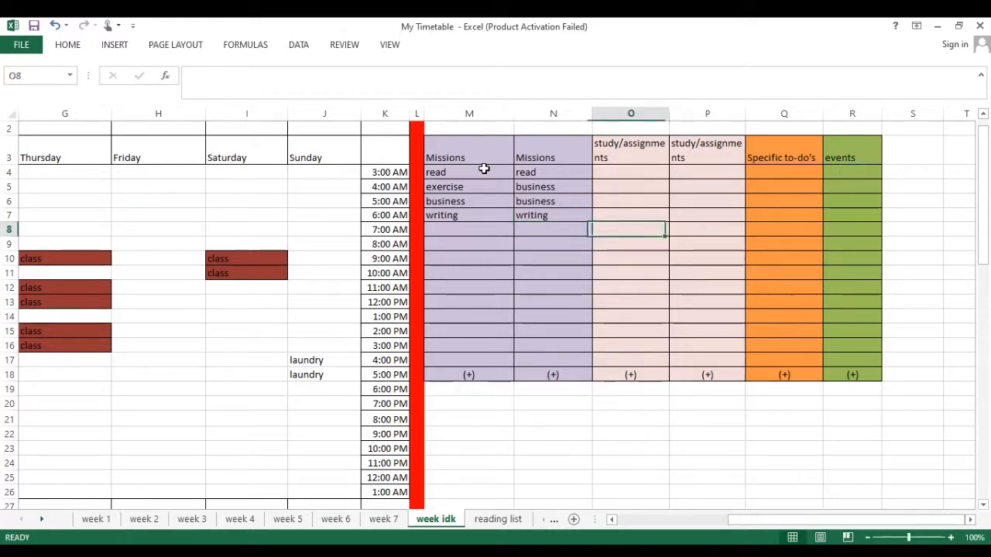
key(Right)
key(Up)
key(Up)
key(Down)
key(Left)
key(Up)
key(Right)
key(Up)
key(Left)
key(Up)
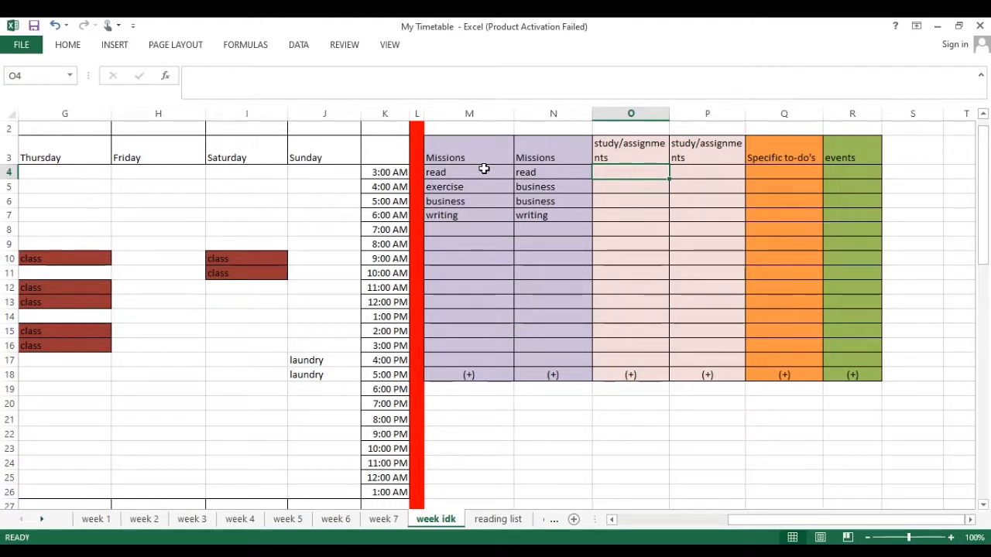
text(eng)
key(BackSpace)
text(nglis)
key(BackSpace)
key(BackSpace)
key(BackSpace)
key(BackSpace)
key(BackSpace)
key(BackSpace)
text(EAW)
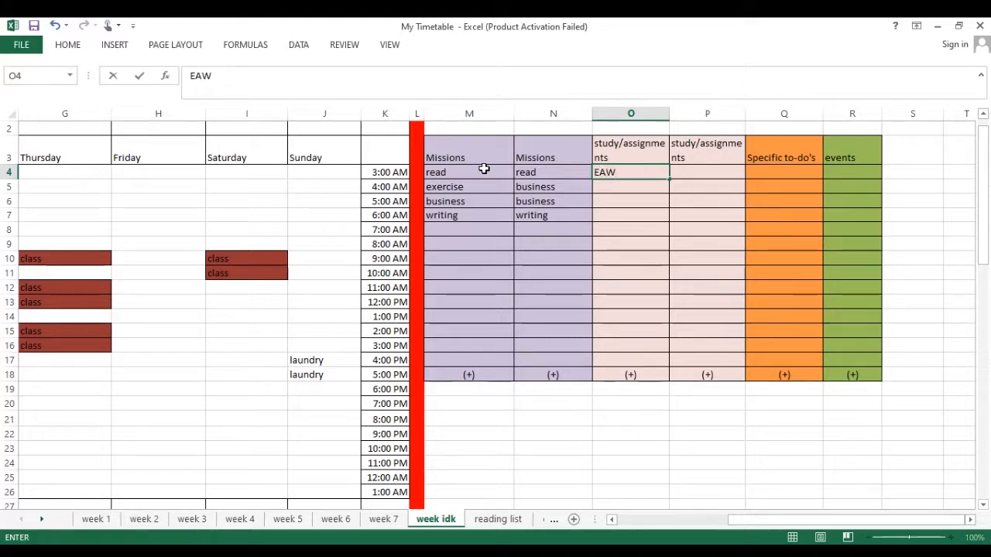
key(Tab)
text(EAW)
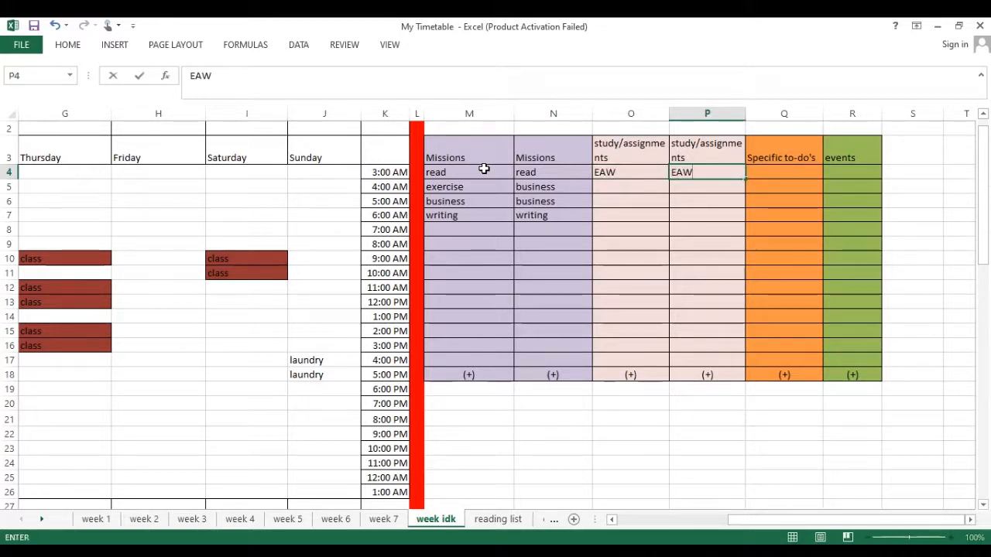
key(Return)
Enter criminal law in the second row of both study/assignments columns.
key(Left)
text(law)
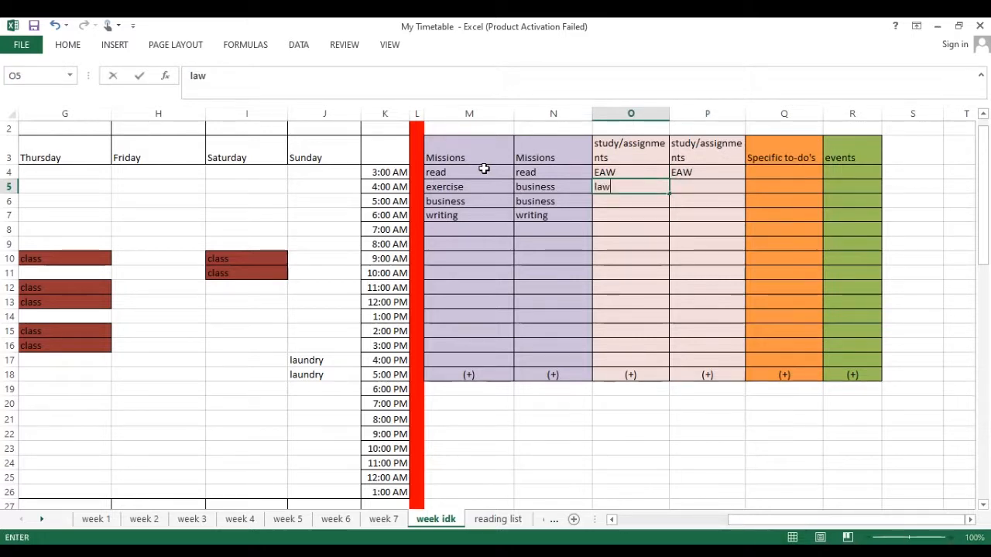
key(BackSpace)
key(BackSpace)
key(BackSpace)
text(criminal law)
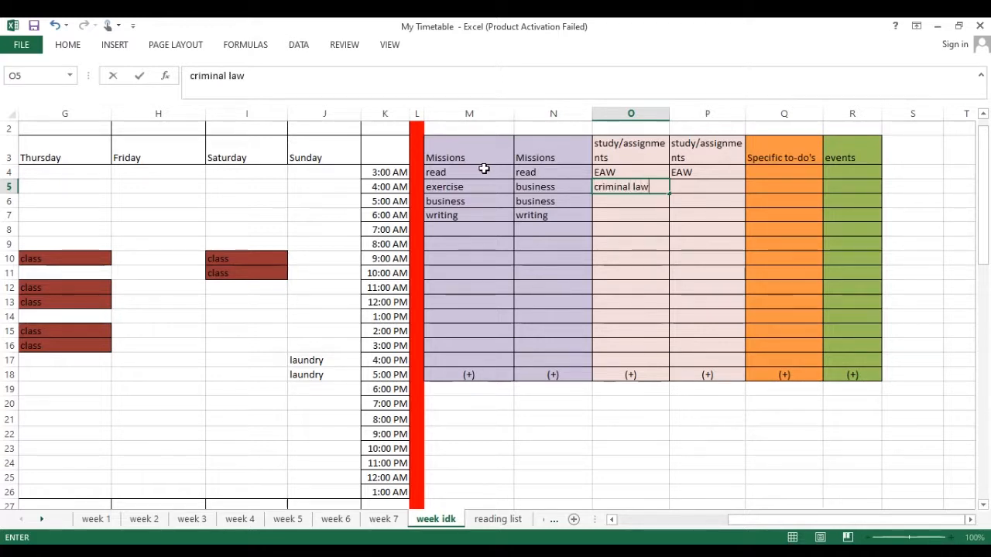
key(Tab)
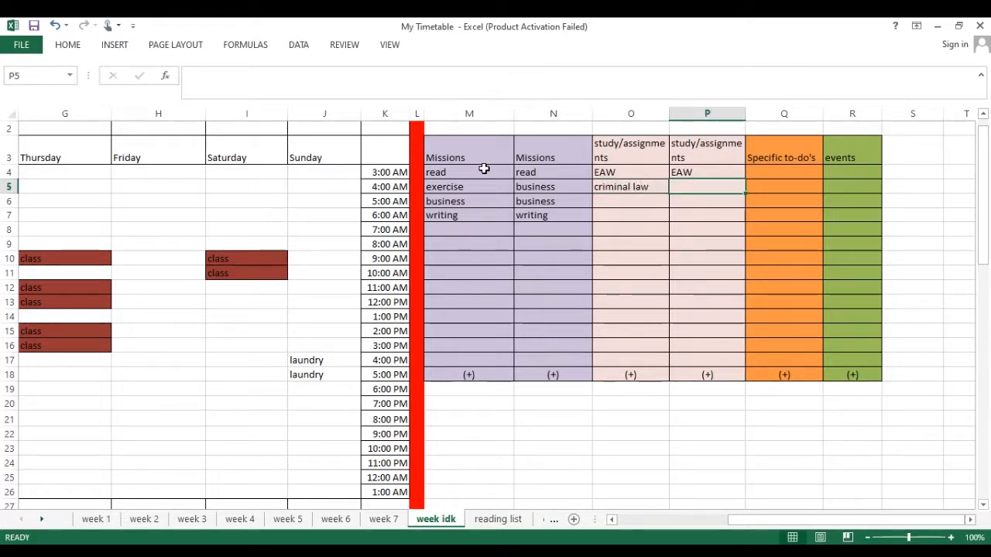
text(crimi)
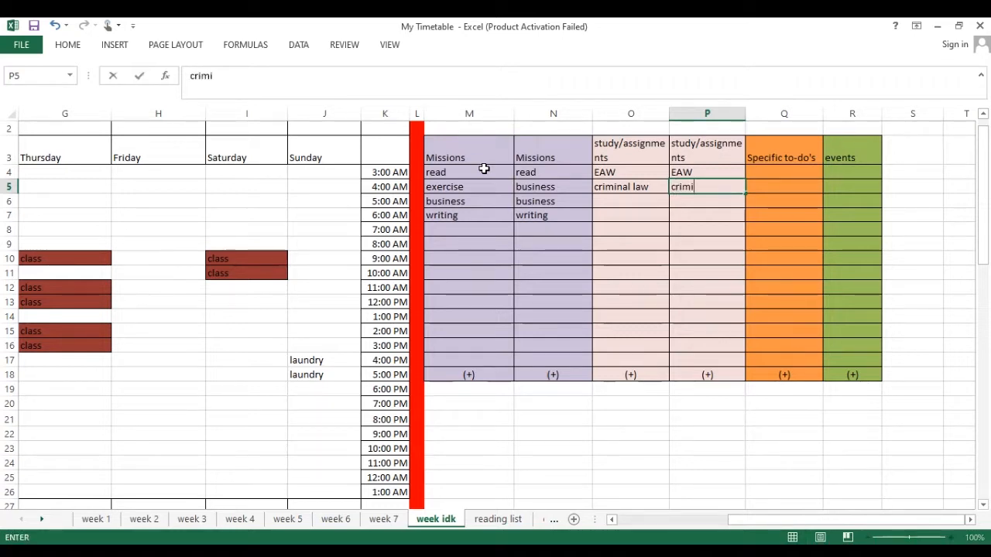
text(nal law)
key(Return)
Enter homework in the third row of both study/assignments columns.
key(Left)
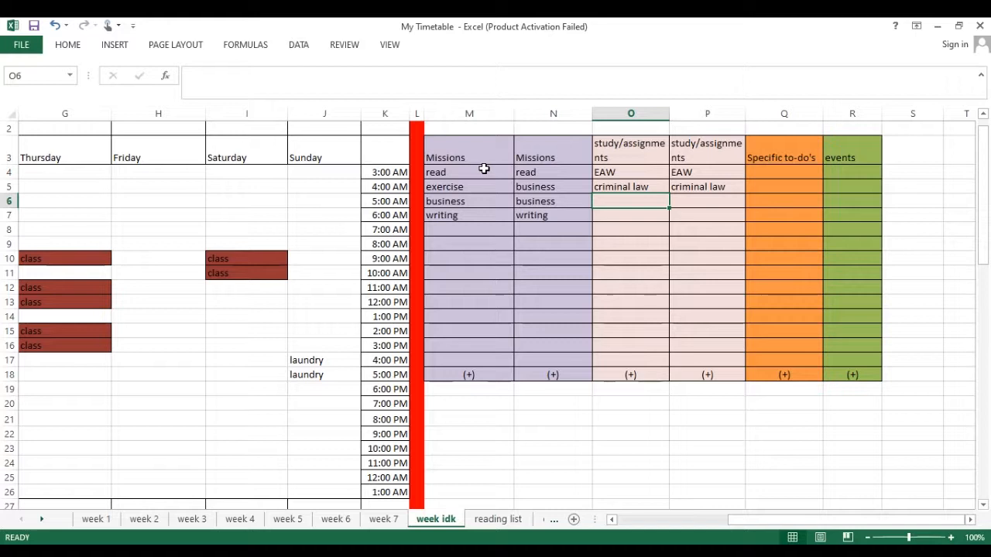
text(ho)
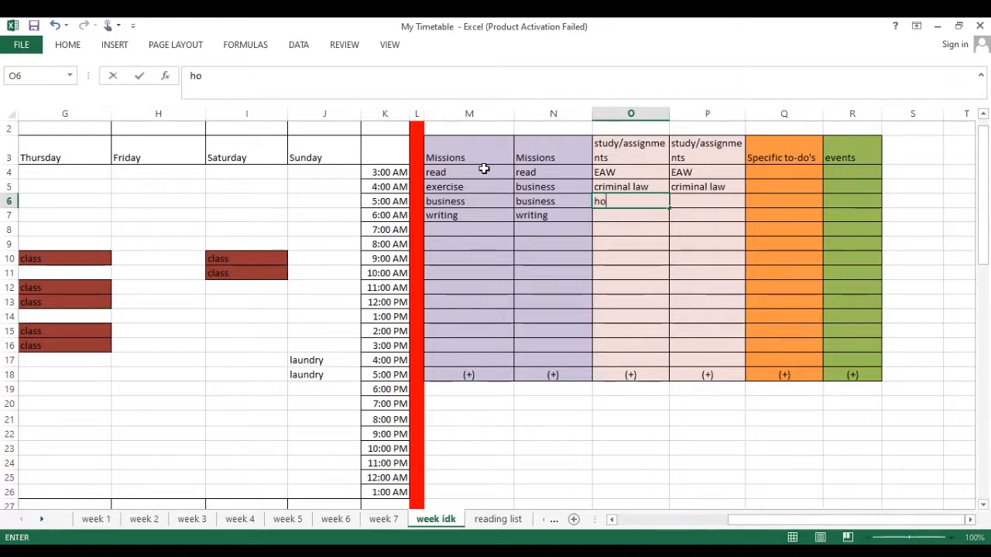
text(mework)
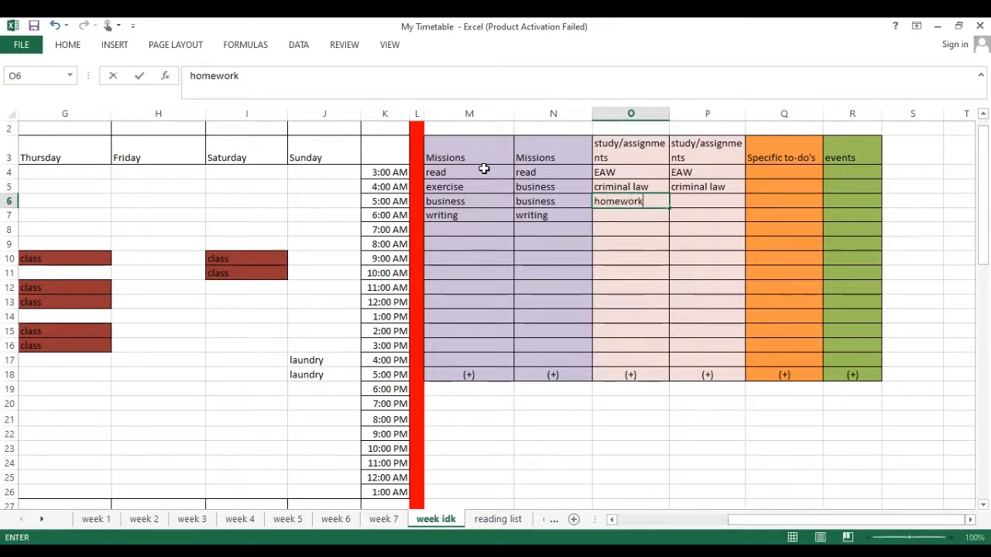
key(Tab)
text(homework)
key(Return)
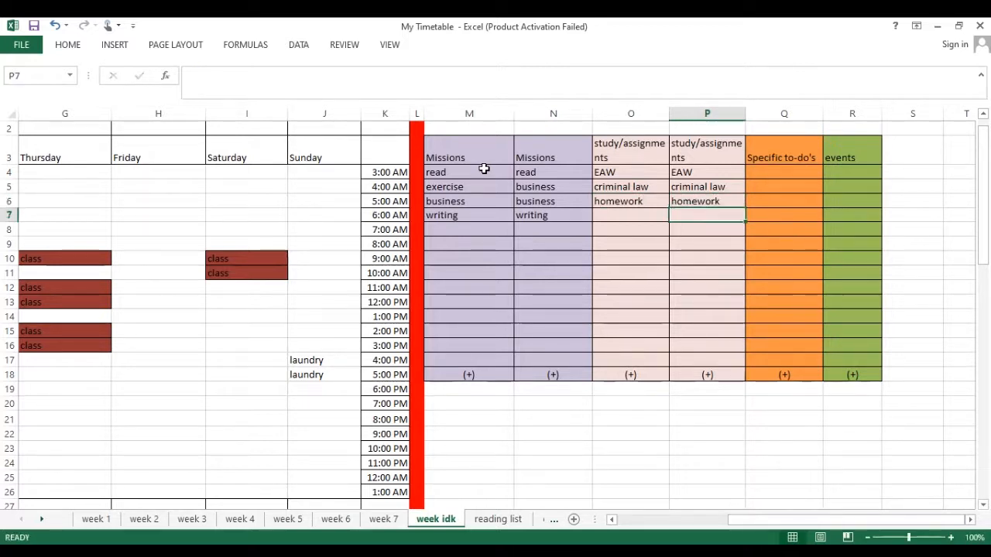
Enter group discussion below homework in the first study/assignments column.
key(Left)
key(alt+Return)
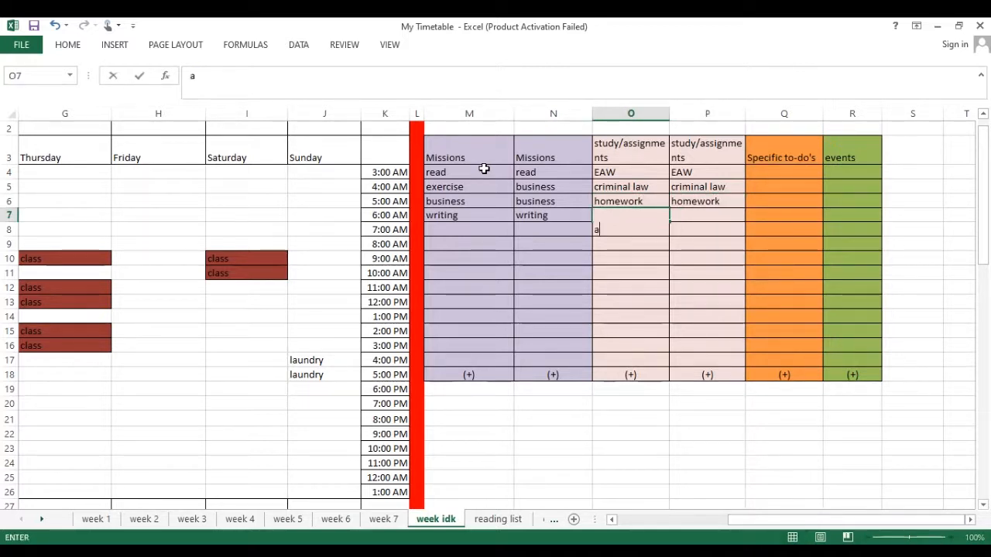
text(gr)
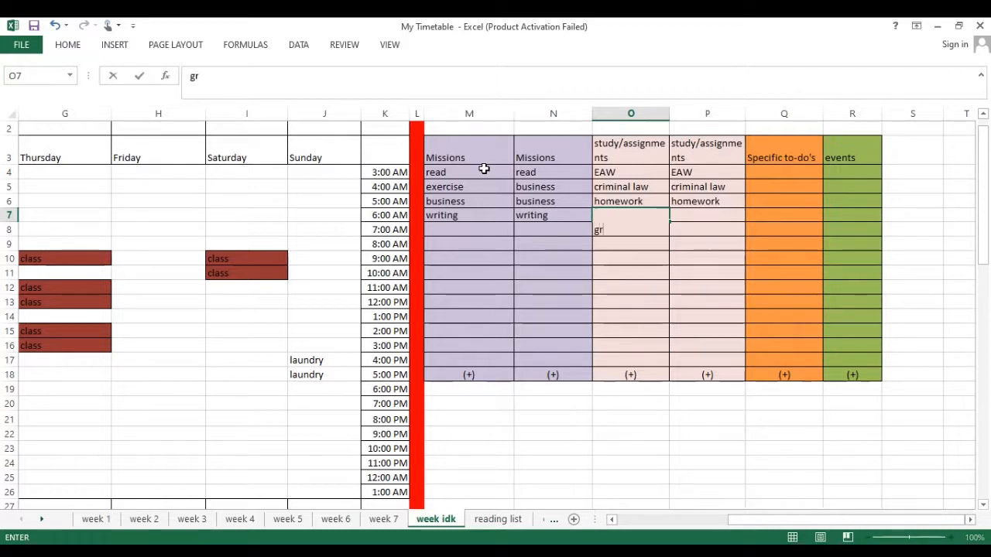
text(oup discss)
text(ussi)
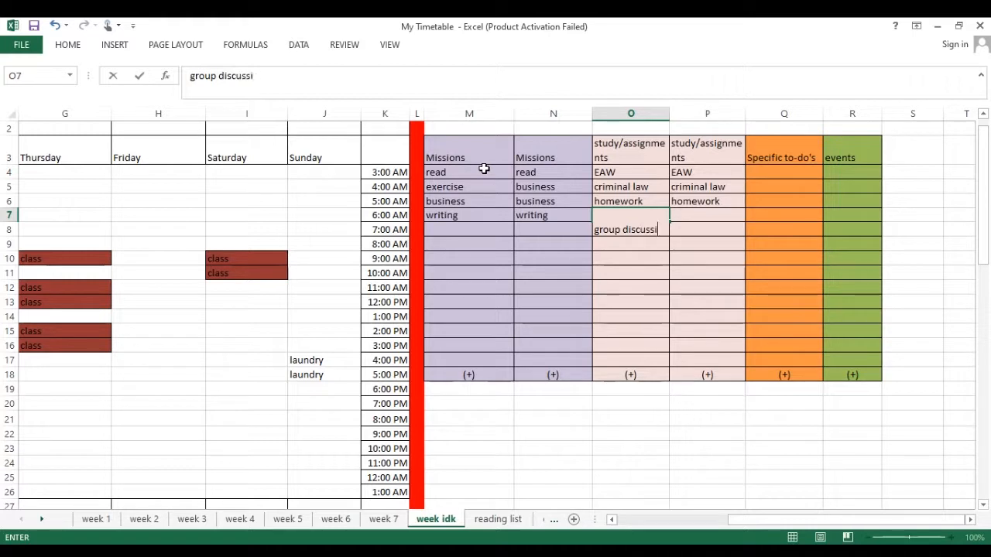
text(on)
key(Return)
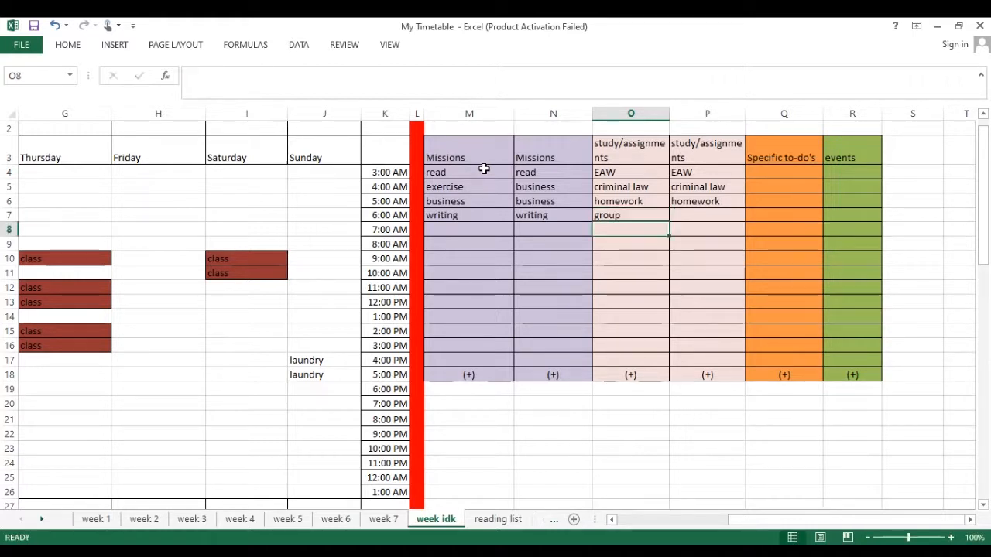
key(Right)
key(Right)
key(Left)
key(Right)
key(Up)
key(Left)
key(Left)
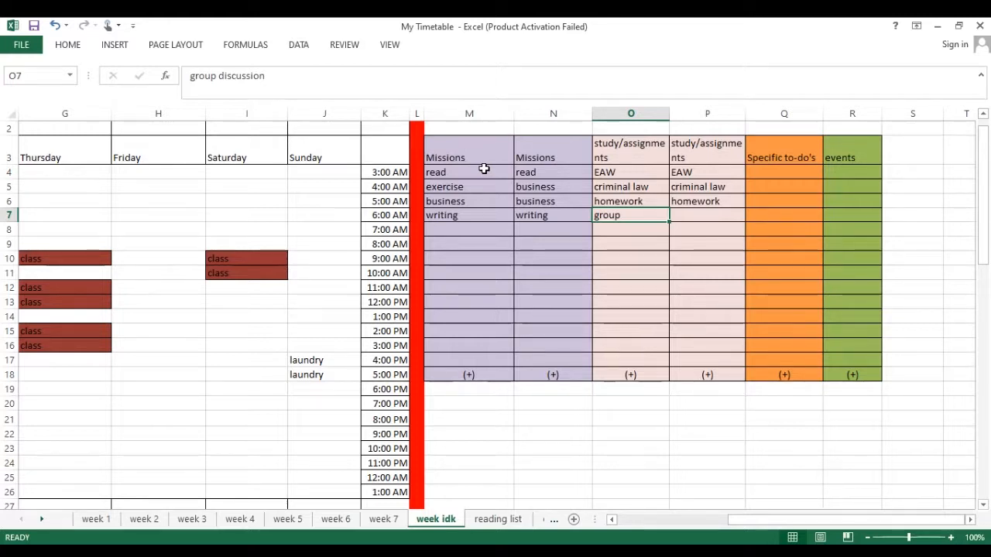
key(Right)
key(Right)
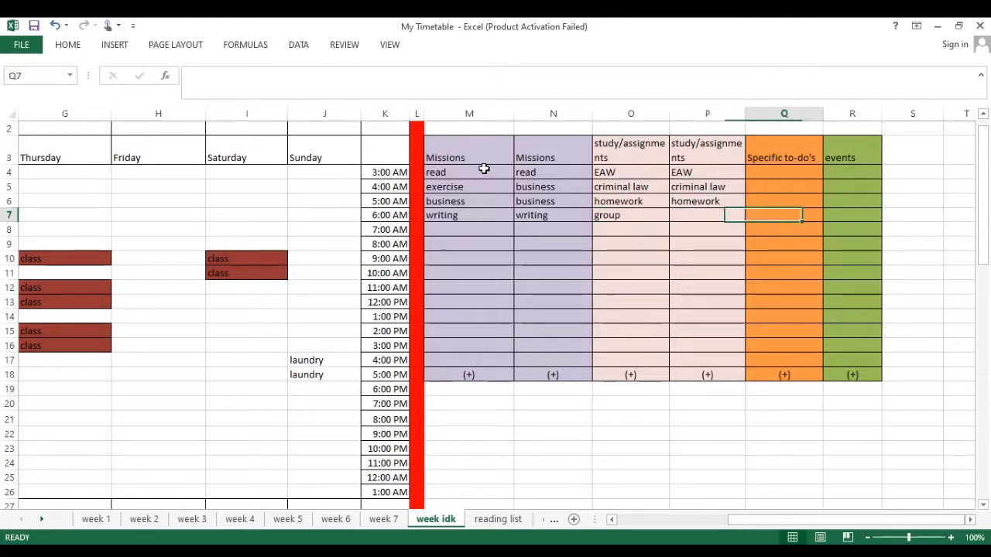
key(Left)
key(Left)
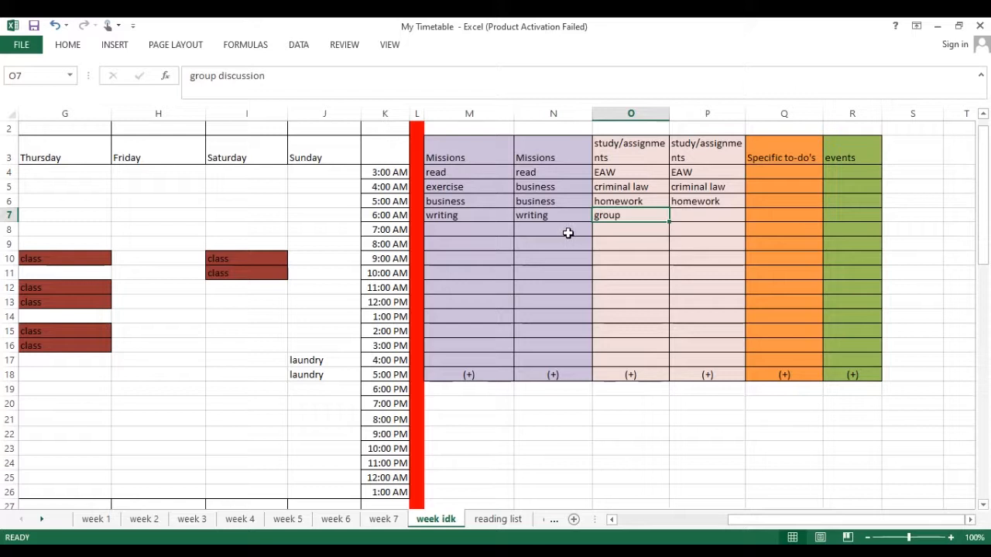
Enter "pick up your grandma from house" in the first row of the Specific to-do's column.
click(700, 215)
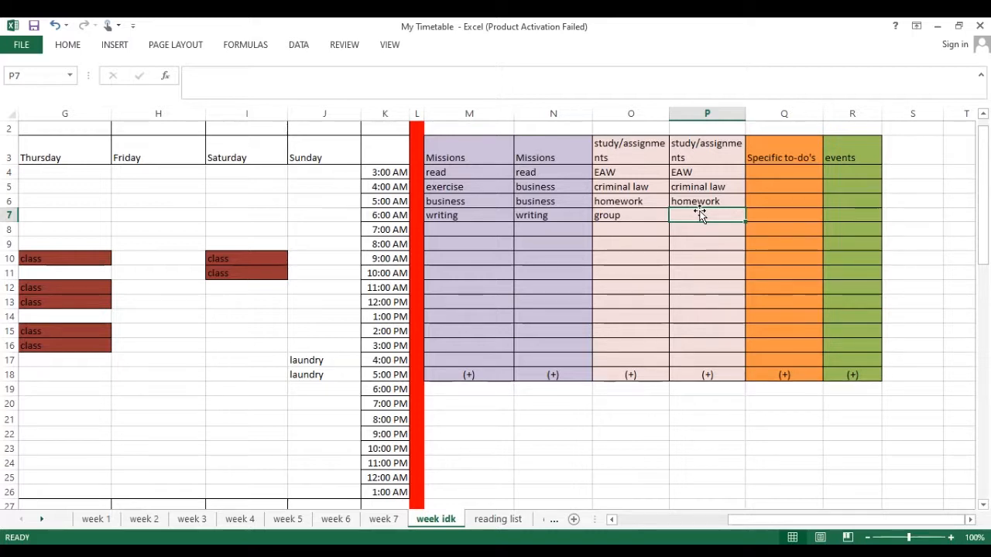
key(Right)
key(Up)
key(Up)
key(Up)
key(Down)
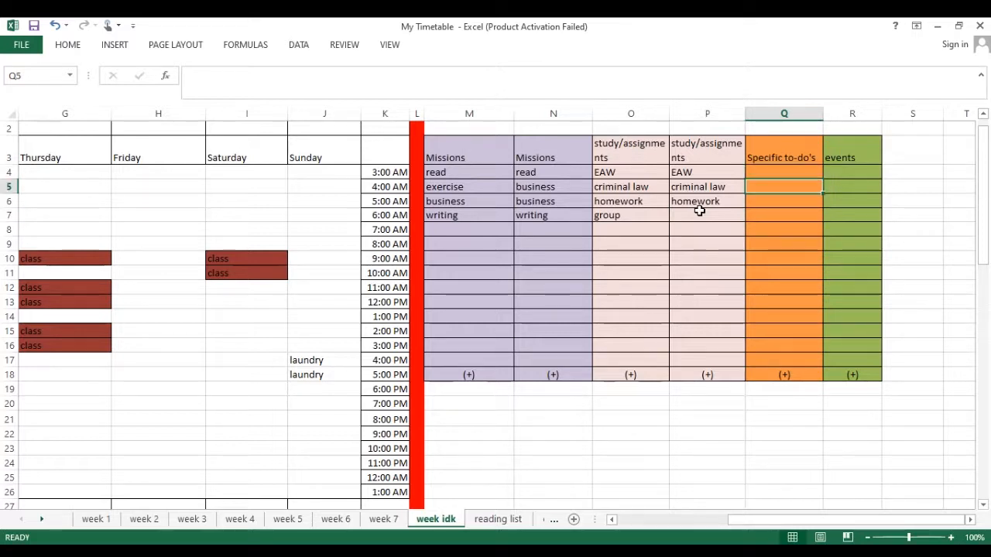
key(Up)
key(Up)
key(Down)
key(Down)
key(Up)
key(Down)
key(Up)
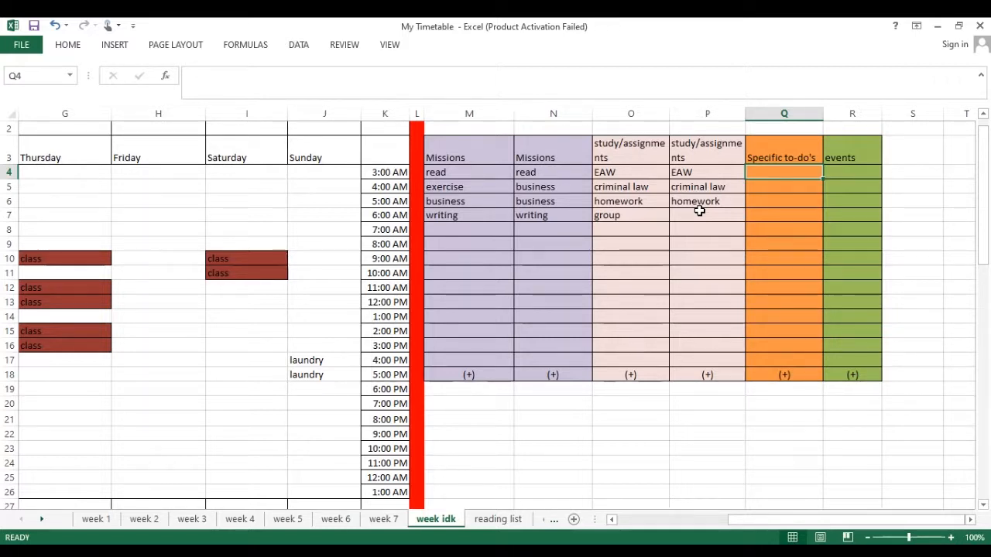
text(pick)
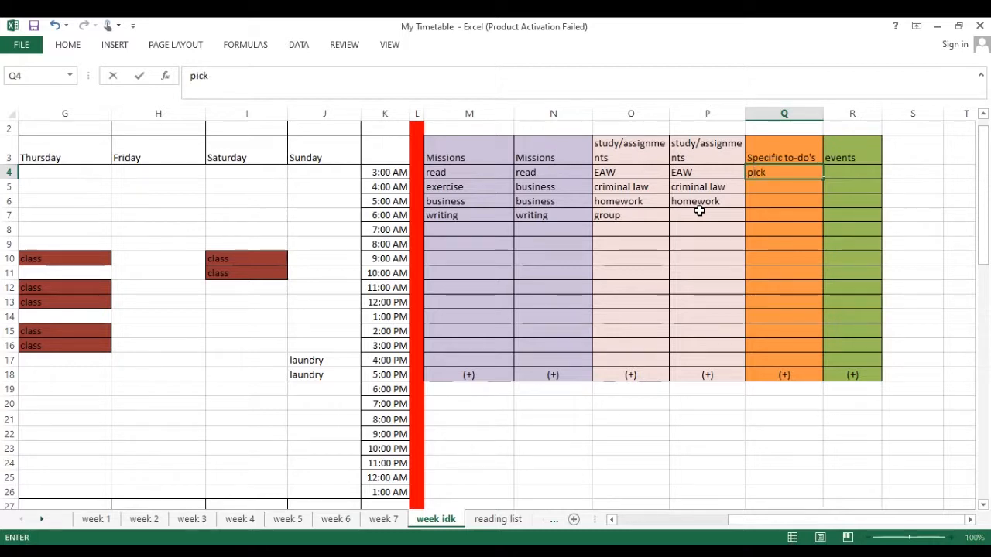
text( us)
key(BackSpace)
text(p your)
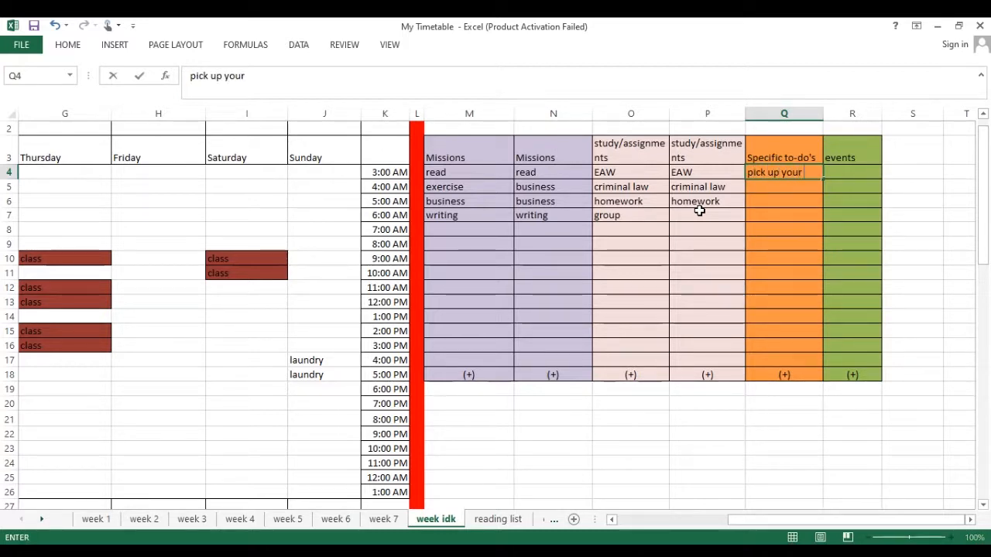
text( grandma from)
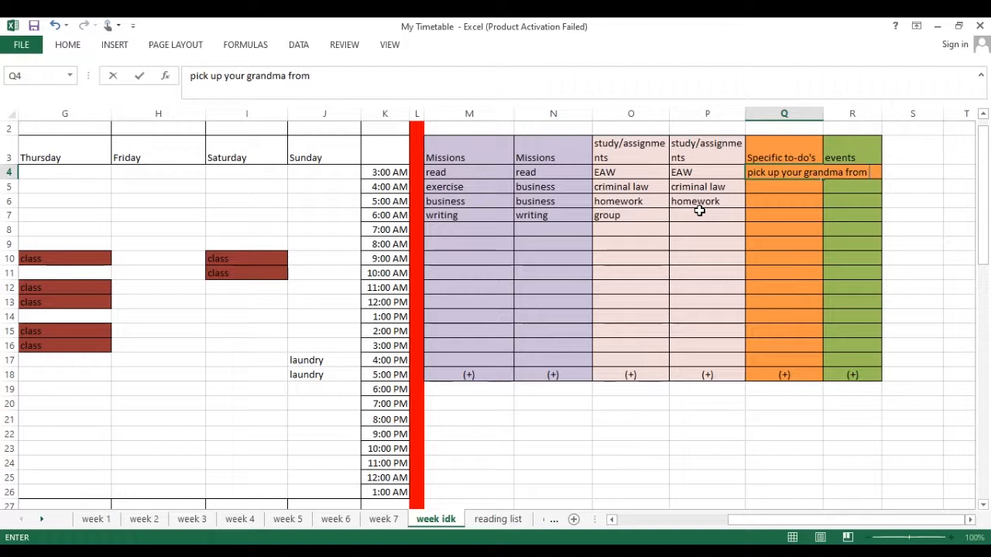
text( house)
key(Return)
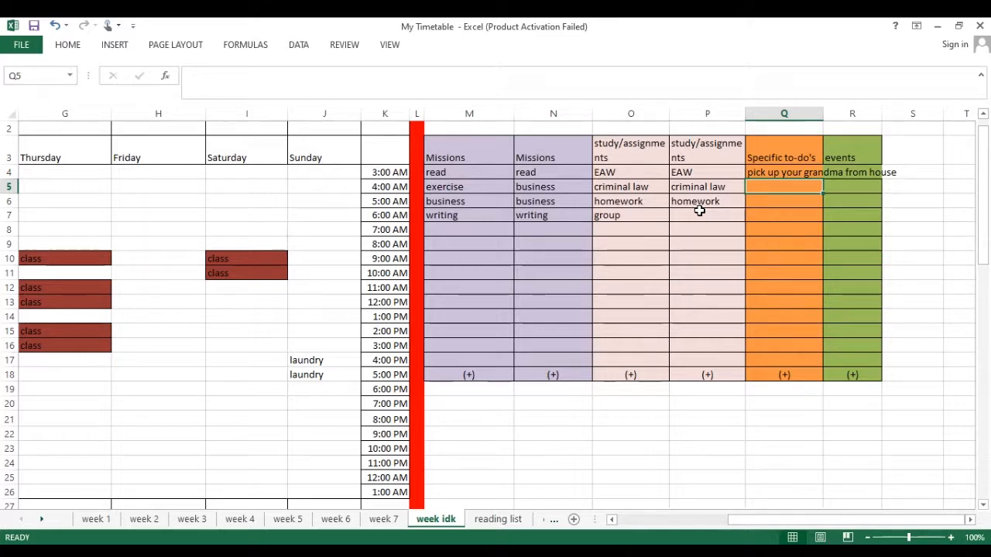
Enter "practice for your talk" in the second row of the Specific to-do's column.
text(practice)
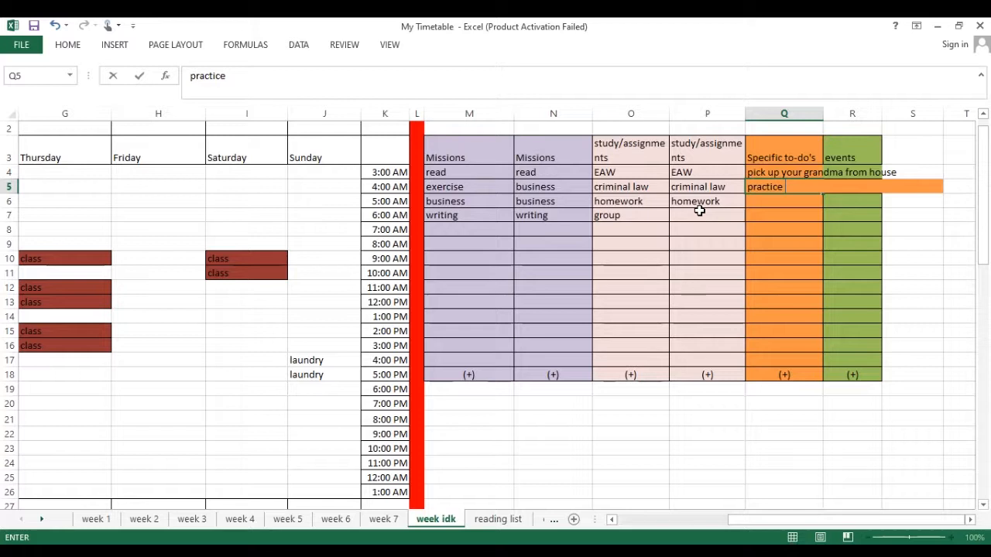
text( for you)
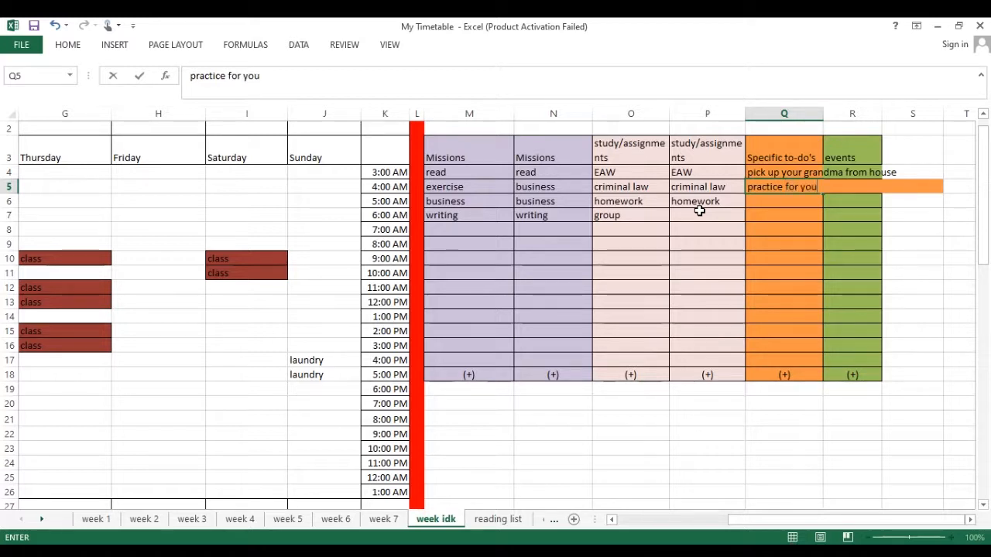
text(r talk)
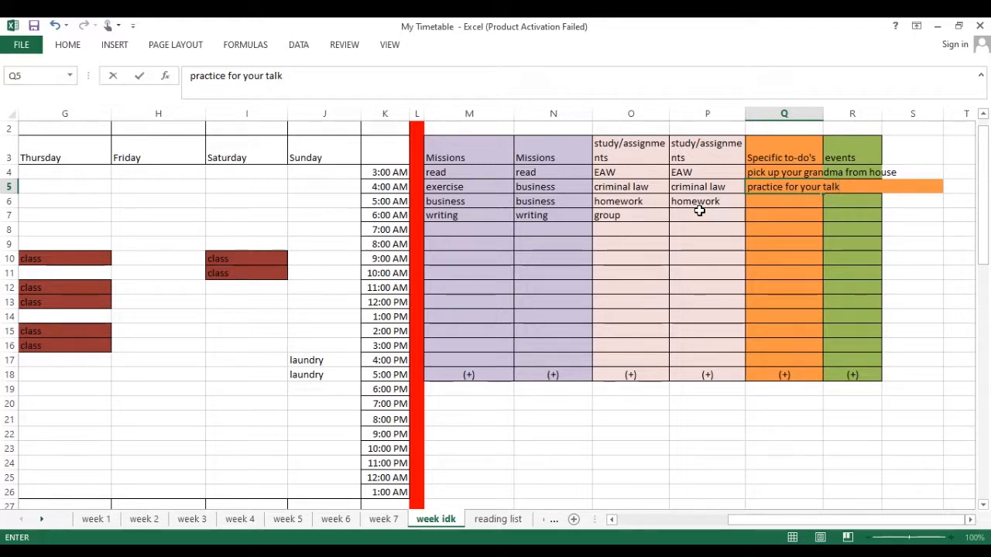
key(Return)
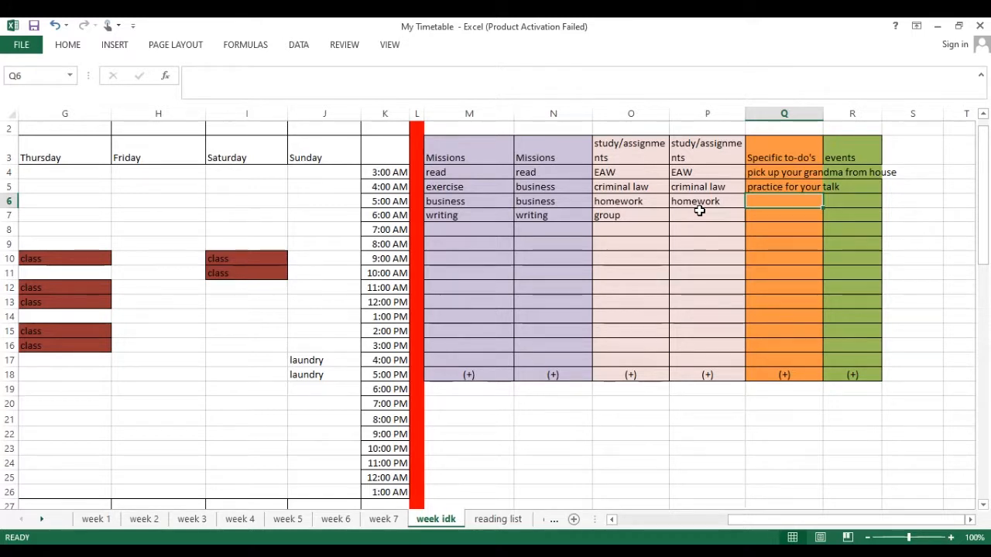
Enter birthday in the first row of the events column.
key(Up)
key(Up)
key(Up)
key(Down)
key(Down)
key(Down)
key(Down)
key(Up)
key(Up)
key(Up)
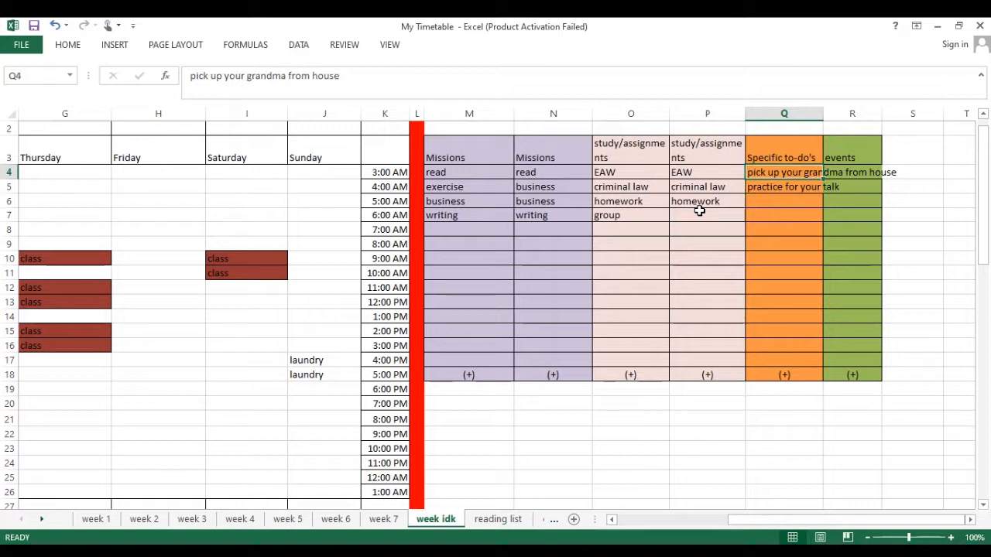
key(Right)
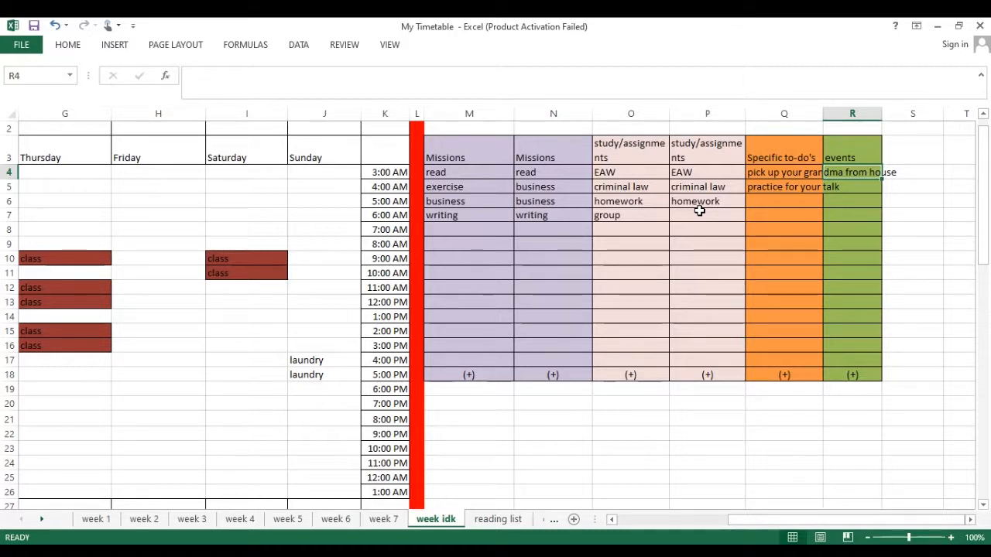
text(bi)
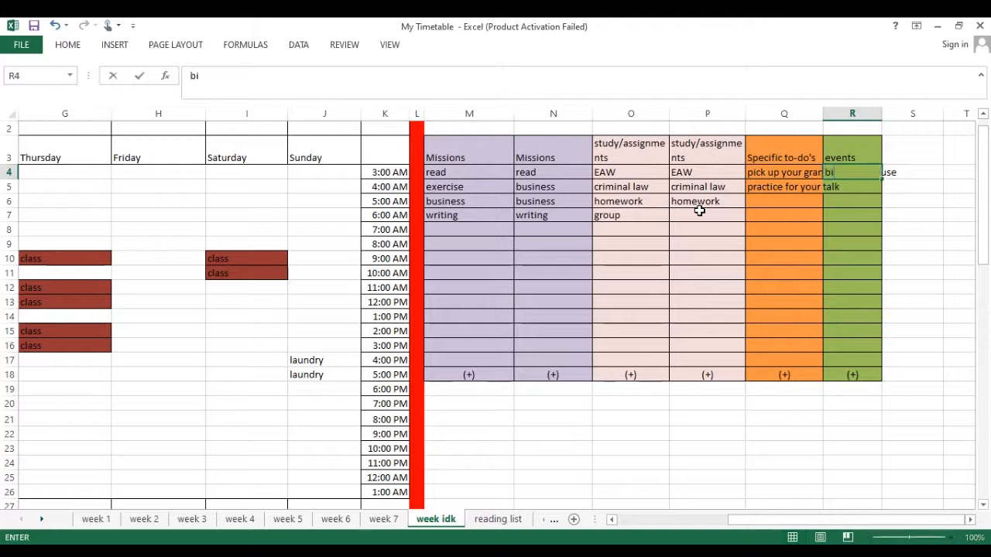
text(rthdays)
key(BackSpace)
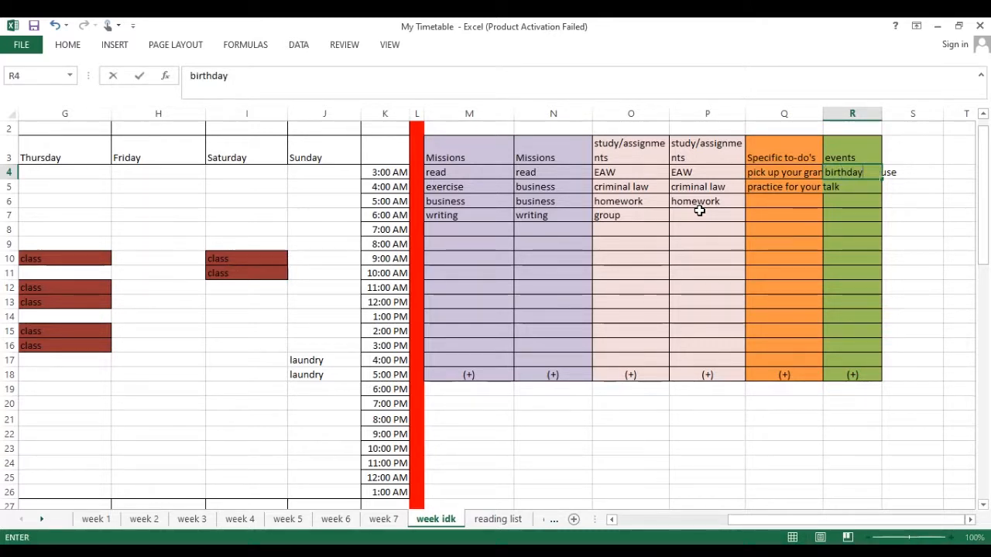
key(Return)
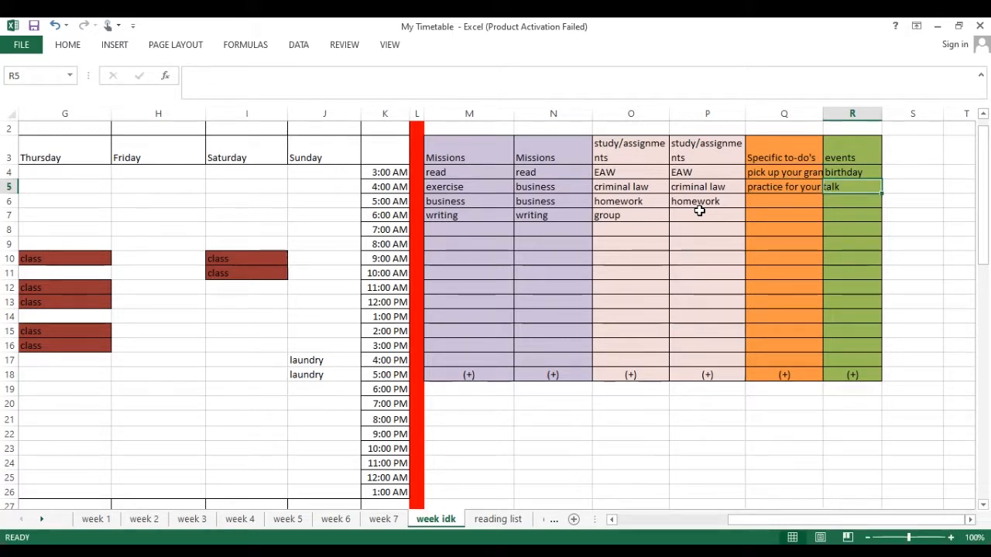
Enter "attending concert" and "attending funeral" in the second and third rows of the events column.
text(attendi)
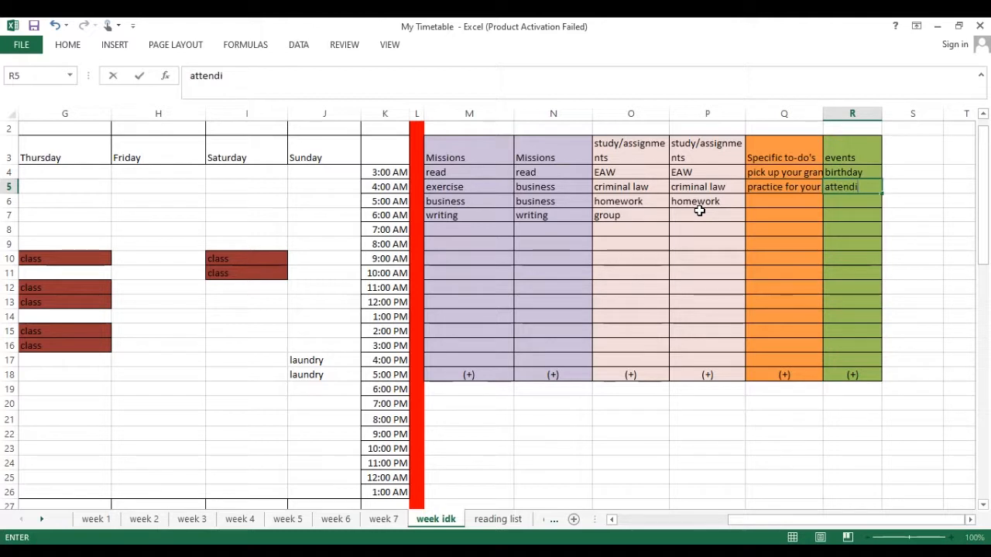
text(ng concert)
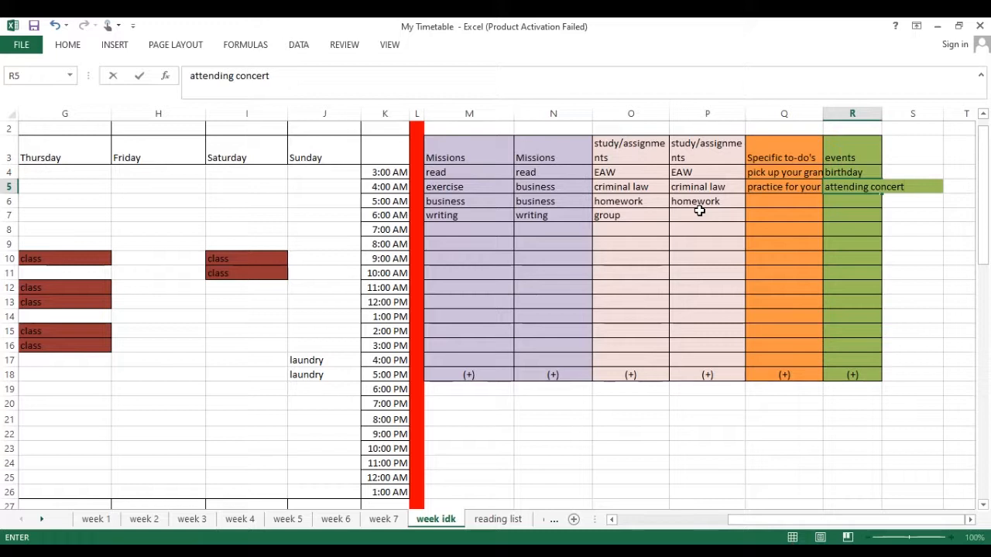
key(Return)
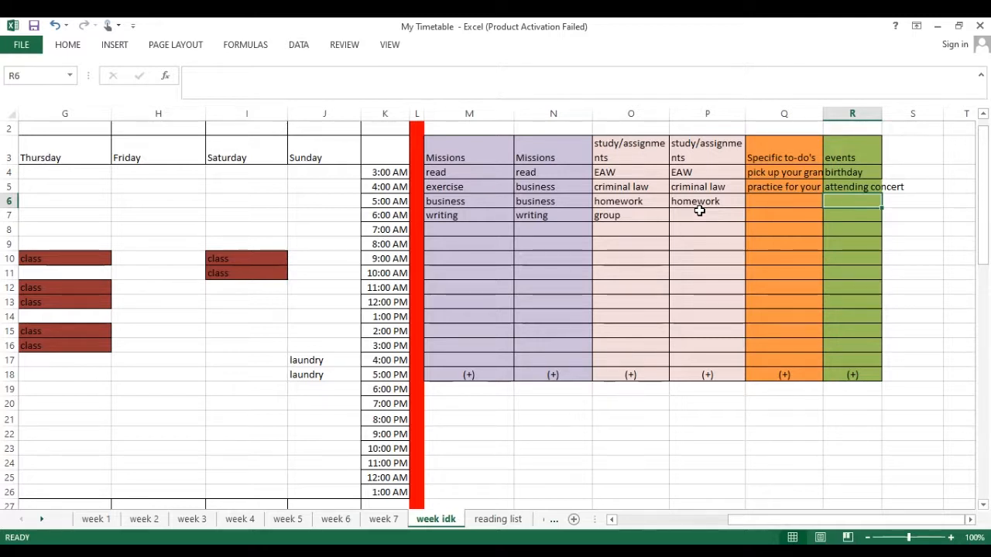
text(attn)
key(BackSpace)
text(ending funeral)
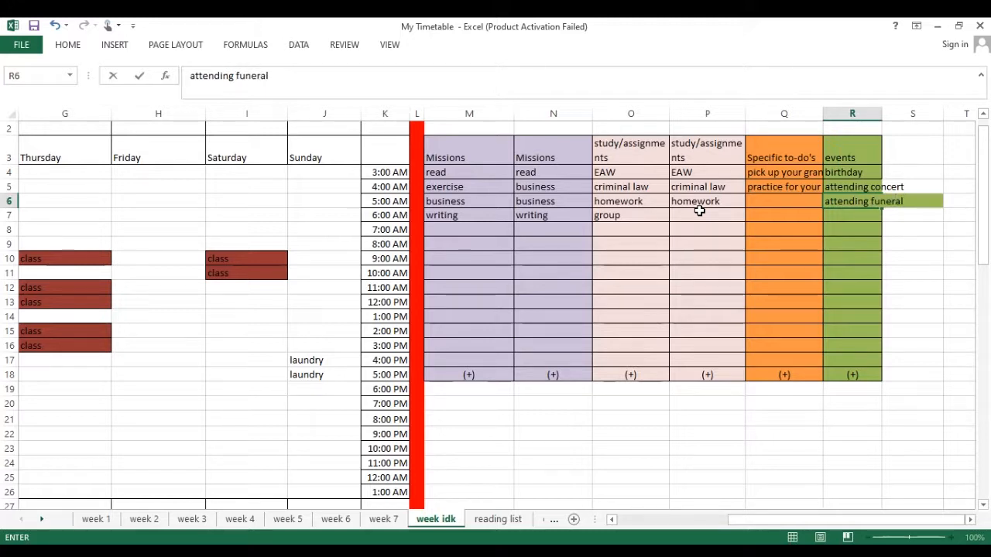
key(Return)
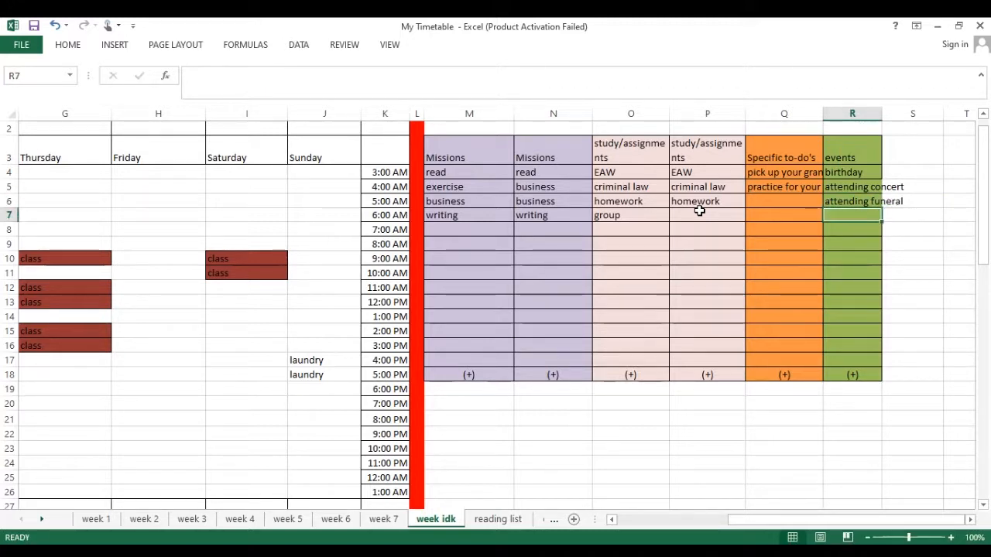
Examine the 24-hour day chart located beneath the missions, study, to-do's and events lists.
key(Down)
key(Left)
key(Left)
key(Left)
key(Left)
key(Right)
key(Right)
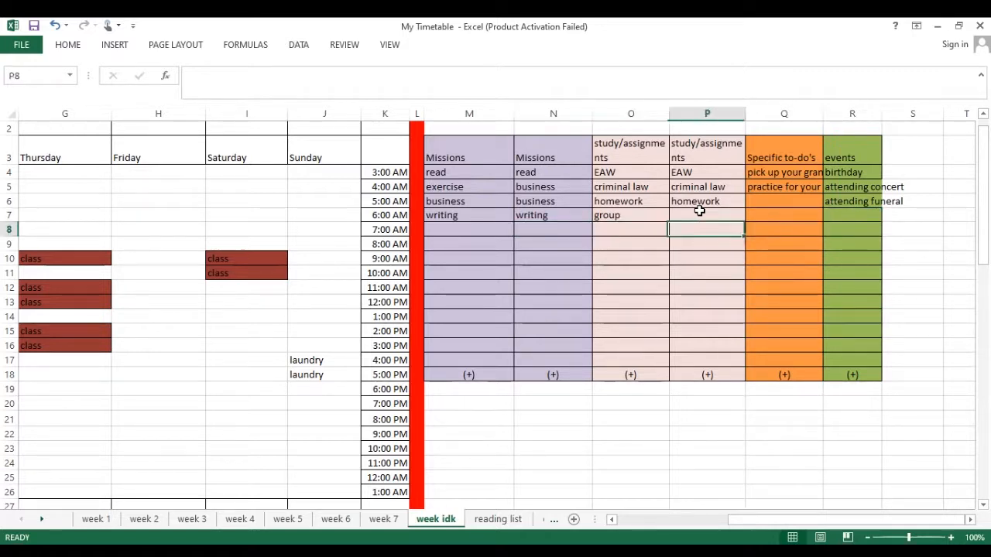
key(Right)
key(Right)
key(Left)
key(Page_Down)
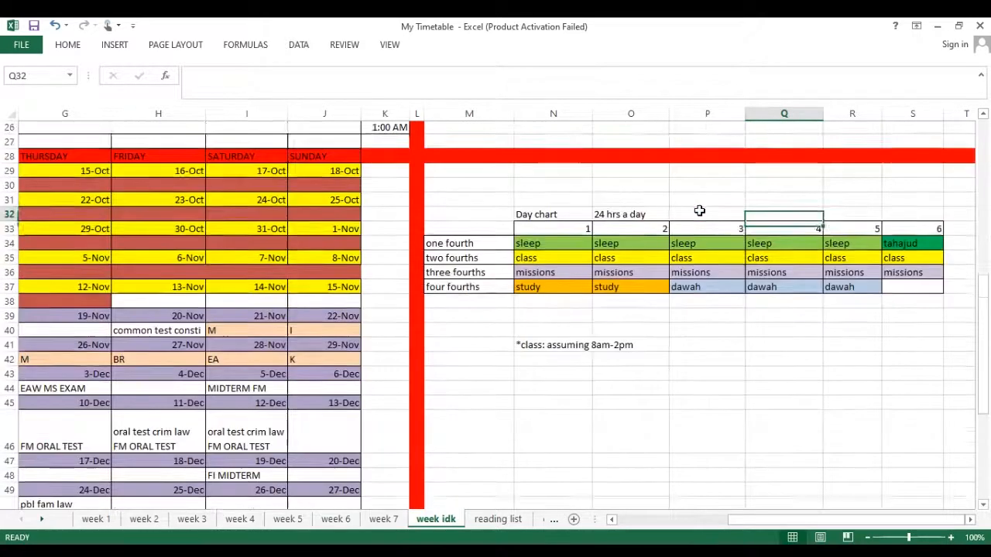
key(Page_Up)
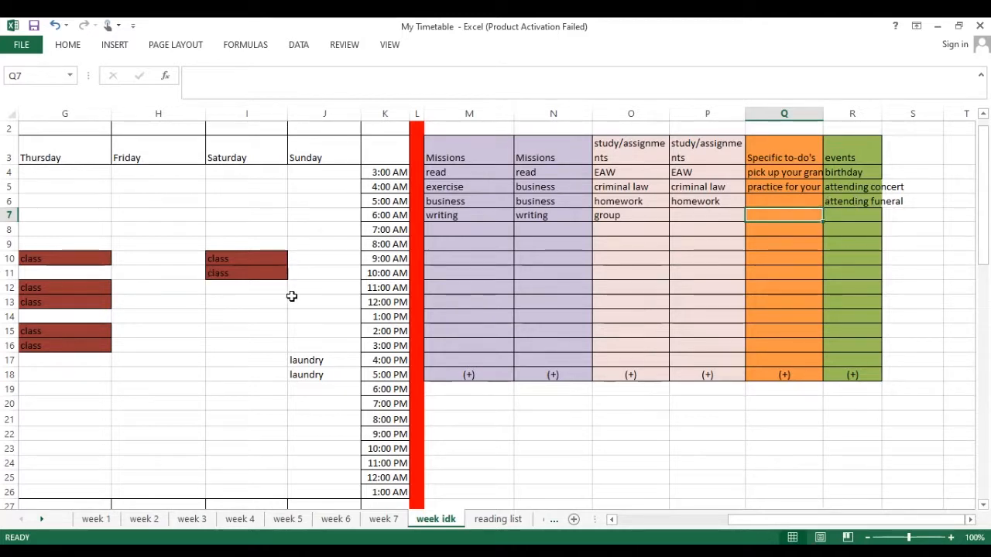
Review the weekday timetable slots alongside the missions, study, to-do's and events columns.
key(Left)
key(Left)
key(Left)
key(Left)
key(Left)
key(Left)
key(Left)
key(Left)
key(Left)
key(Left)
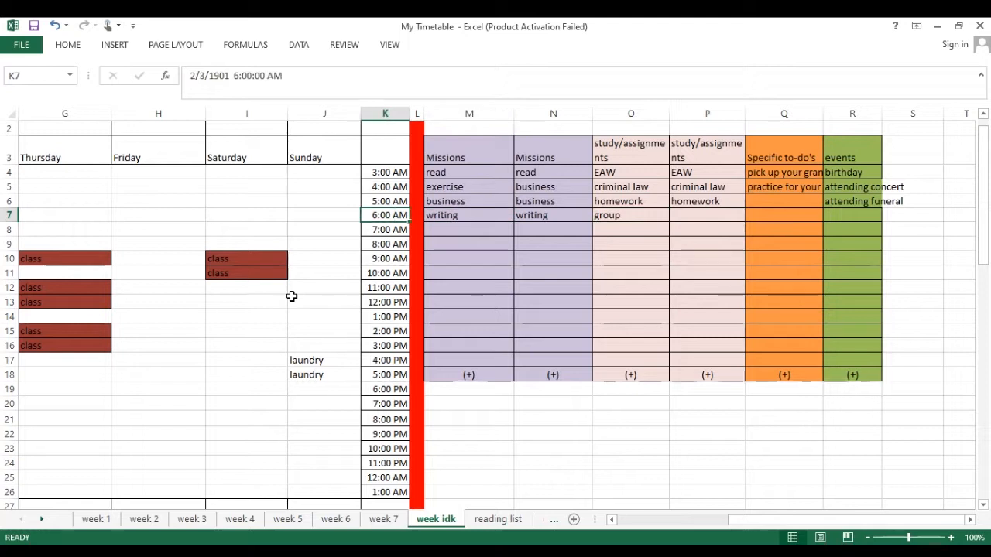
key(Left)
key(Left)
key(Left)
key(Left)
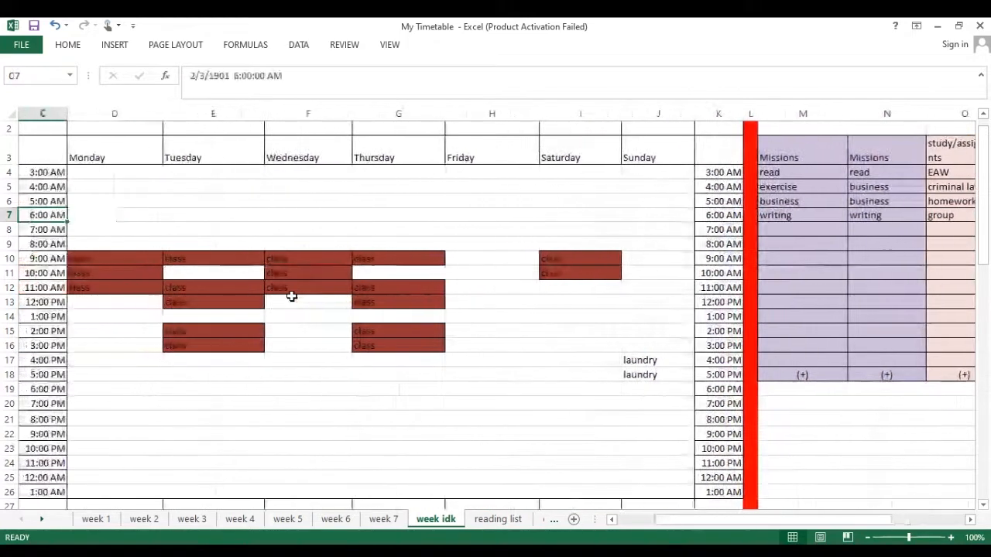
key(Right)
key(Right)
key(Right)
key(Right)
key(Right)
key(Right)
key(Right)
key(Right)
key(Right)
key(Right)
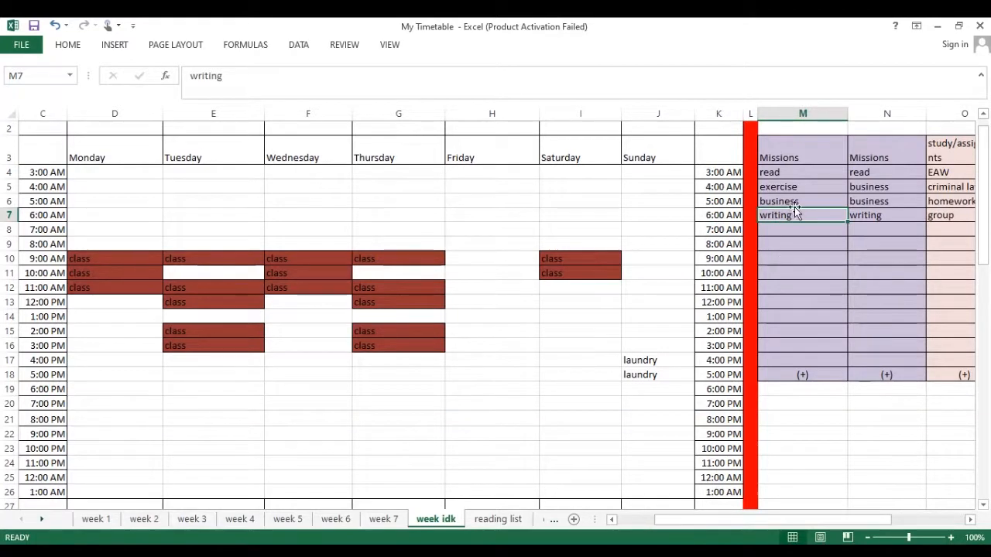
key(Right)
key(Right)
key(Right)
key(Right)
key(Right)
key(Right)
key(Right)
key(Right)
key(Right)
key(Left)
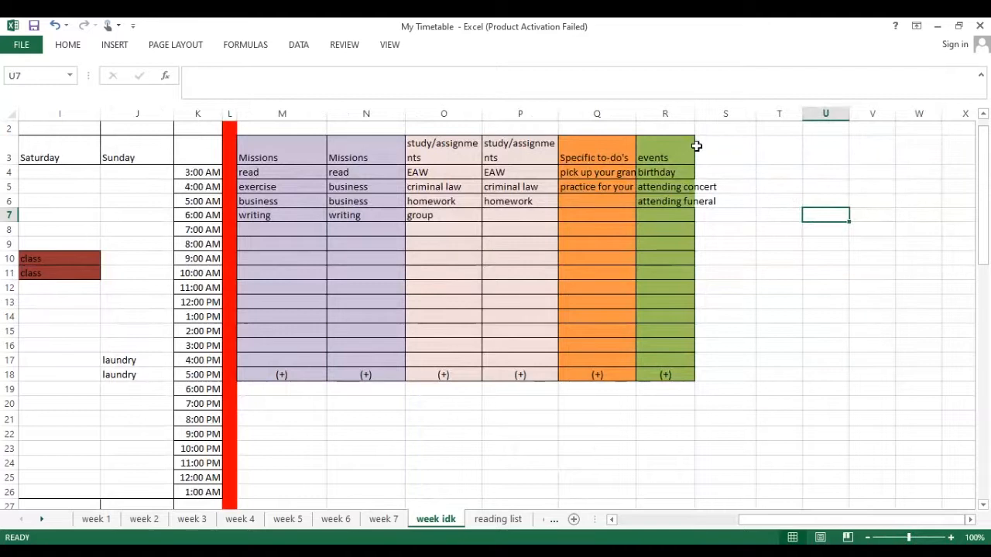
click(728, 147)
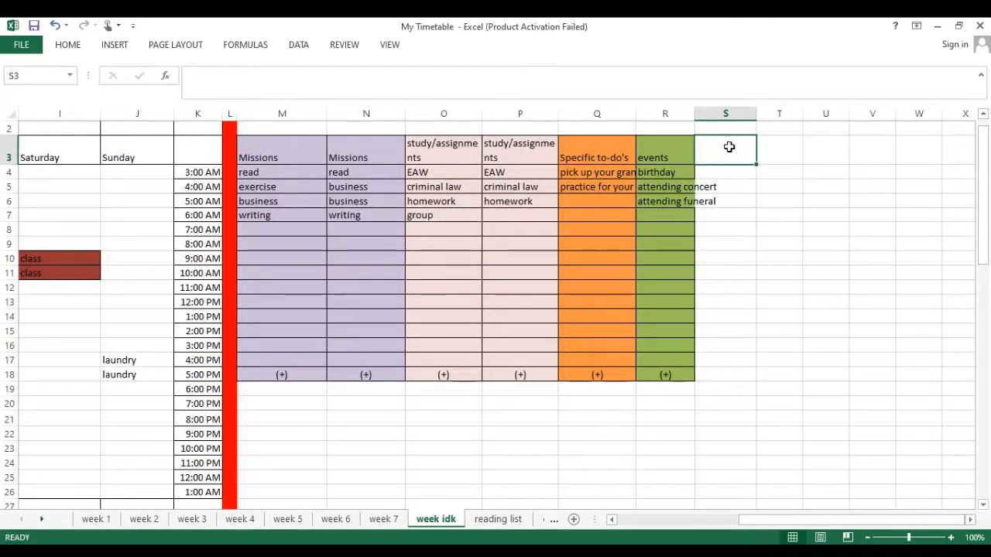
text(bu)
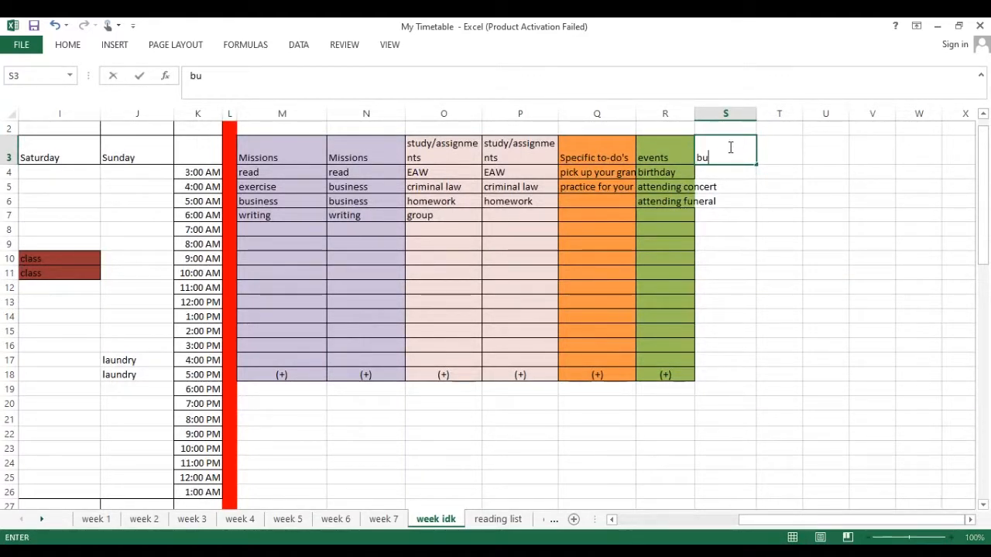
key(BackSpace)
key(BackSpace)
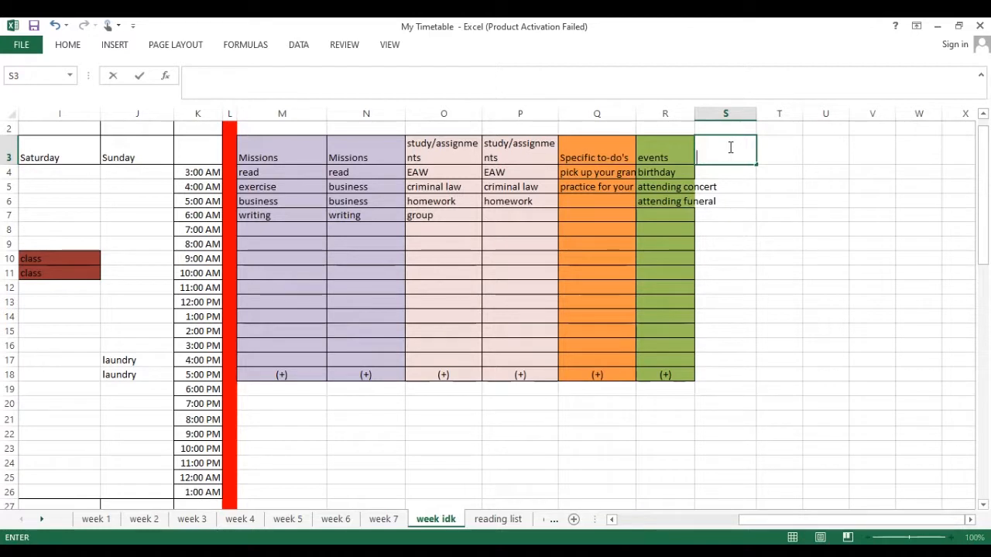
Enter "business" as a heading in cell S3, beside the events heading.
click(378, 201)
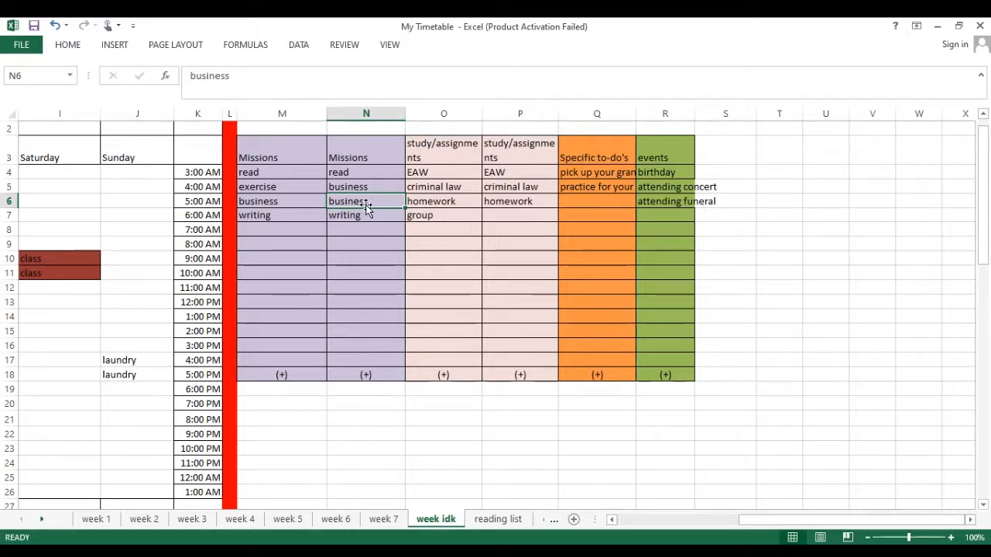
key(Right)
key(Up)
key(Up)
key(Right)
key(Right)
key(Left)
key(Left)
key(Left)
key(Left)
key(Right)
key(Right)
key(Right)
key(Right)
key(Right)
key(Right)
key(Up)
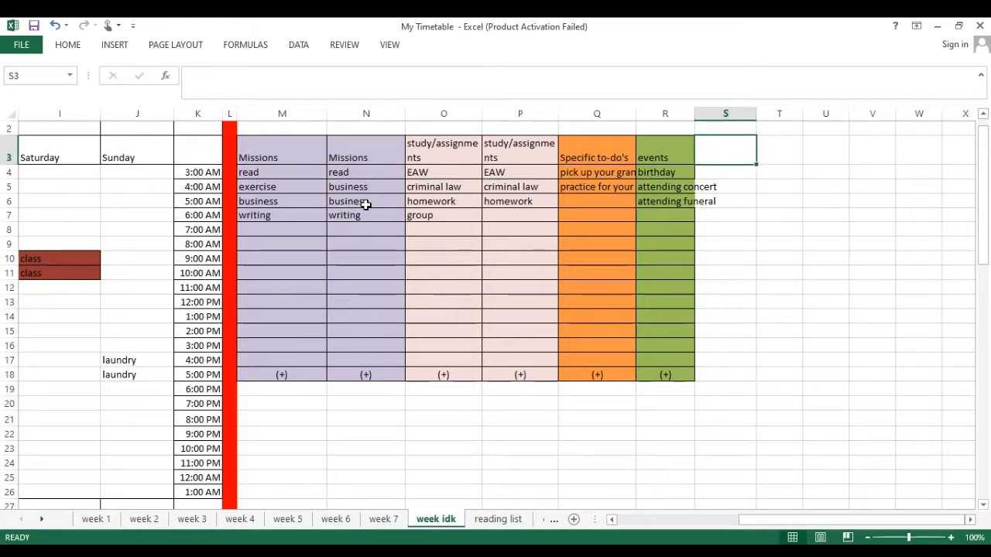
text(business)
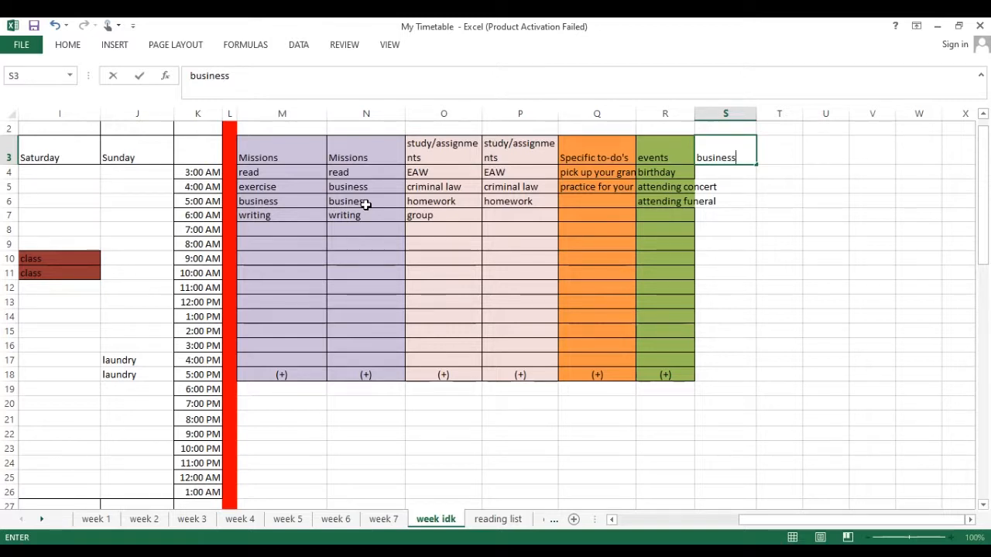
key(Return)
key(Down)
key(Down)
key(Down)
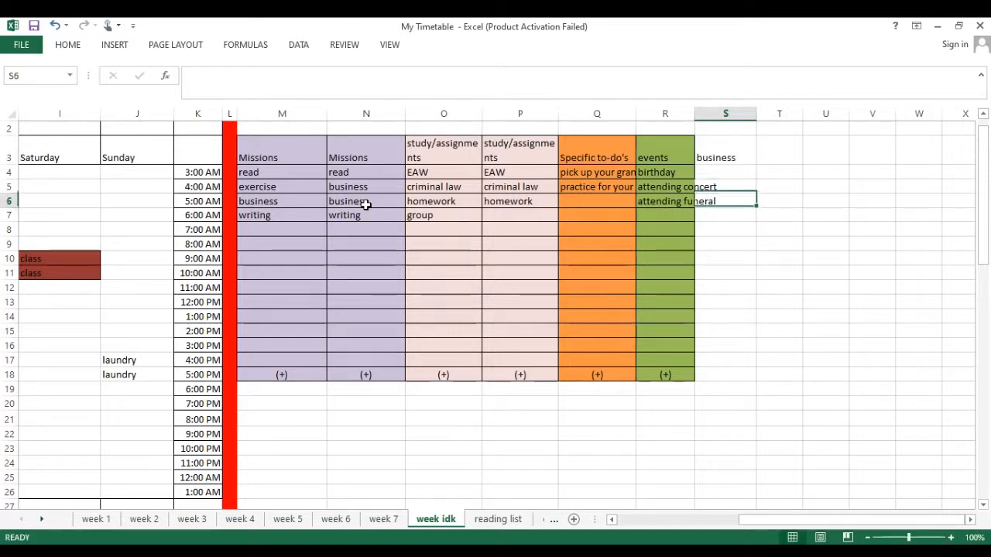
Delete the business heading from cell S3 beside events.
key(Up)
key(Up)
key(Up)
key(Down)
key(Down)
key(Down)
key(Down)
key(Down)
key(Down)
key(Down)
key(Down)
key(Up)
key(Up)
key(Up)
key(Up)
key(Up)
key(Up)
key(Up)
key(Up)
key(Up)
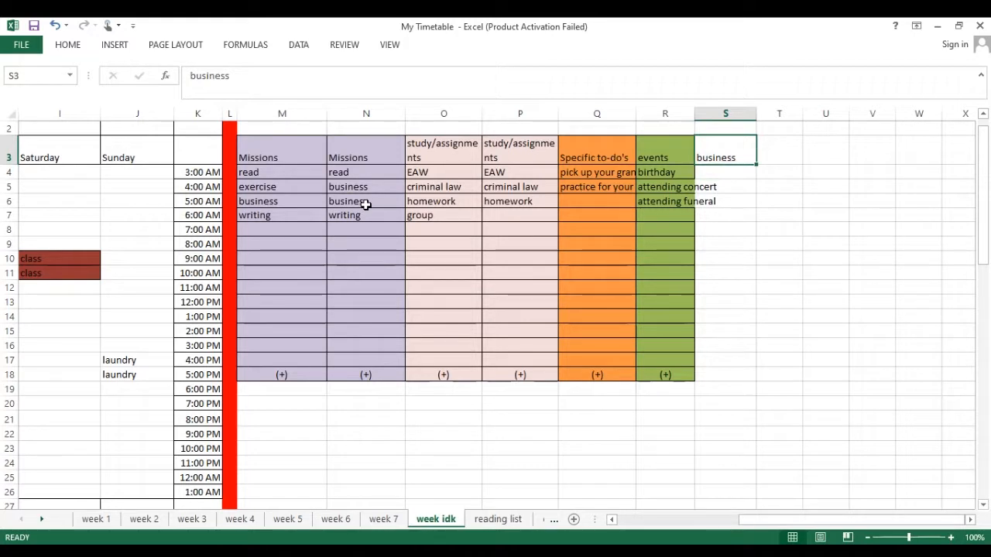
key(Delete)
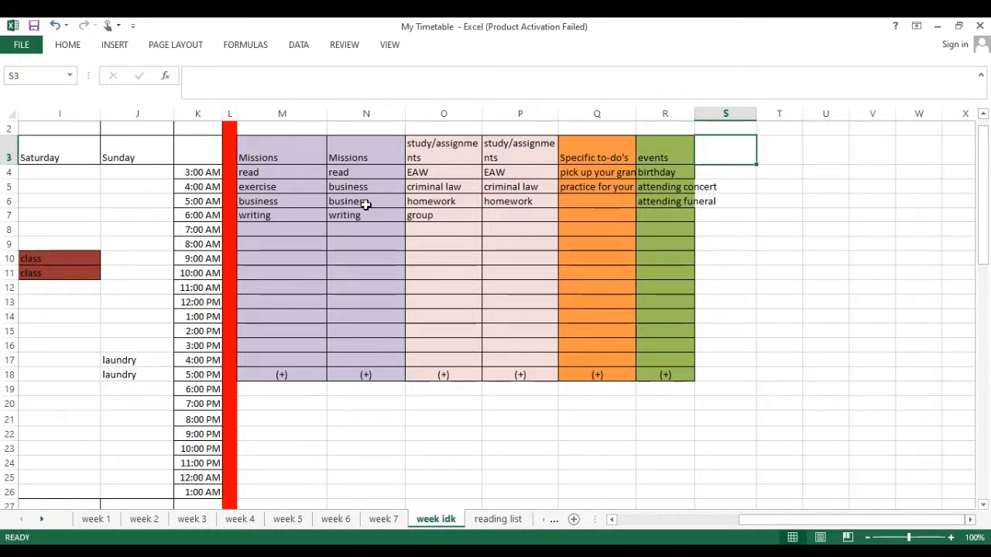
Look over the open slots in the Monday to Sunday timetable and the listed missions.
key(Down)
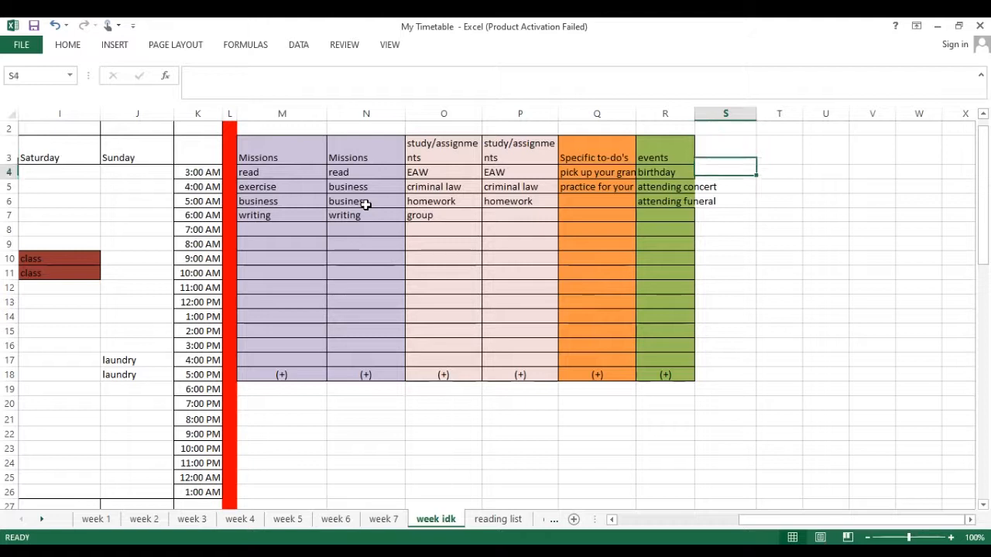
key(Left)
key(Left)
key(Left)
key(Left)
key(Left)
key(Left)
key(Left)
key(Left)
key(Left)
key(Left)
key(Left)
key(Left)
key(Left)
key(Left)
key(Left)
key(Left)
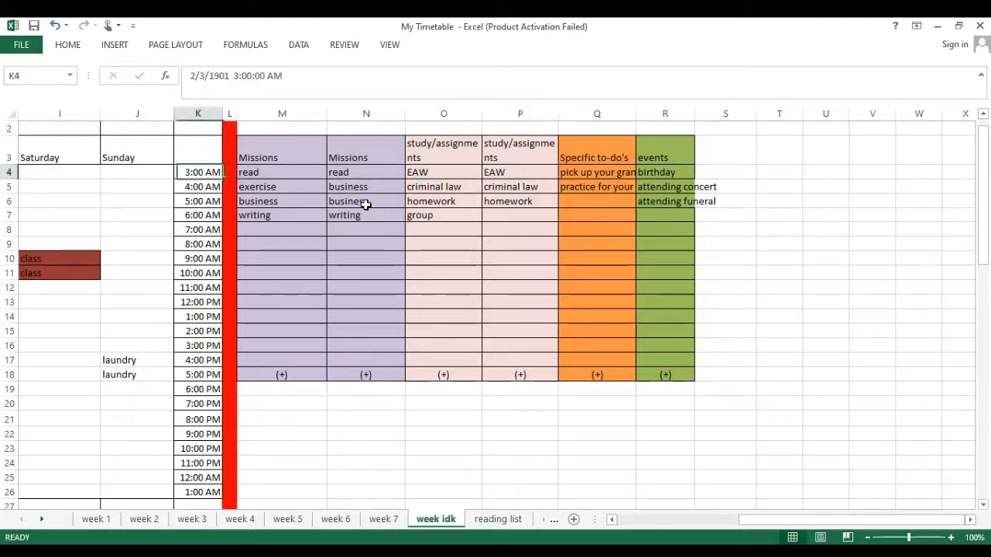
key(Right)
key(Right)
key(Right)
key(Right)
key(Right)
key(Right)
key(Right)
key(Right)
key(Right)
key(Right)
key(Right)
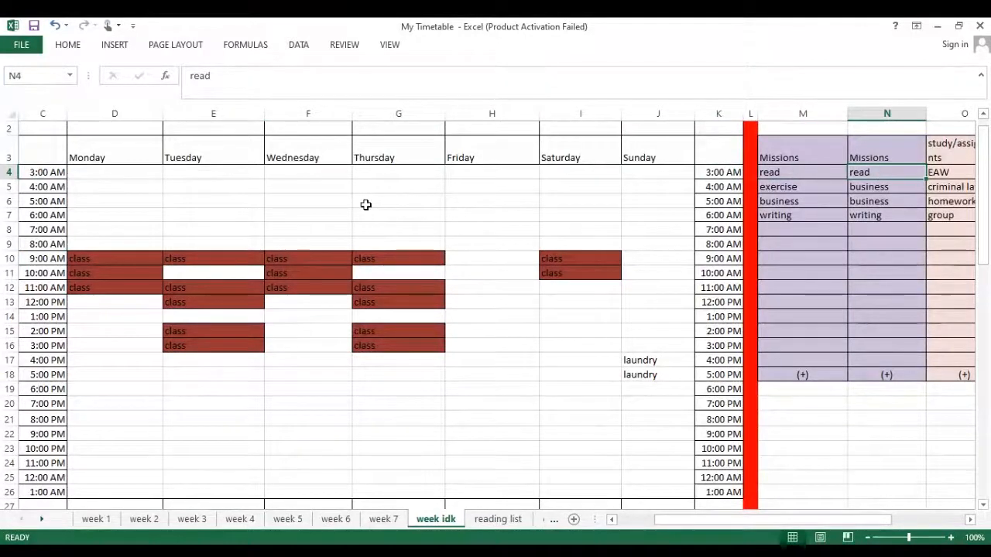
key(Right)
key(Right)
key(Right)
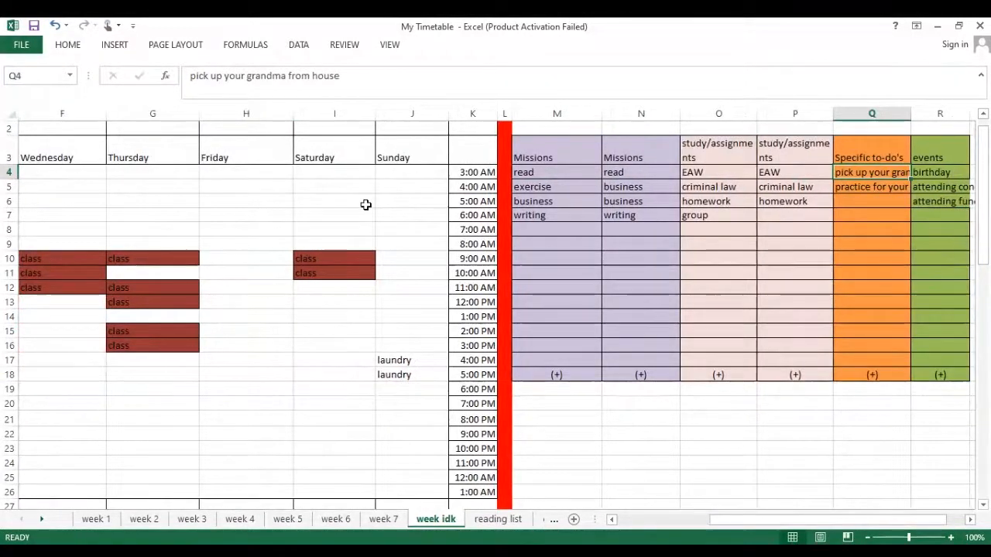
Copy the entries of both Missions columns, read through writing, into the Monday to Saturday timetable slots from 7:00 PM to 10:00 PM.
drag(540, 172, 642, 219)
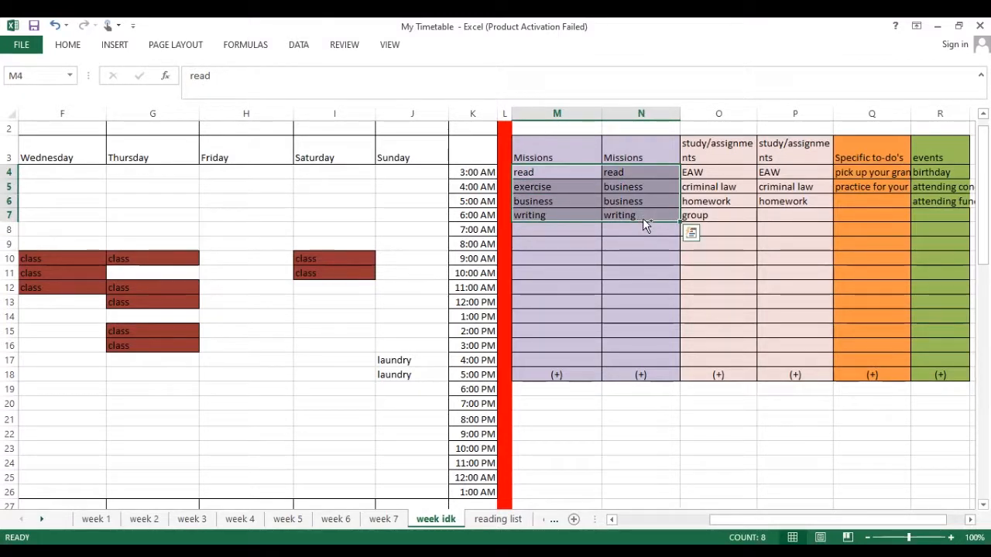
key(ctrl+c)
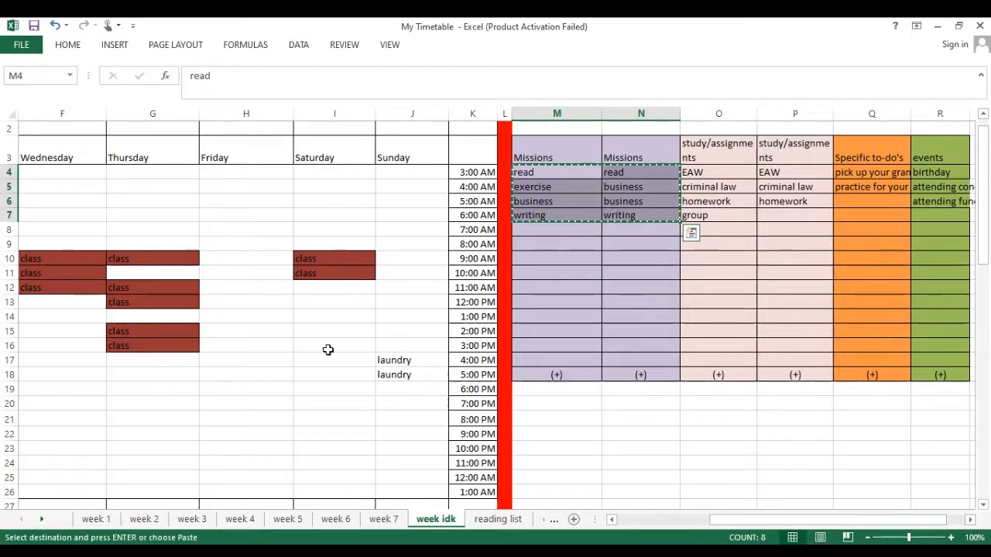
scroll(327, 347, left, 3)
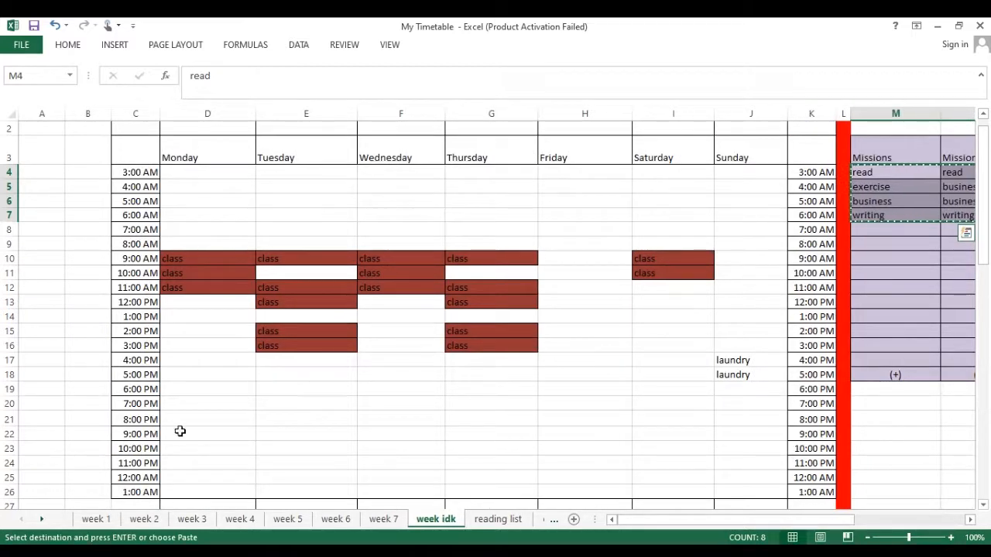
drag(178, 420, 450, 442)
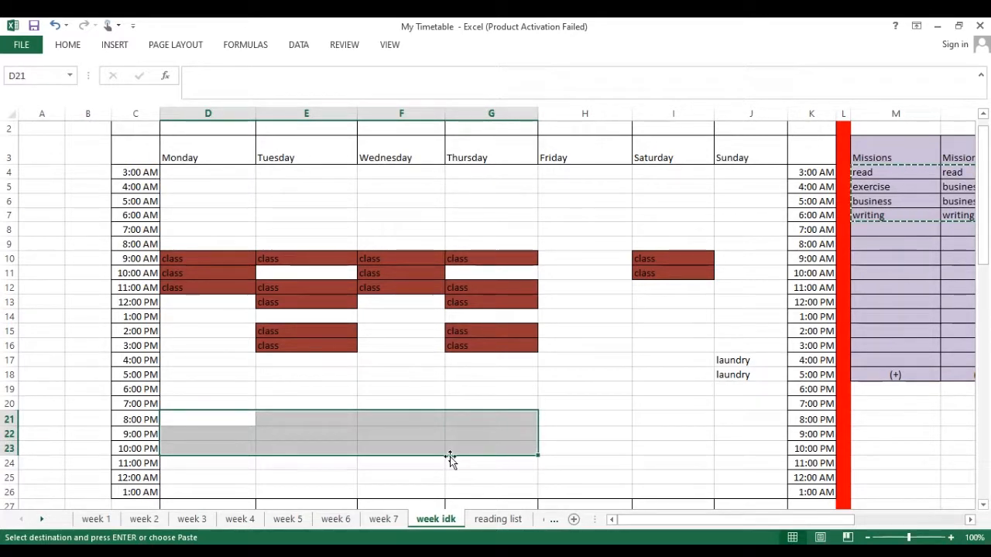
click(316, 360)
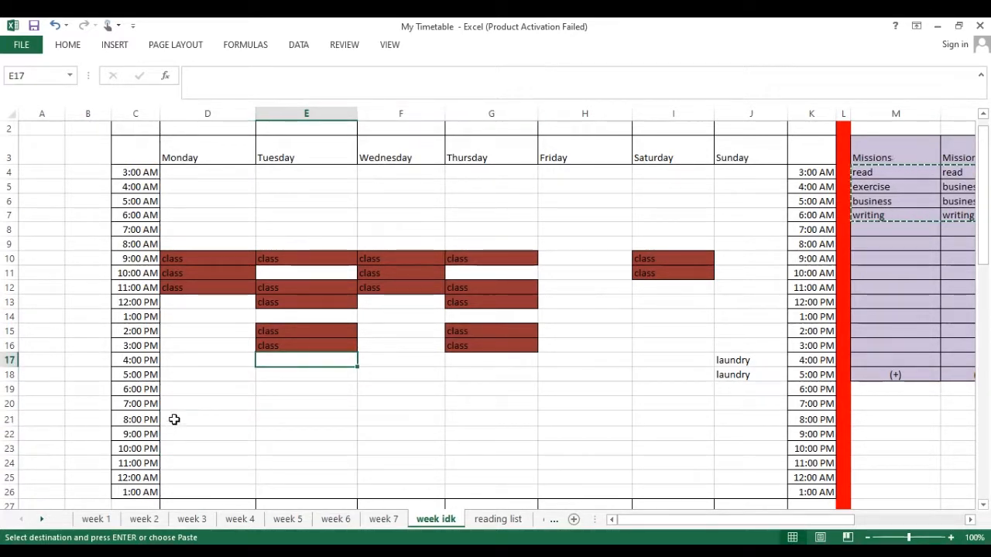
right_click(175, 419)
drag(168, 405, 671, 446)
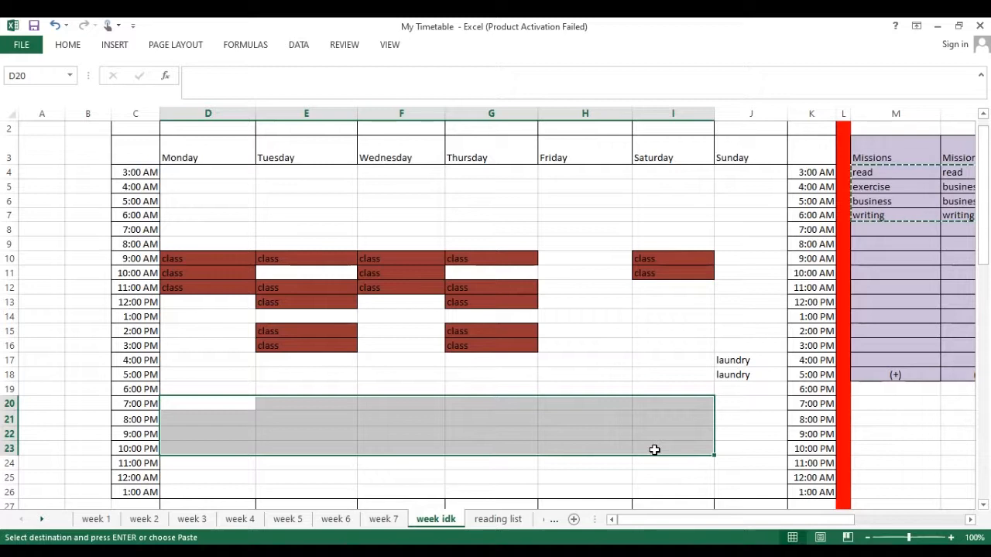
key(ctrl+v)
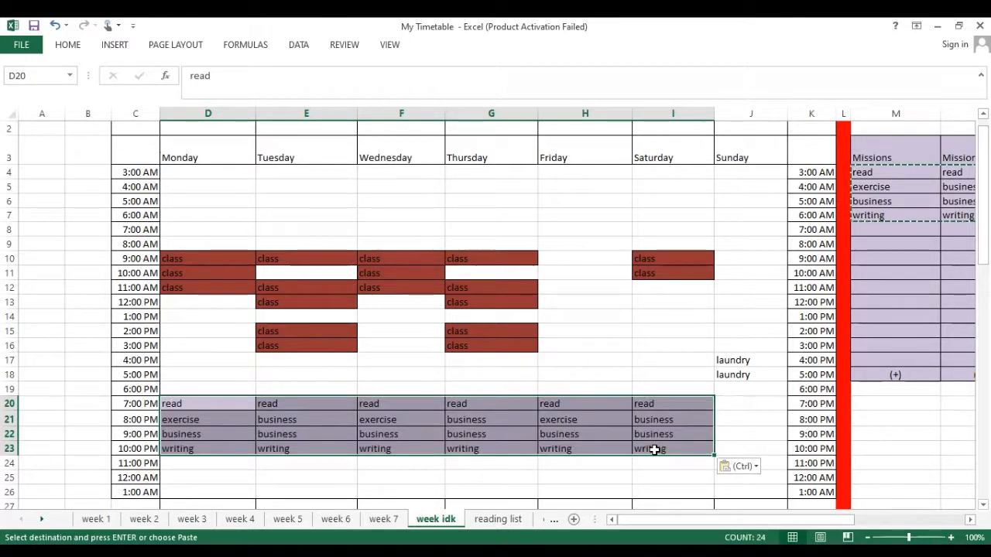
click(573, 355)
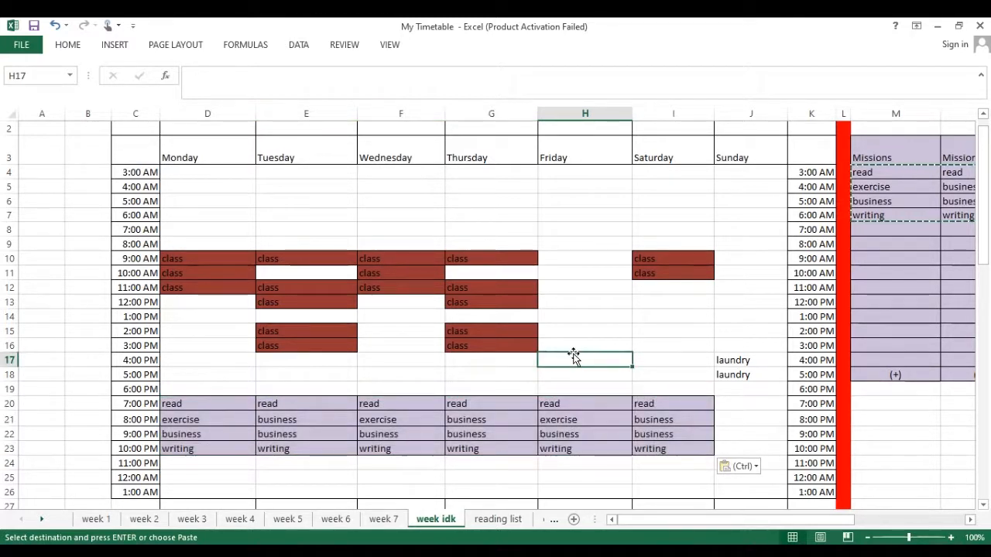
click(442, 390)
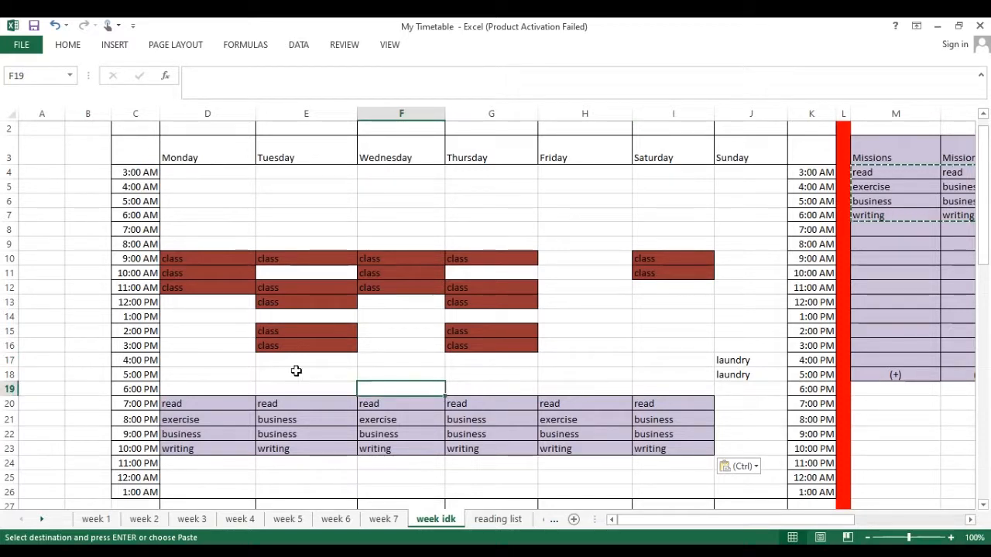
click(227, 402)
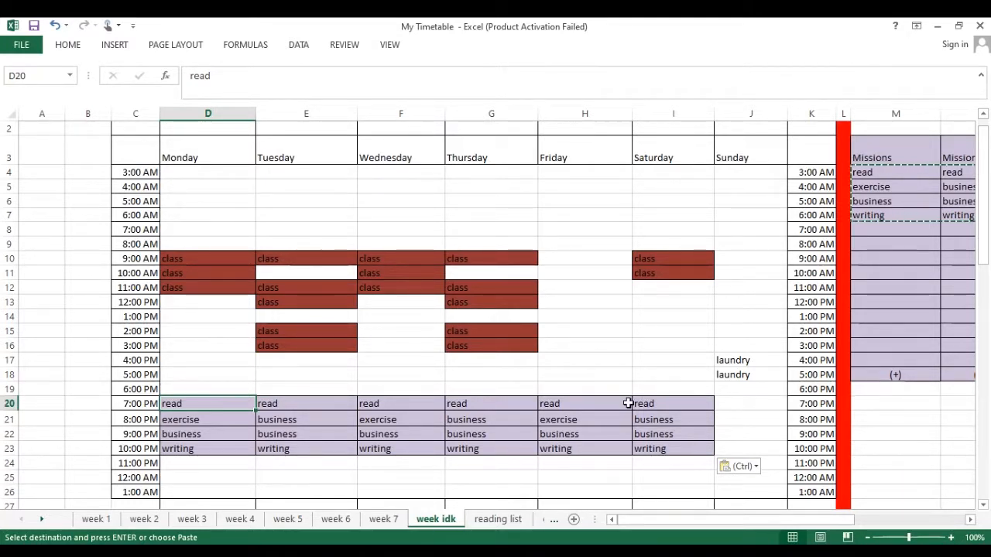
Look over the read, exercise, business and writing rows from Monday to Saturday, 7:00 PM to 10:00 PM, against the Missions list.
click(243, 414)
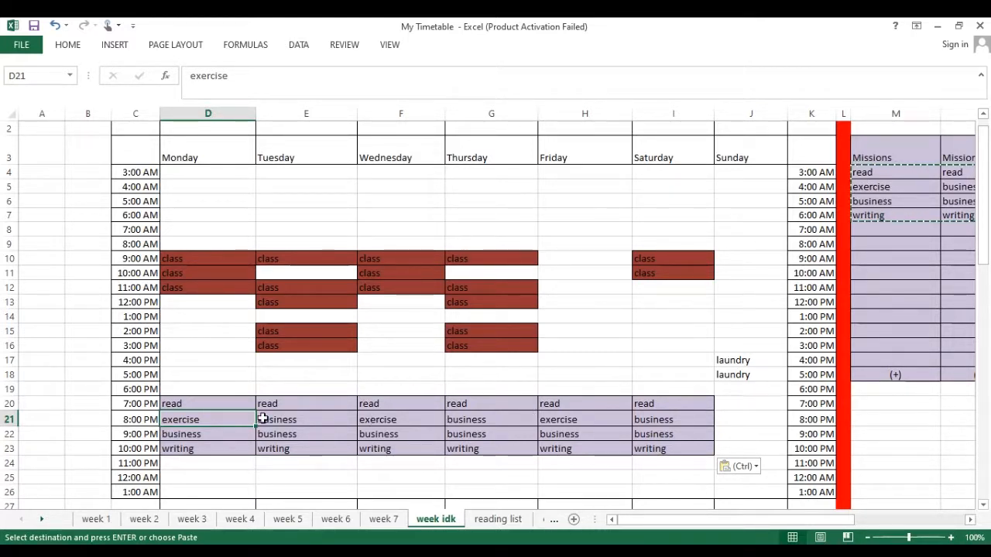
key(Right)
key(Right)
key(Right)
key(Right)
key(Right)
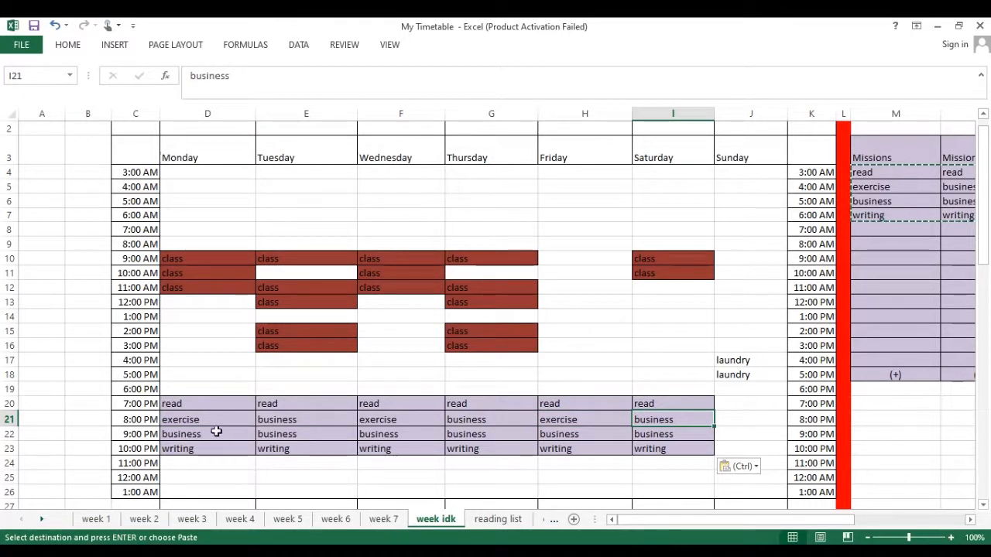
click(902, 199)
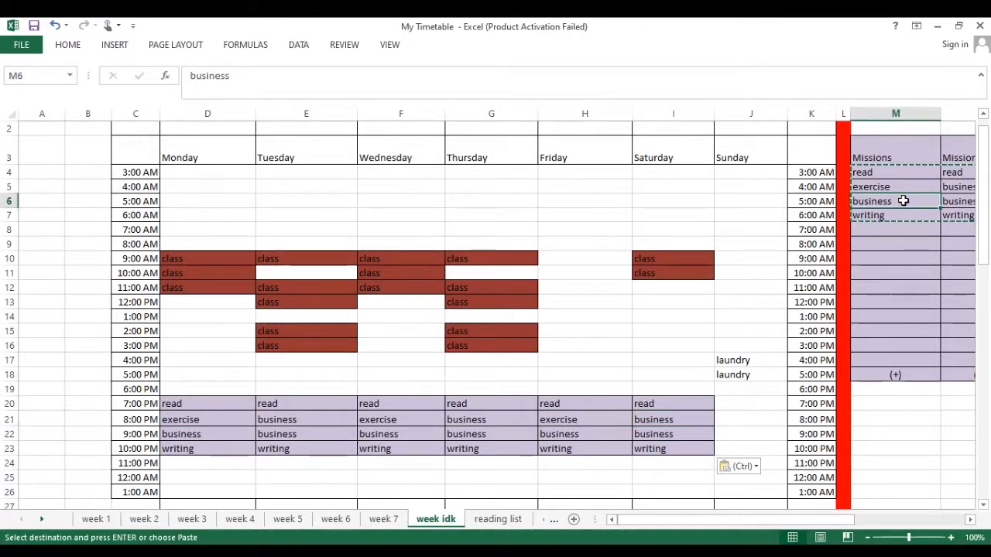
drag(200, 437, 397, 437)
drag(458, 436, 655, 436)
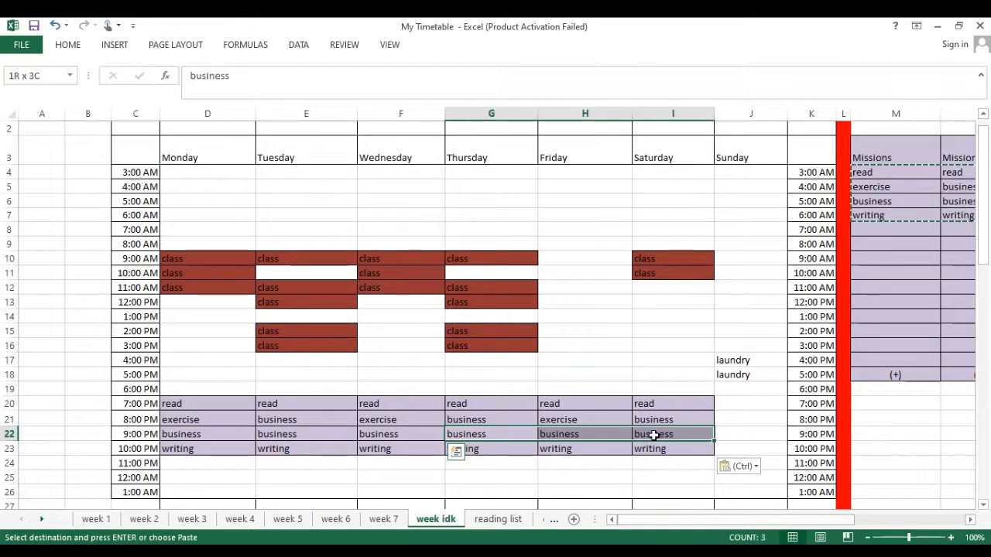
click(227, 449)
drag(227, 449, 546, 457)
click(611, 349)
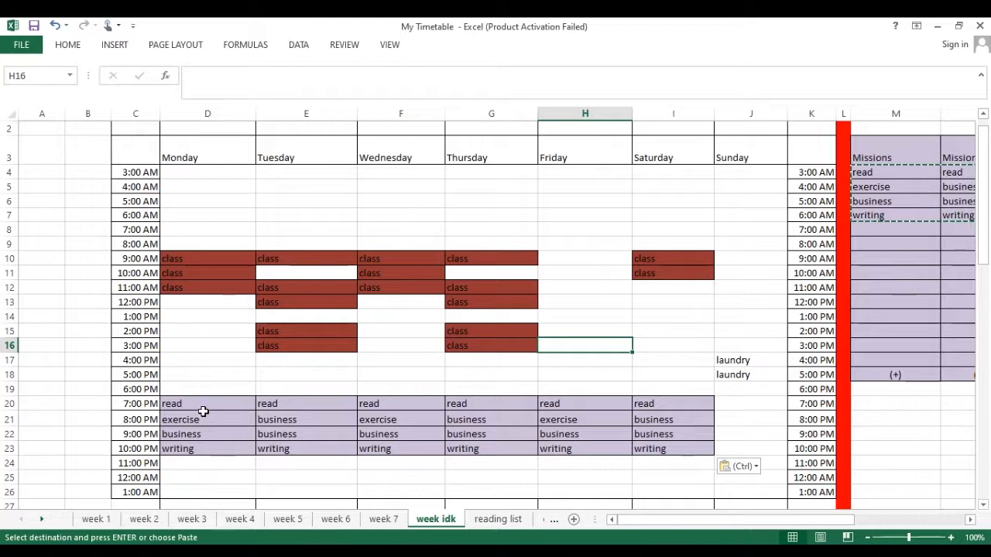
Move Monday's read and exercise to 6:00 and 7:00 AM, business to 12:00 PM and writing to 5:00 PM.
drag(197, 402, 207, 226)
click(191, 249)
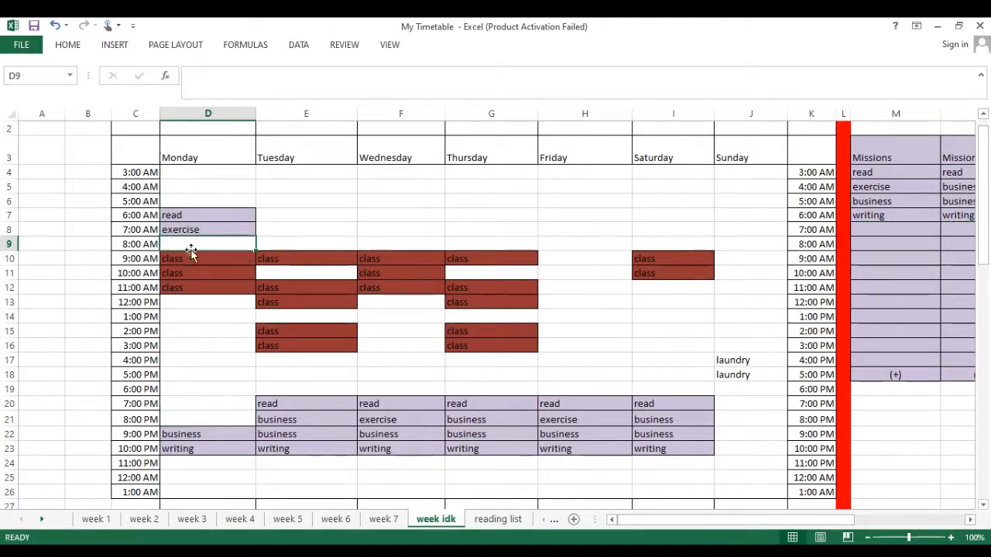
click(203, 437)
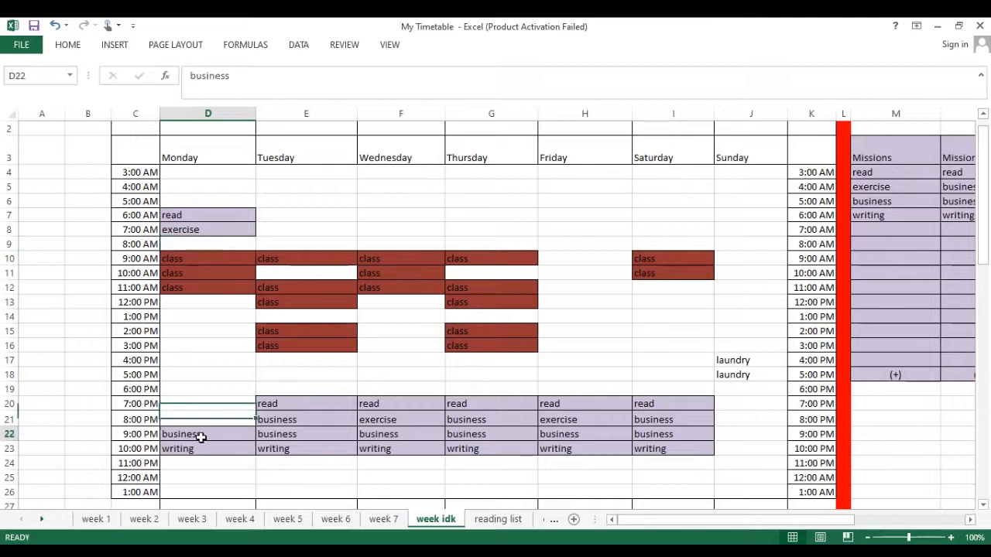
drag(201, 442, 206, 302)
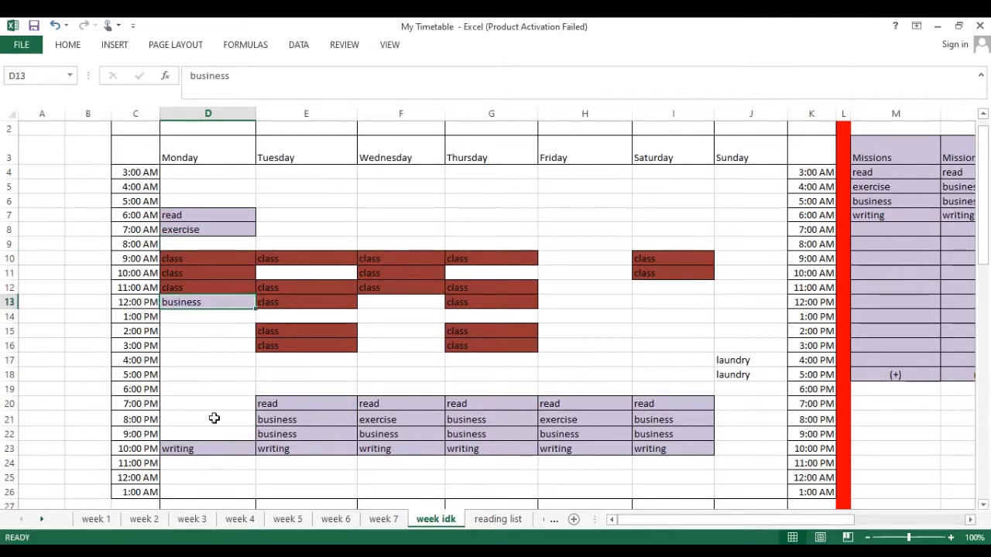
click(209, 442)
drag(208, 442, 205, 371)
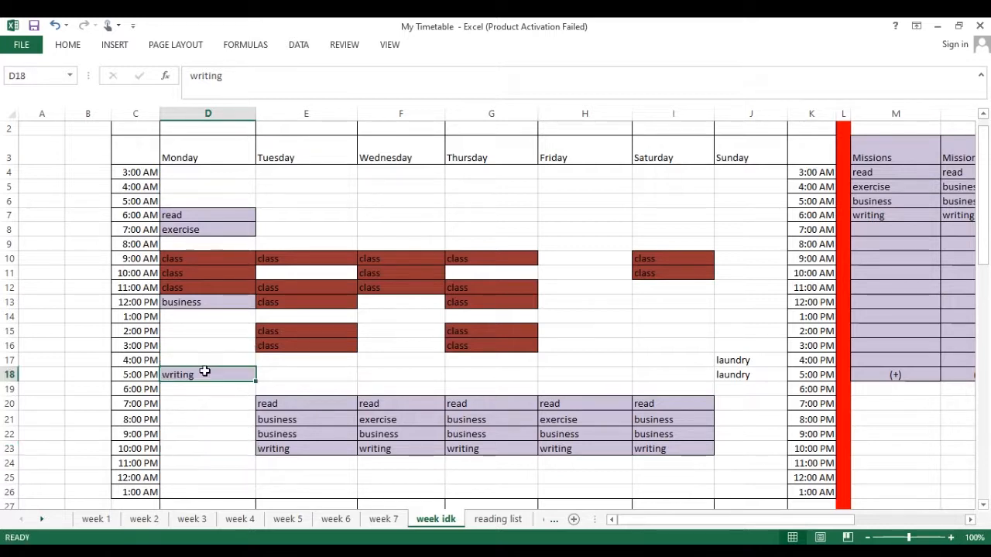
Move Tuesday's two evening business entries to Tuesday 6:00 AM and 7:00 AM.
click(314, 383)
drag(316, 400, 313, 447)
click(311, 410)
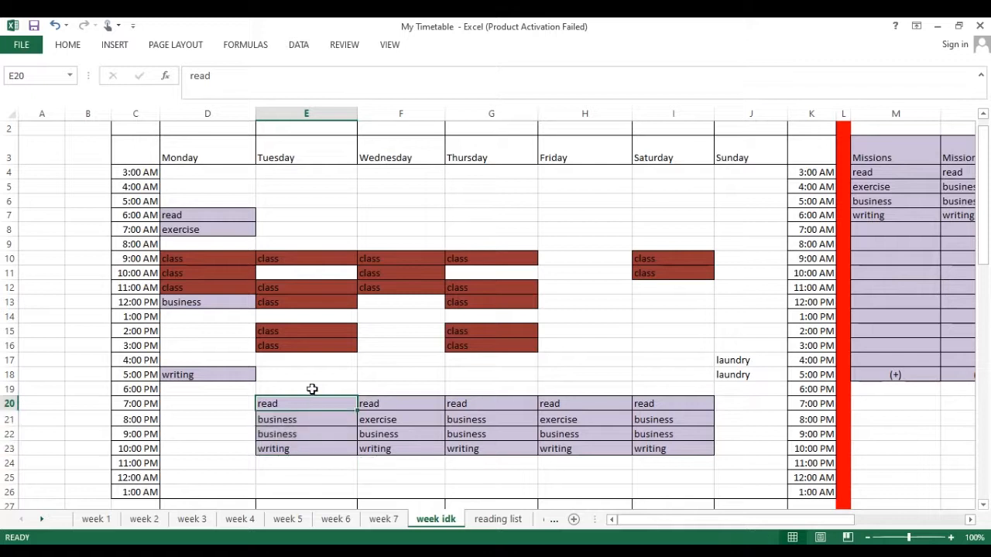
click(311, 428)
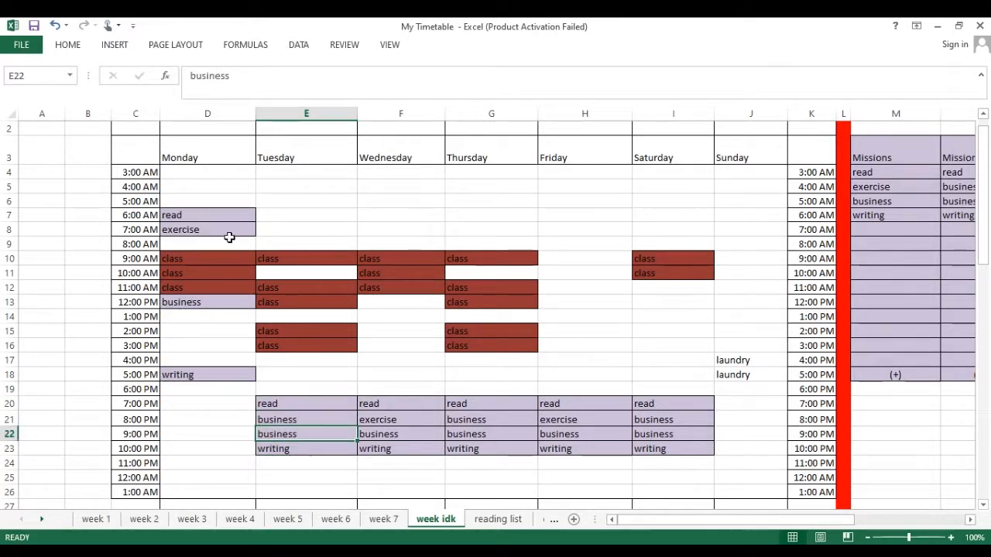
double_click(310, 419)
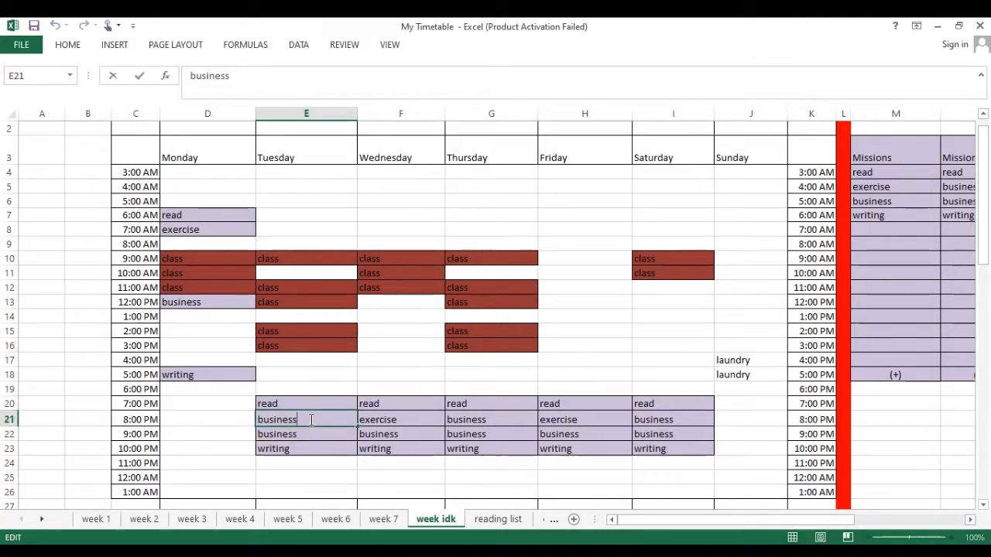
click(219, 422)
drag(285, 422, 302, 228)
click(377, 331)
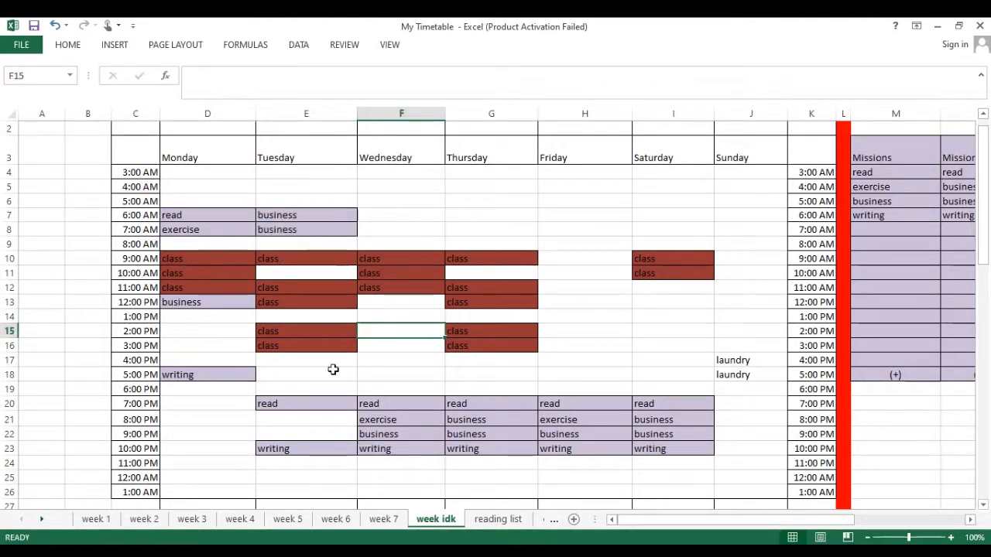
Move Wednesday's 9:00 PM business to Tuesday 10:00 AM and Thursday's 8:00 PM business to Tuesday 5:00 PM.
click(410, 406)
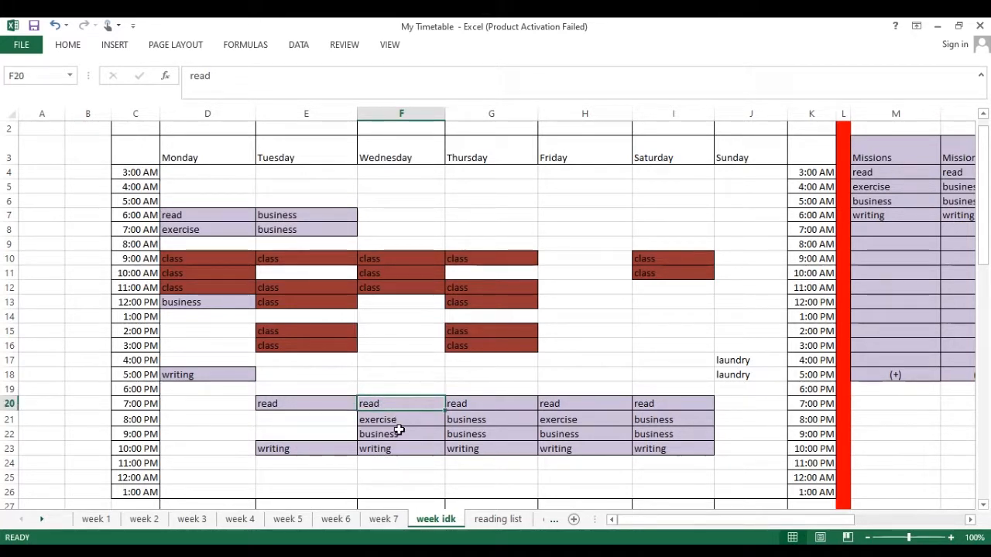
click(399, 430)
drag(400, 441, 307, 270)
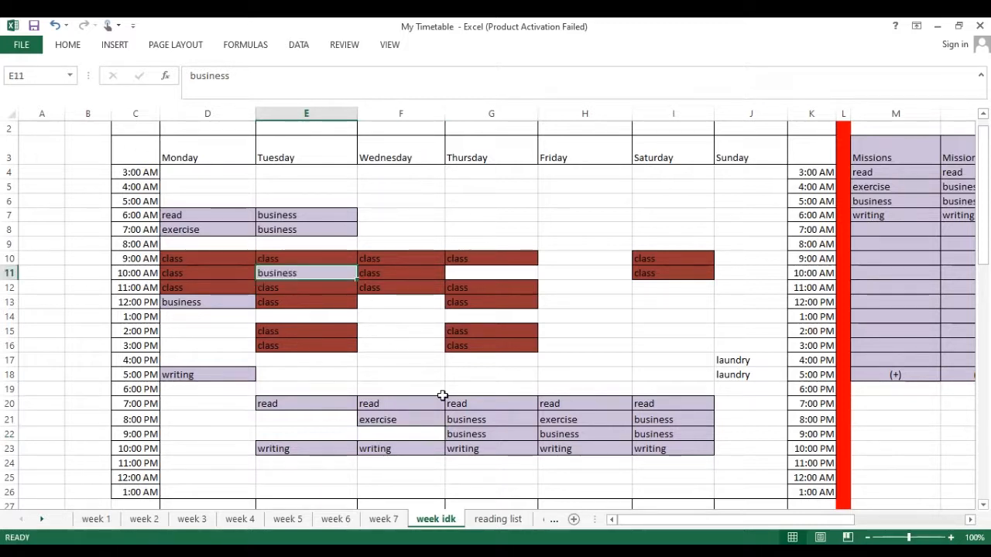
click(466, 424)
drag(467, 426, 334, 371)
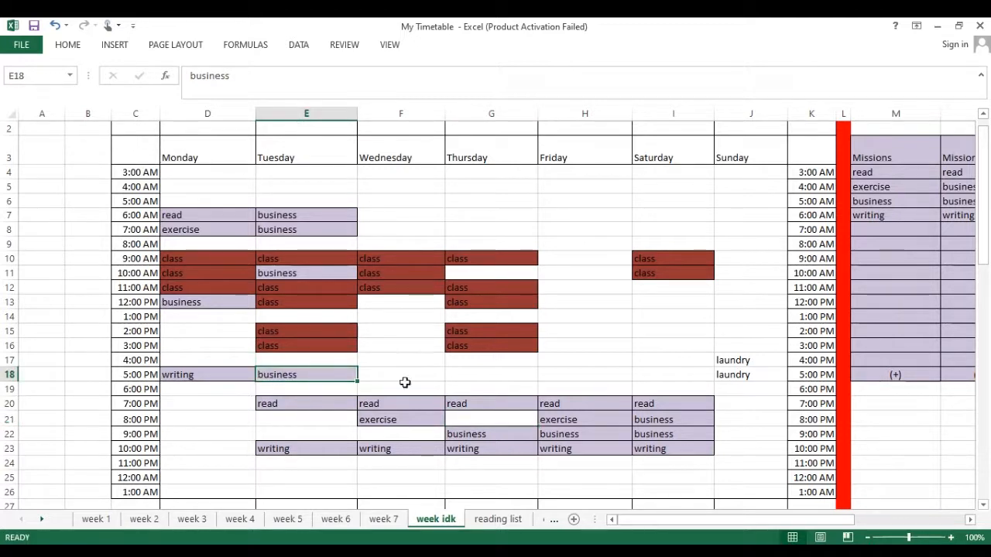
Move Wednesday's read and exercise to 6:00 and 7:00 AM, and Friday's read, exercise and business to Wednesday 2:00 to 4:00 PM.
click(397, 405)
drag(397, 410, 391, 215)
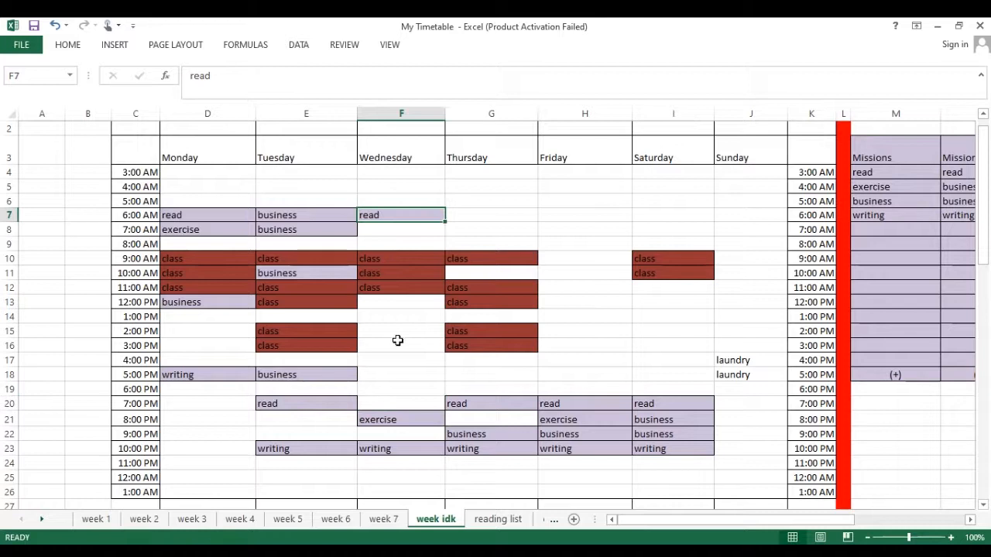
click(387, 418)
drag(387, 409, 389, 229)
drag(561, 401, 401, 366)
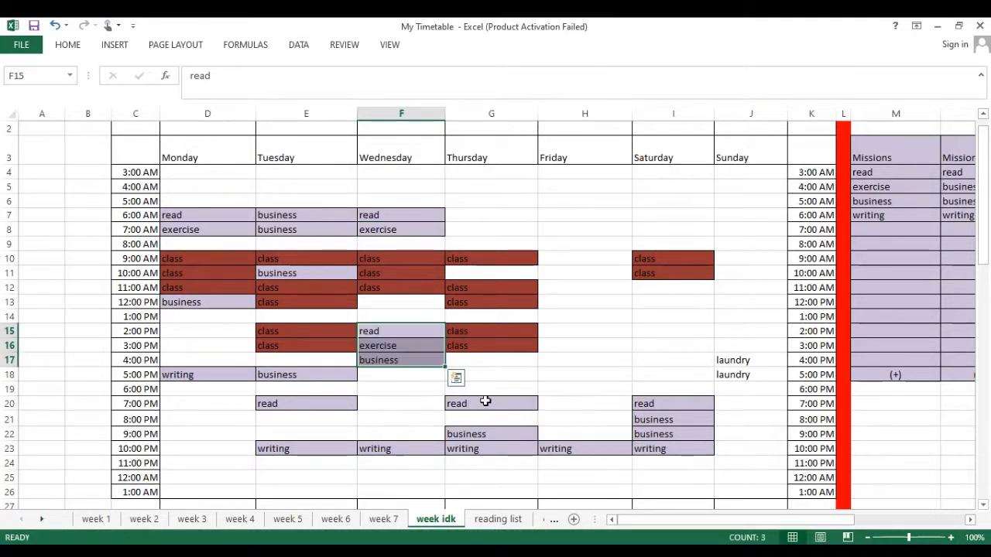
Move Thursday's evening read to Wednesday 5:00 PM and Tuesday's evening read to Thursday 4:00 PM.
click(485, 401)
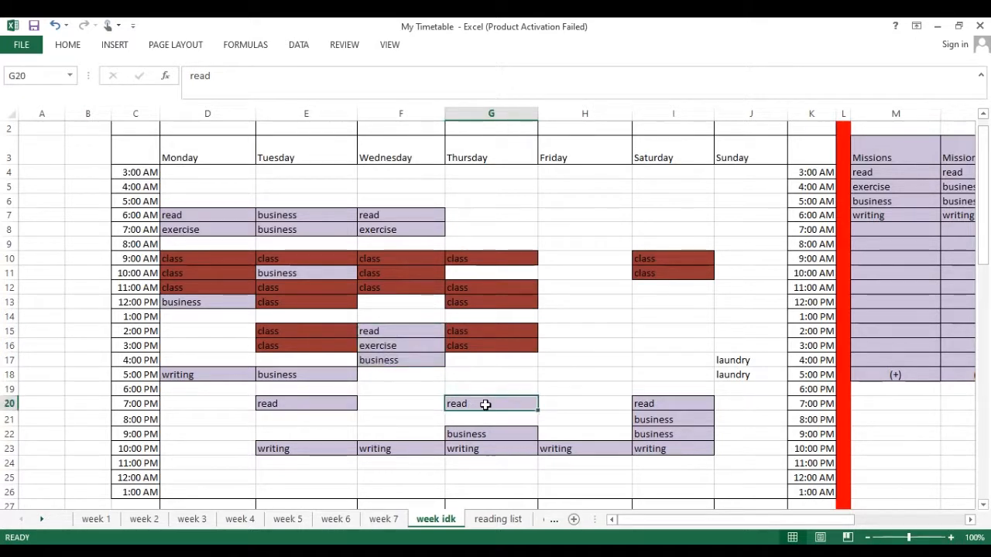
drag(486, 414, 402, 377)
click(313, 409)
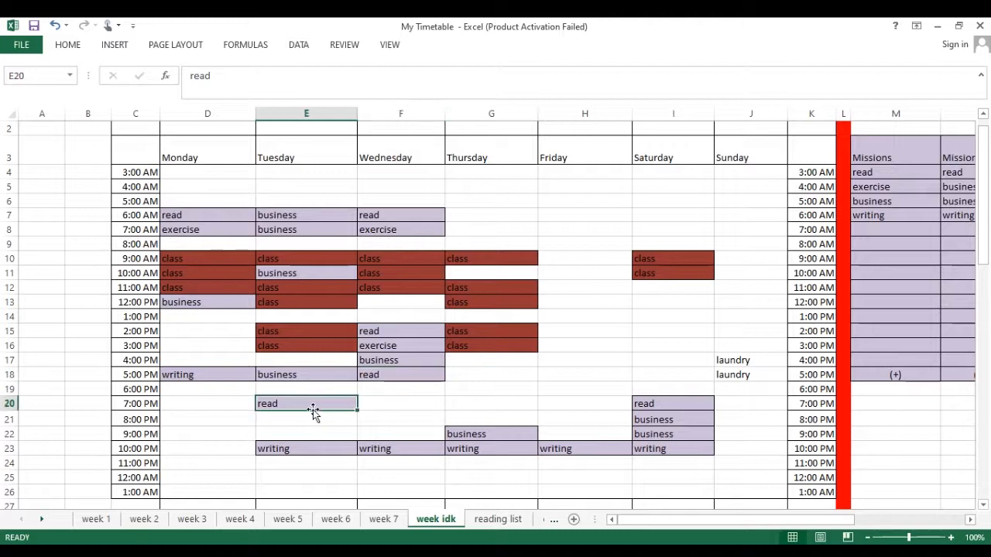
drag(313, 410, 498, 368)
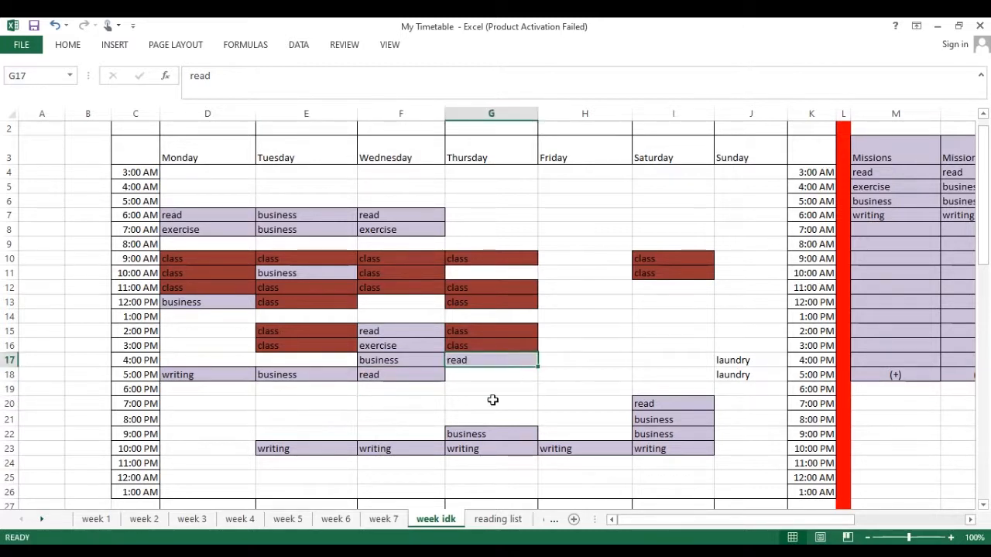
Move Thursday's 9:00 PM business to Tuesday 4:00 PM and Tuesday's 10:00 PM writing to Thursday 5:00 PM.
click(478, 433)
drag(478, 439, 333, 367)
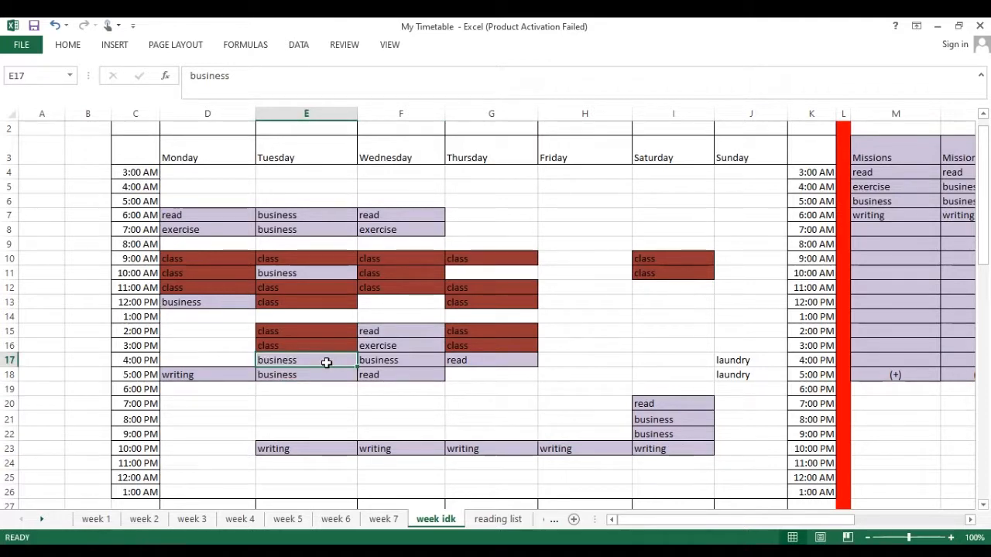
click(323, 453)
drag(323, 457, 504, 380)
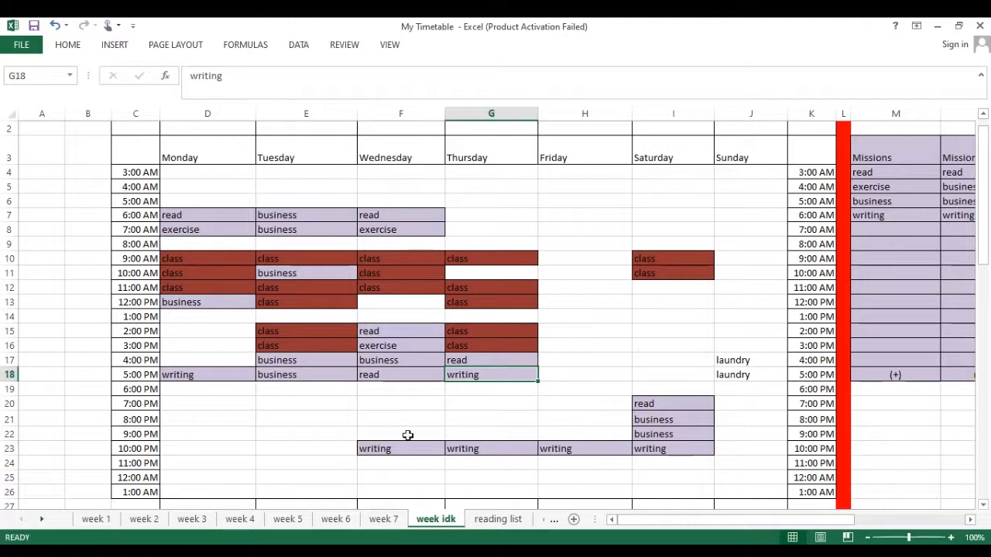
Move Wednesday's 10:00 PM writing to Thursday 6:00 AM and Saturday's read to Thursday 7:00 AM.
click(403, 446)
drag(402, 453, 486, 217)
click(649, 404)
drag(651, 410, 512, 215)
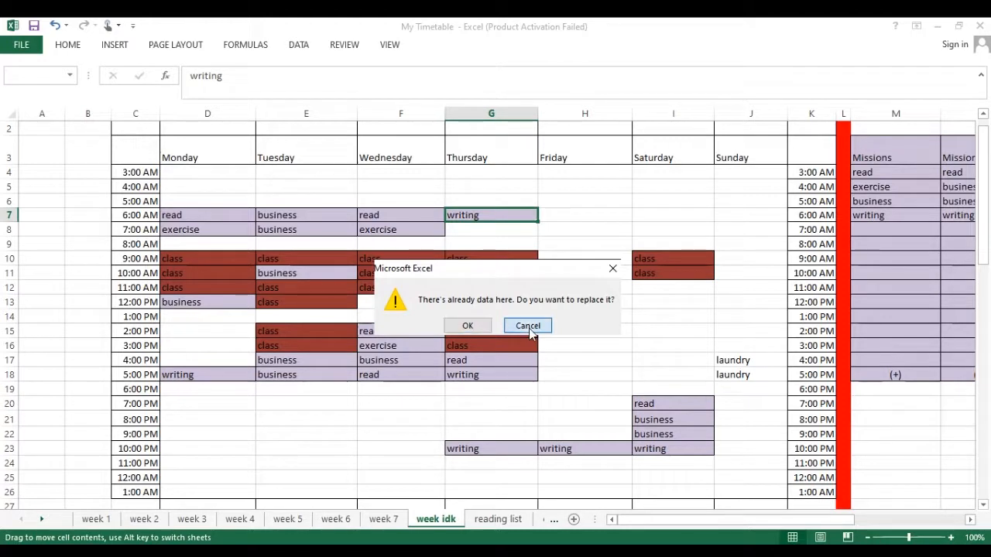
click(528, 325)
drag(649, 411, 510, 231)
Move Saturday's two business entries and writing to Friday 6:00 to 8:00 AM, and the remaining Friday and Thursday writing to Friday 9:00 and 10:00 AM.
drag(675, 415, 578, 240)
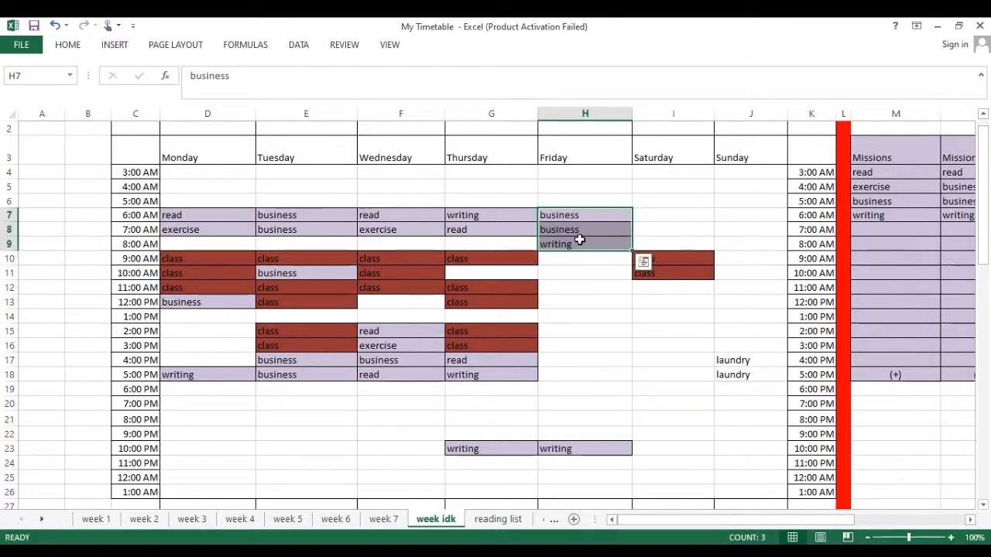
click(503, 442)
drag(505, 441, 591, 268)
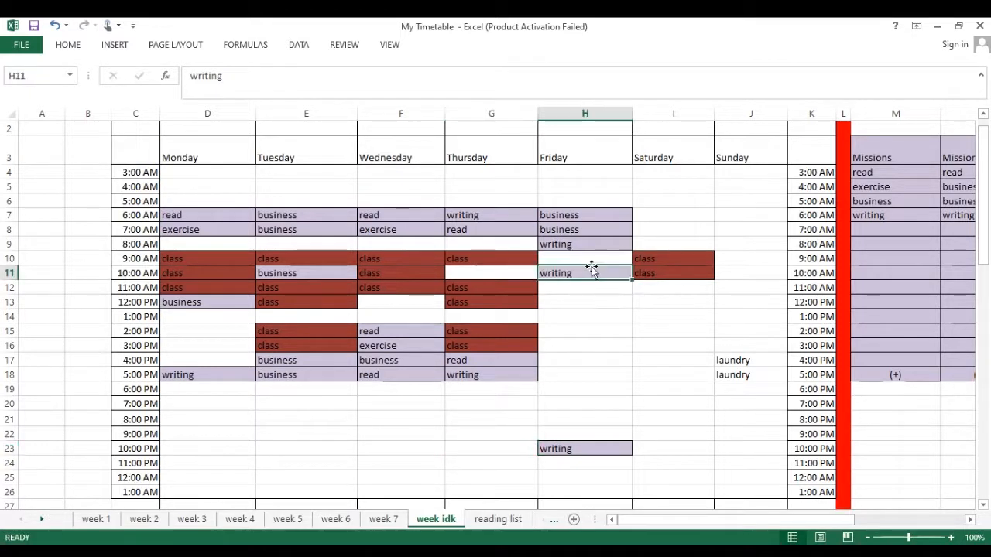
click(569, 438)
click(569, 447)
drag(570, 442, 569, 255)
Copy the entries of both study/assignments columns, the specific to-do's and the events into the Monday to Thursday slots starting at 9:00 PM.
scroll(566, 309, right, 5)
scroll(566, 309, left, 1)
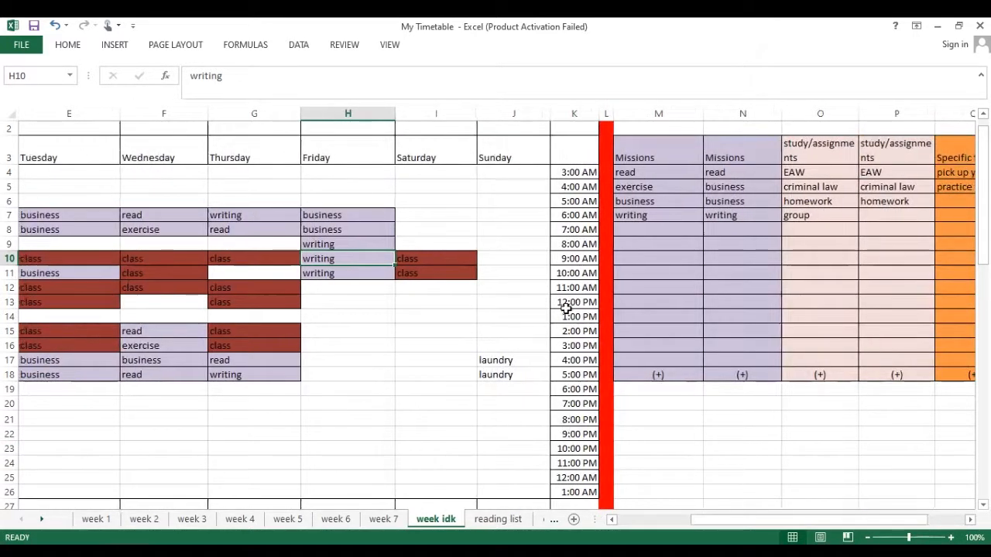
scroll(566, 308, right, 5)
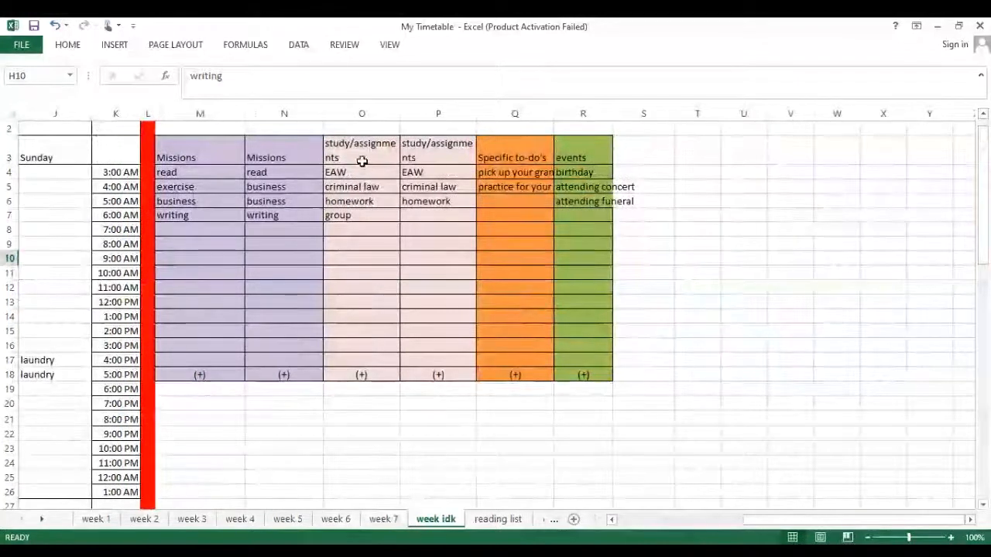
drag(364, 172, 588, 215)
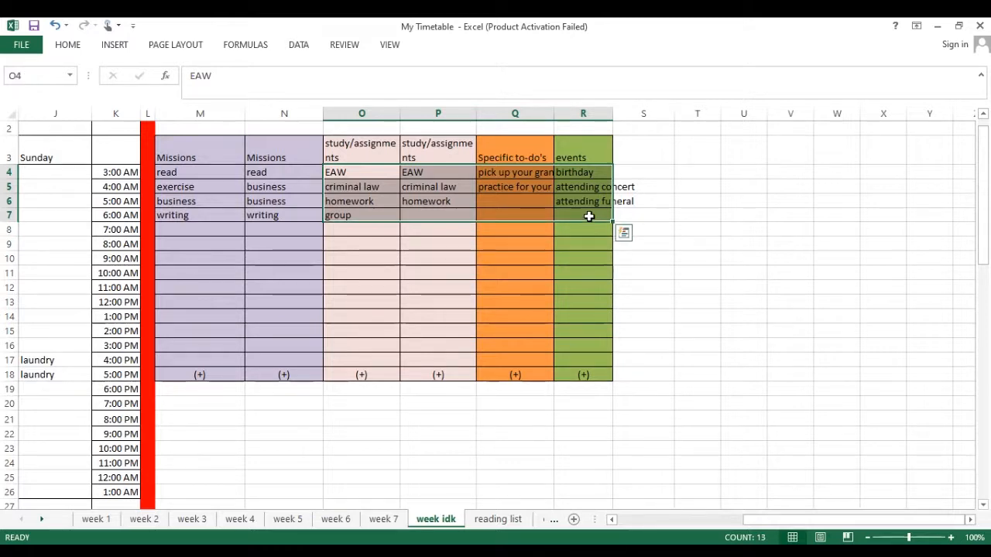
key(ctrl+c)
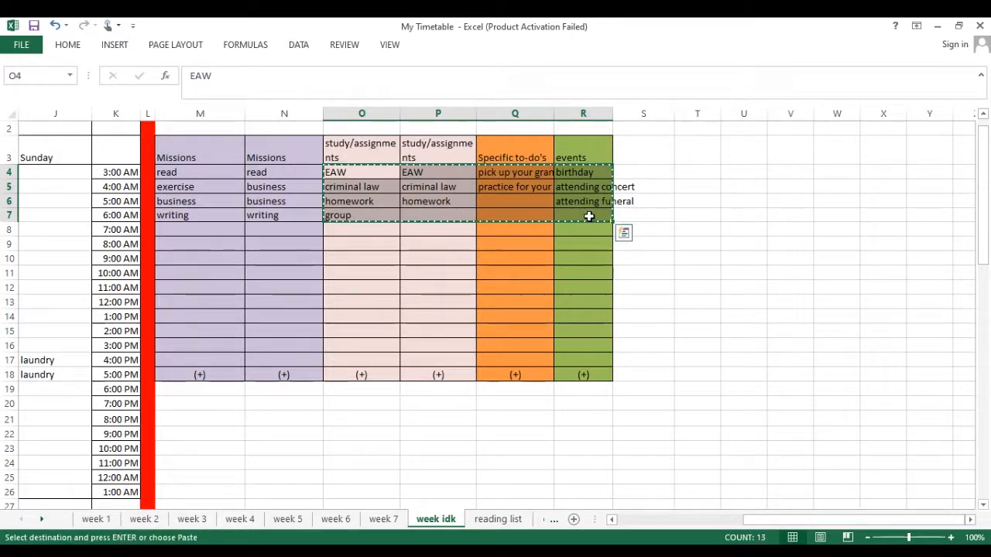
scroll(356, 354, left, 3)
click(197, 433)
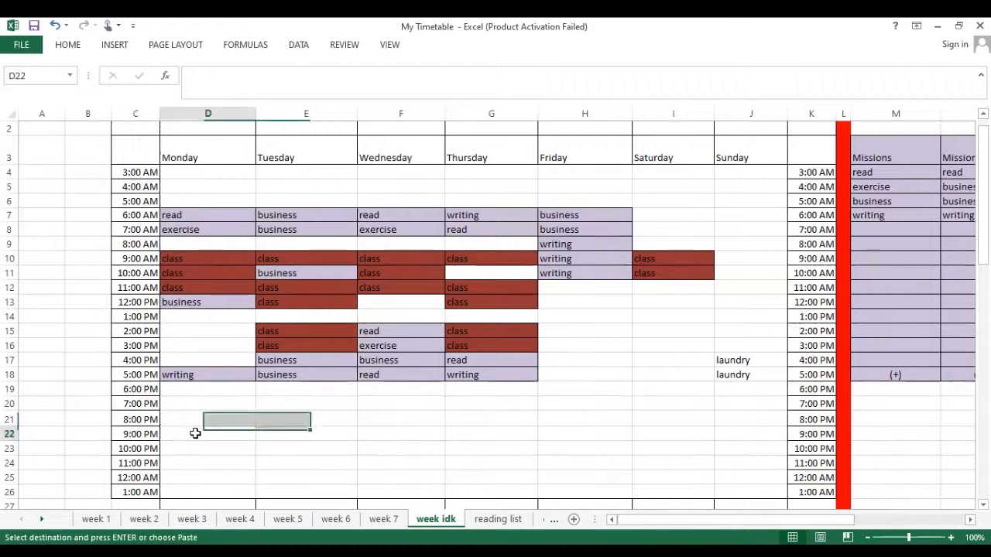
key(ctrl+v)
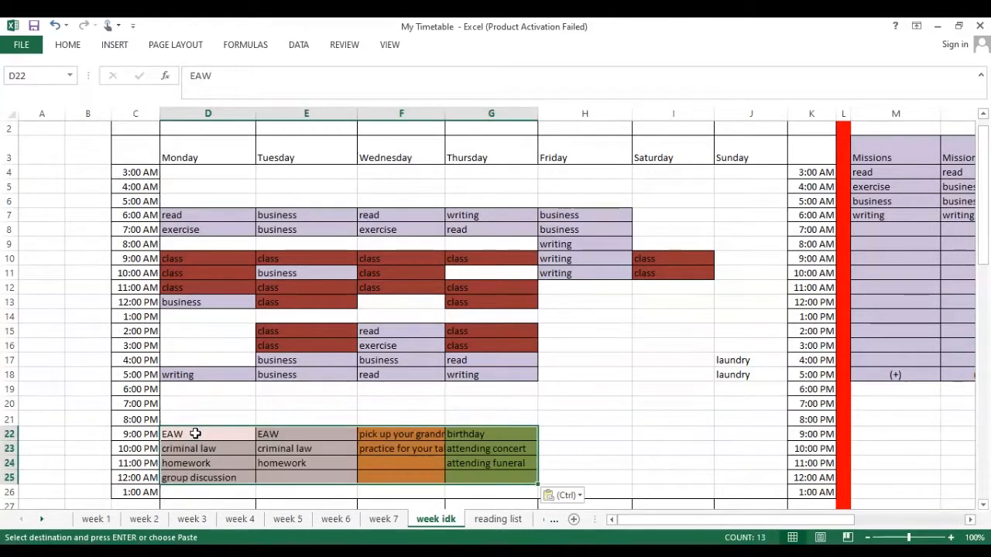
Move the birthday event to Monday 2:00 PM and attending concert to Wednesday 12:00 PM.
click(252, 402)
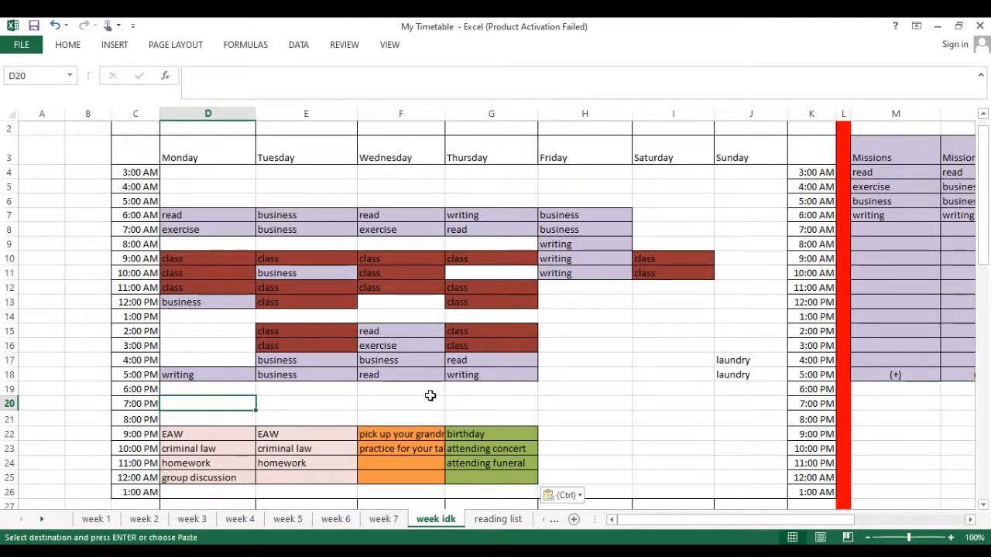
click(361, 438)
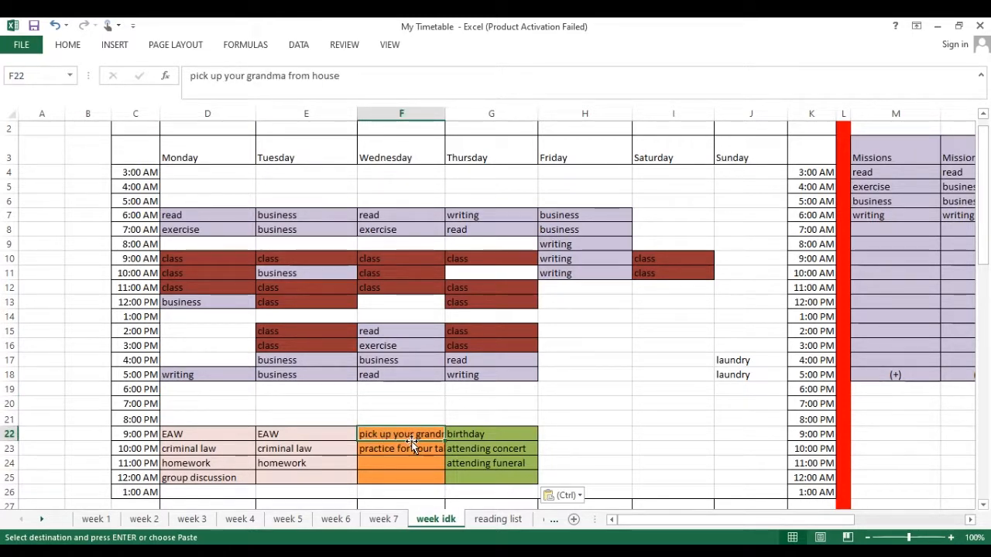
click(484, 435)
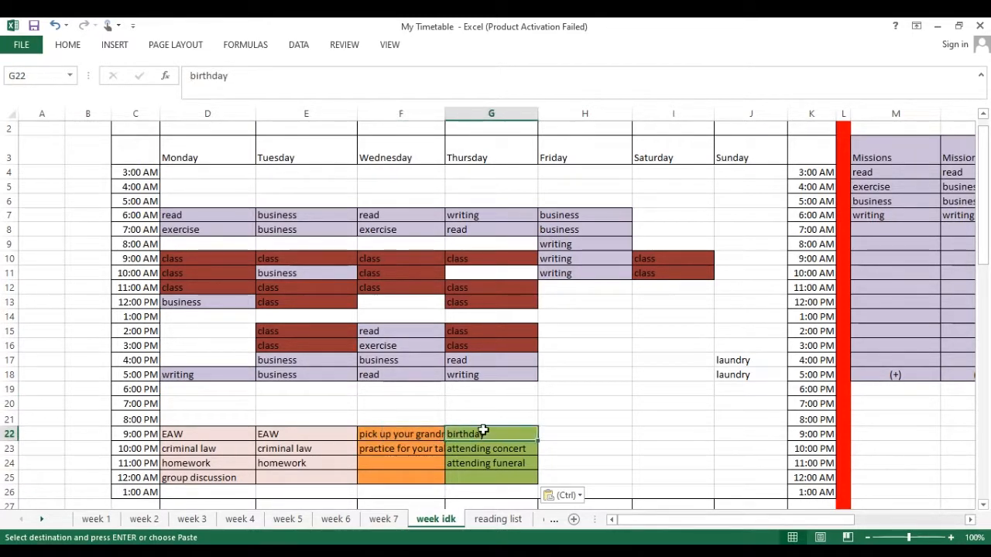
drag(483, 427, 225, 334)
click(510, 449)
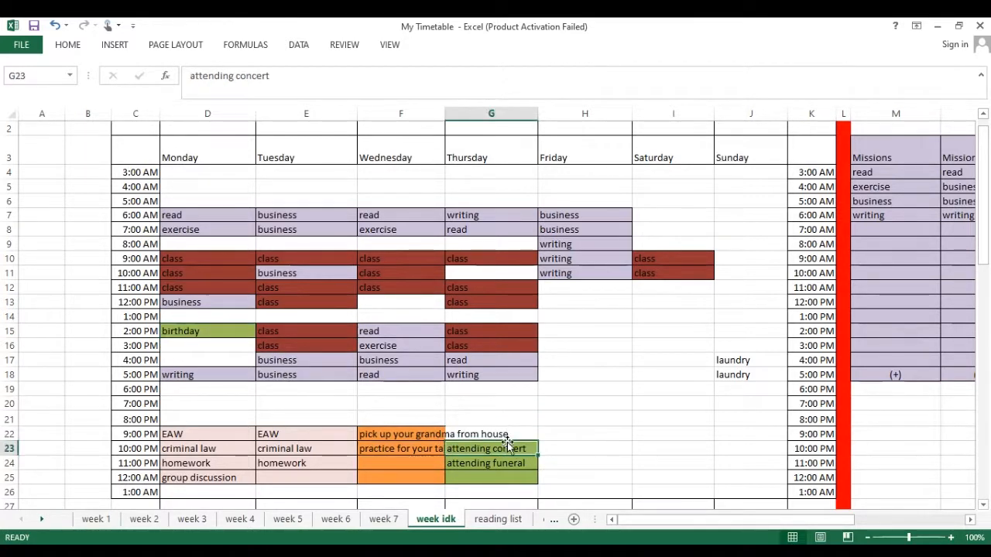
drag(507, 442, 408, 304)
Move attending funeral to Friday 7:00 AM, shifting the business entry from that slot to Friday 11:00 AM.
click(510, 463)
drag(509, 469, 608, 312)
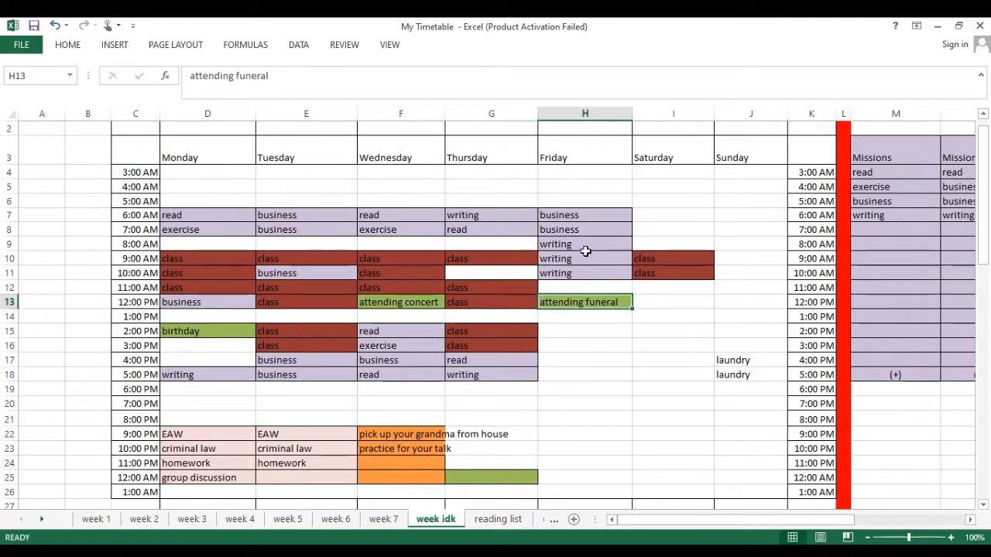
click(586, 254)
click(580, 230)
mouse_move(581, 238)
mouse_down()
mouse_move(579, 287)
mouse_move(578, 236)
mouse_up()
click(580, 302)
click(651, 308)
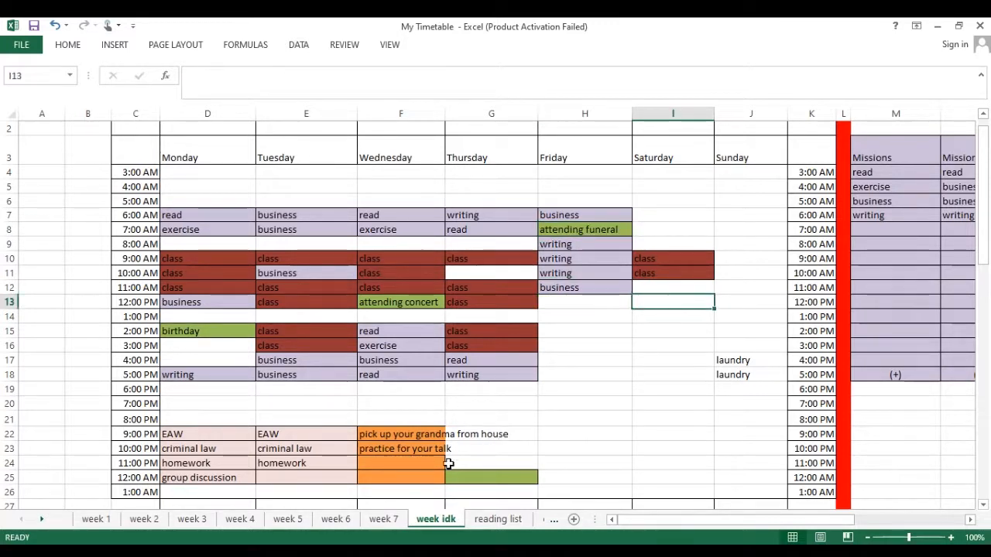
Move "pick up your grandma from house" to Wednesday 6:00 PM and "practice for your talk" to Thursday 10:00 AM.
click(393, 434)
drag(391, 428, 403, 393)
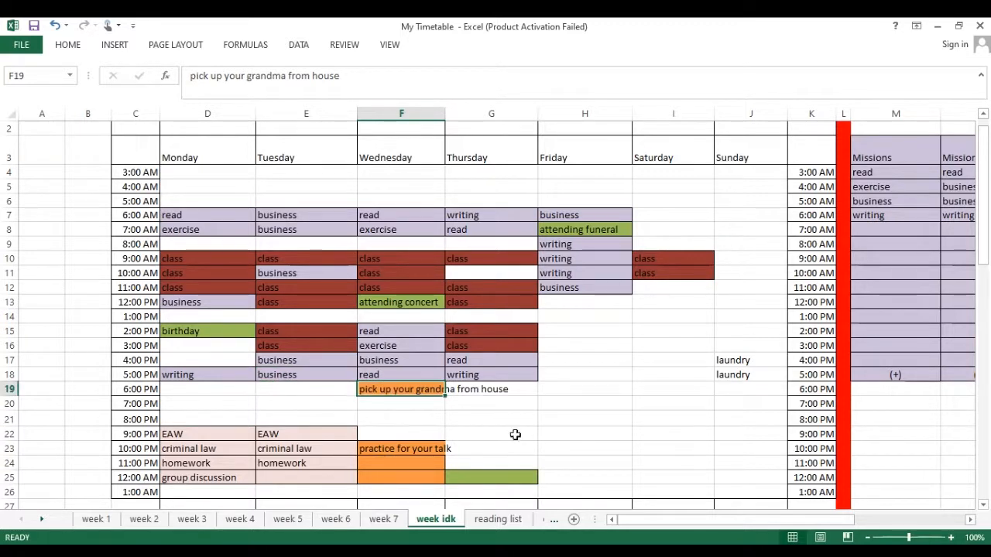
click(517, 434)
click(402, 447)
drag(400, 443, 491, 272)
Move Monday's 9:00 PM EAW entry to Monday 3:00 PM.
drag(403, 438, 535, 478)
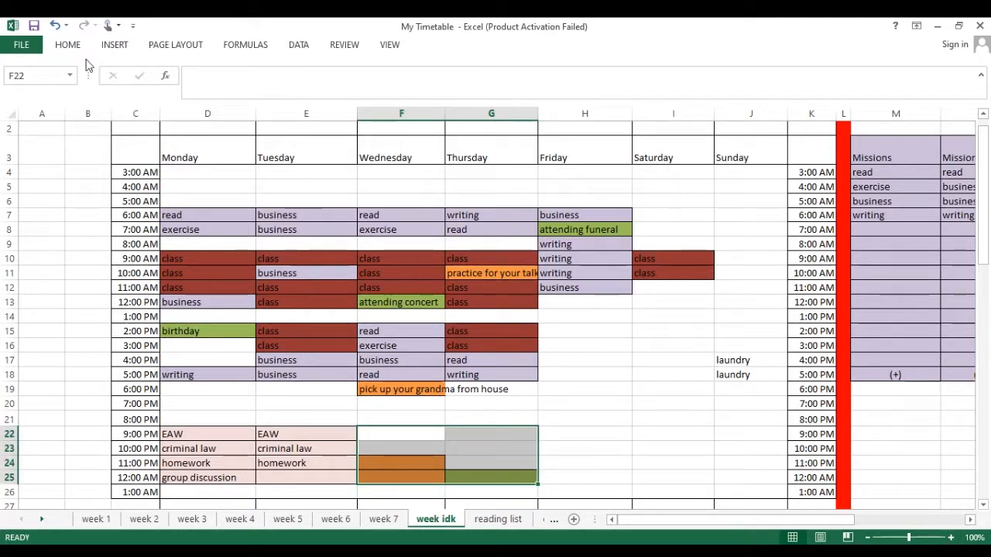
click(271, 420)
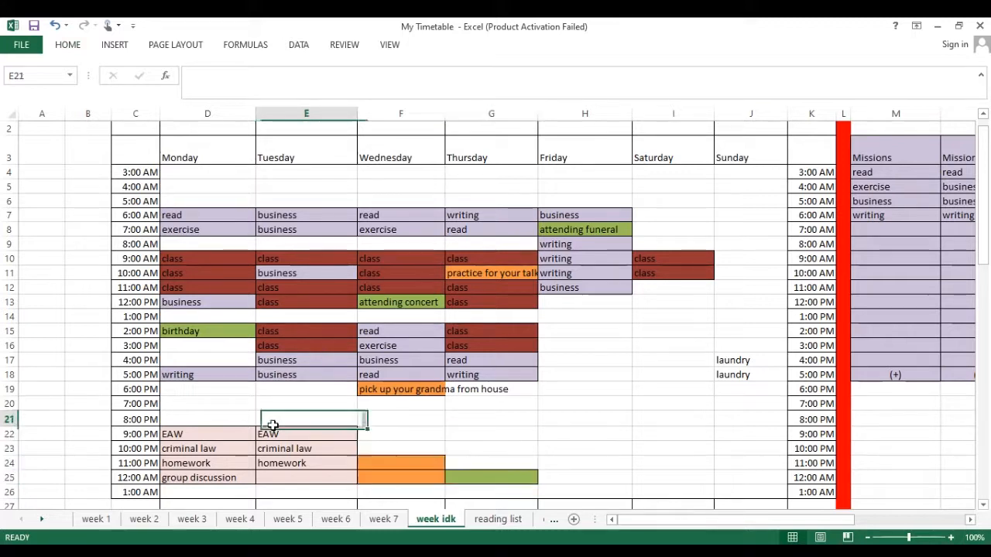
click(221, 439)
drag(223, 440, 191, 432)
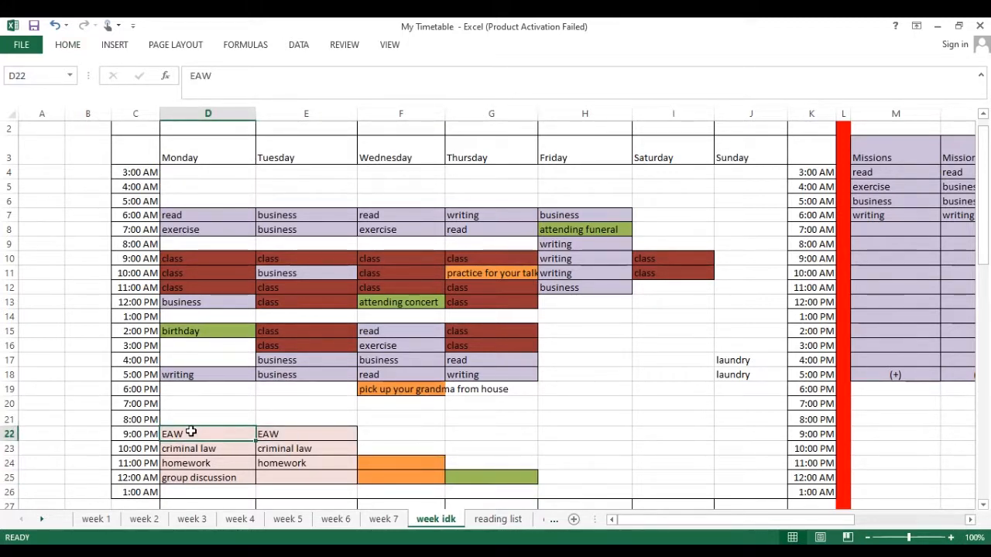
key(ctrl+c)
key(Up)
key(Up)
key(Up)
key(Up)
key(Up)
key(Up)
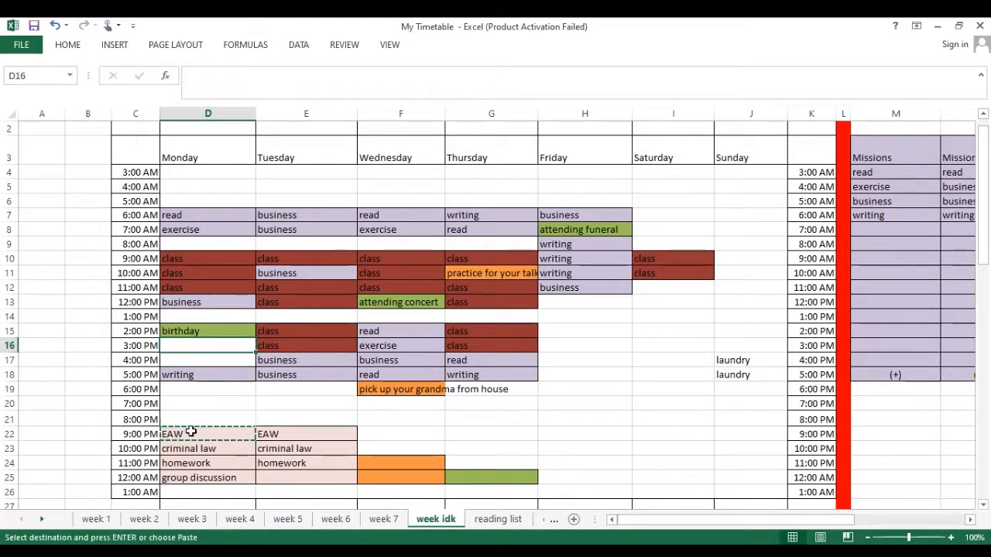
key(Return)
Move Tuesday's 9:00 PM EAW entry to Monday 4:00 PM.
key(Down)
key(Right)
key(Right)
key(Right)
key(Down)
key(Down)
key(Down)
key(Left)
key(Left)
key(Left)
key(Down)
key(Down)
key(Right)
key(ctrl+c)
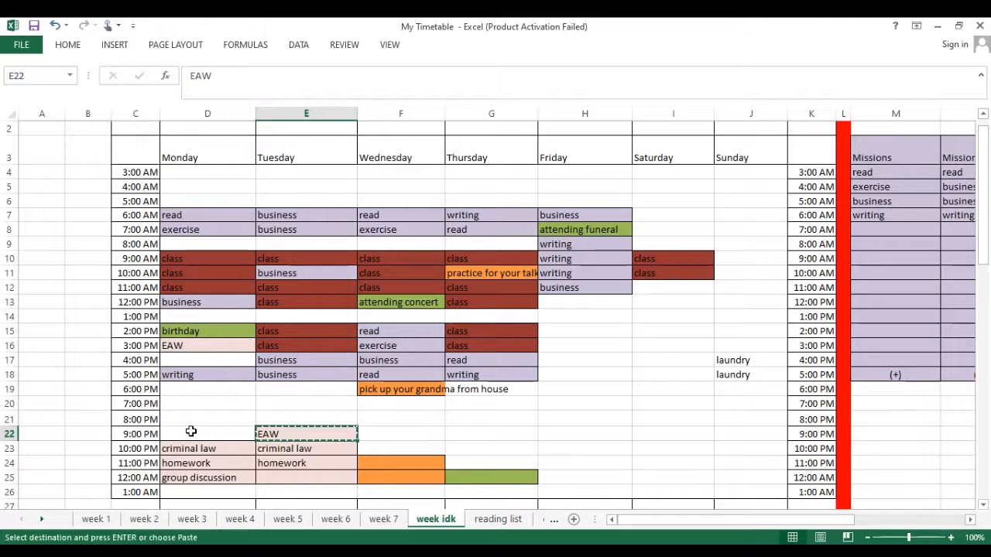
key(Left)
key(Up)
key(Up)
key(Up)
key(Up)
key(Up)
key(Return)
Move Monday's 10:00 PM criminal law entry to Friday 2:00 PM.
key(Down)
key(Down)
key(Down)
key(Down)
key(Down)
key(Down)
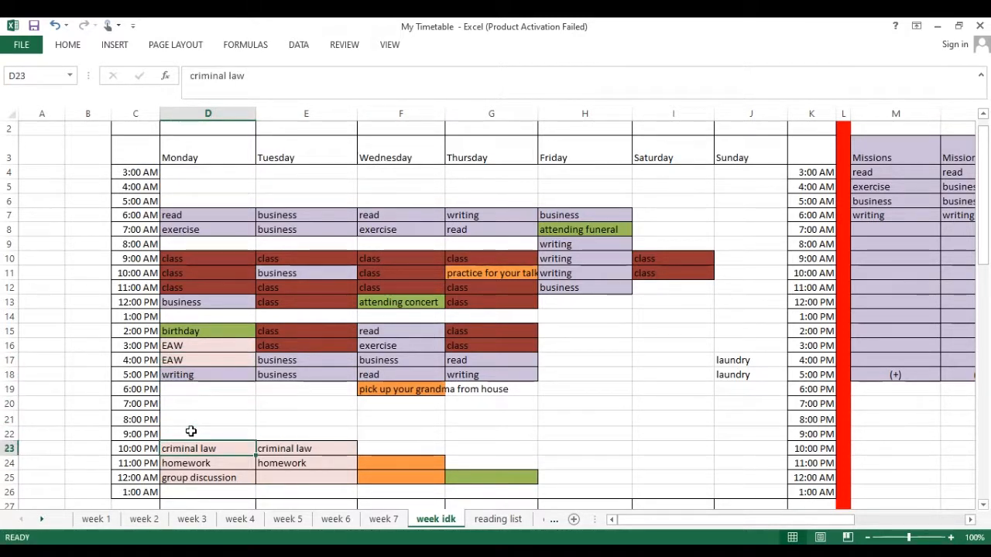
key(ctrl+c)
key(Right)
key(Up)
key(Right)
key(Up)
key(Up)
key(Up)
key(Right)
key(Right)
key(Right)
key(Up)
key(Up)
key(Up)
key(Left)
key(Up)
key(Return)
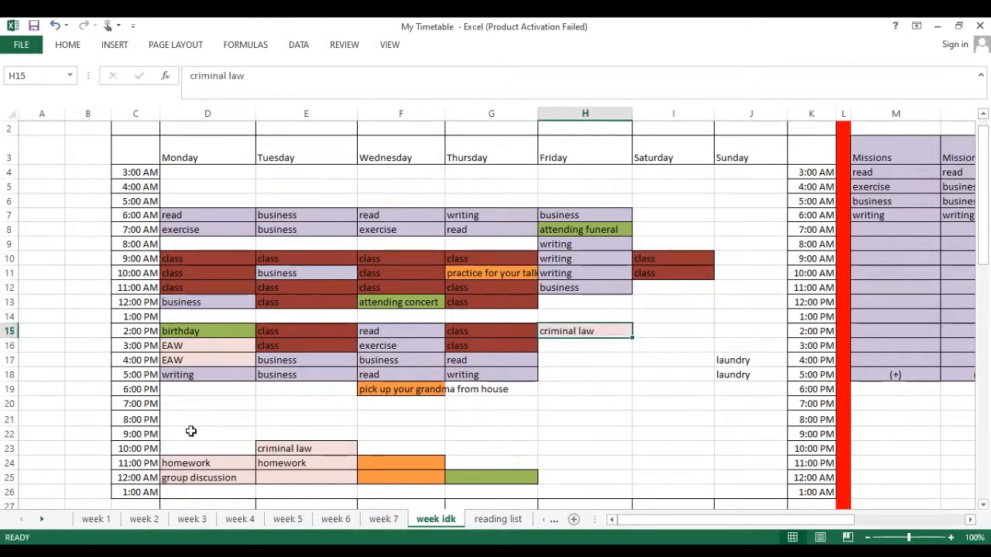
Move Tuesday's 10:00 PM criminal law entry to Friday 3:00 PM.
key(Down)
key(Left)
key(Left)
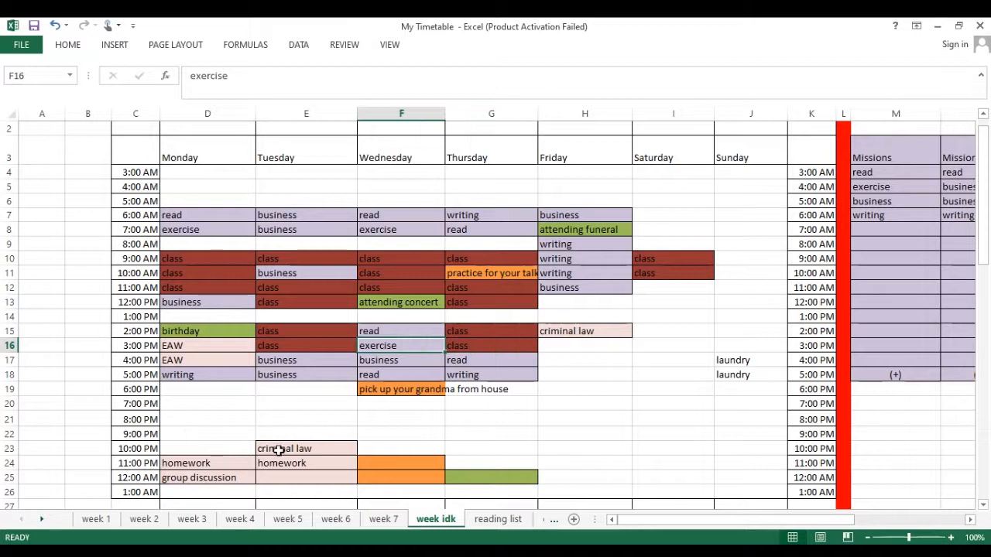
click(279, 450)
drag(280, 441, 575, 349)
Move Tuesday's homework to Friday 4:00 PM, and Monday's homework and group discussion to Friday 5:00 and 6:00 PM.
click(277, 465)
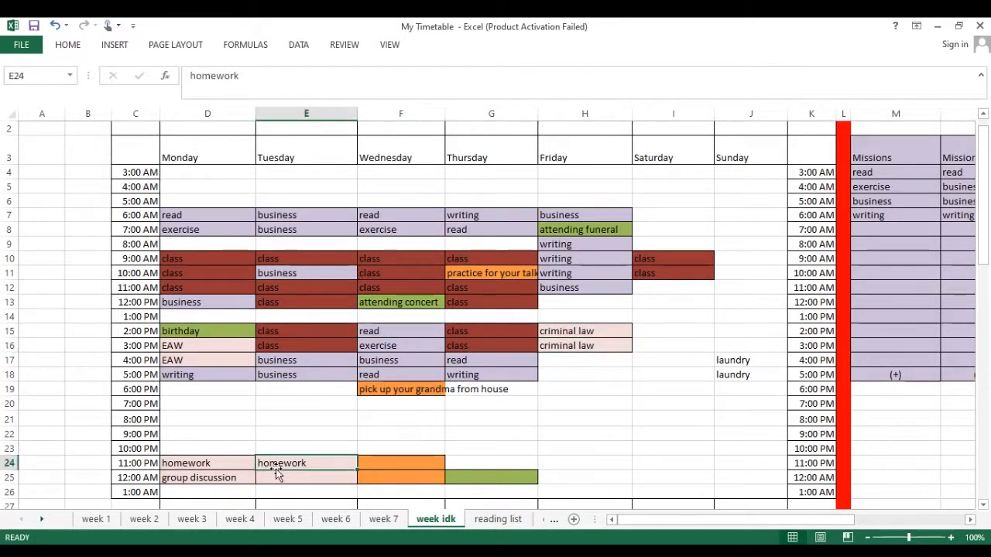
drag(275, 458, 546, 371)
drag(243, 459, 546, 396)
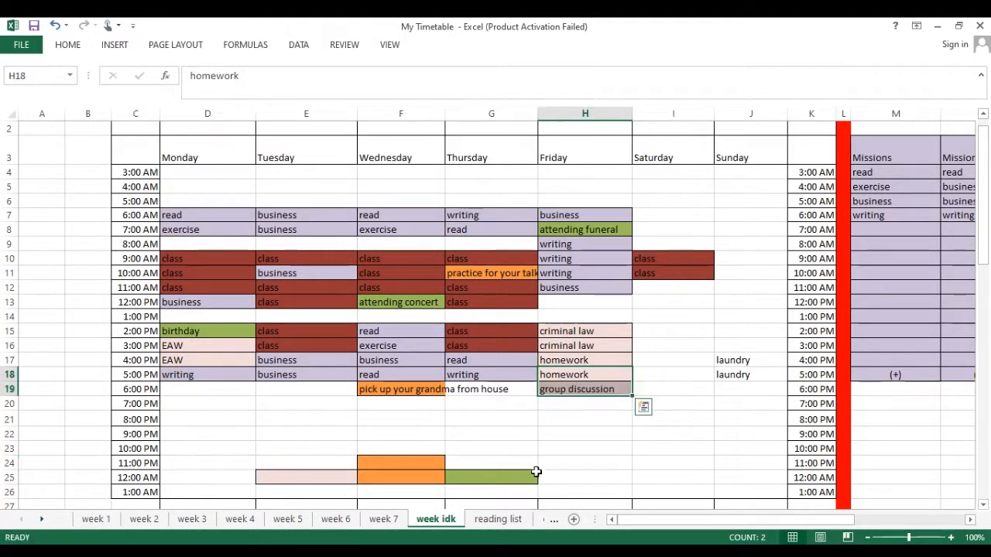
Clear the leftover coloured cells in the Tuesday to Thursday 11:00 PM and 12:00 AM slots.
drag(512, 478, 312, 460)
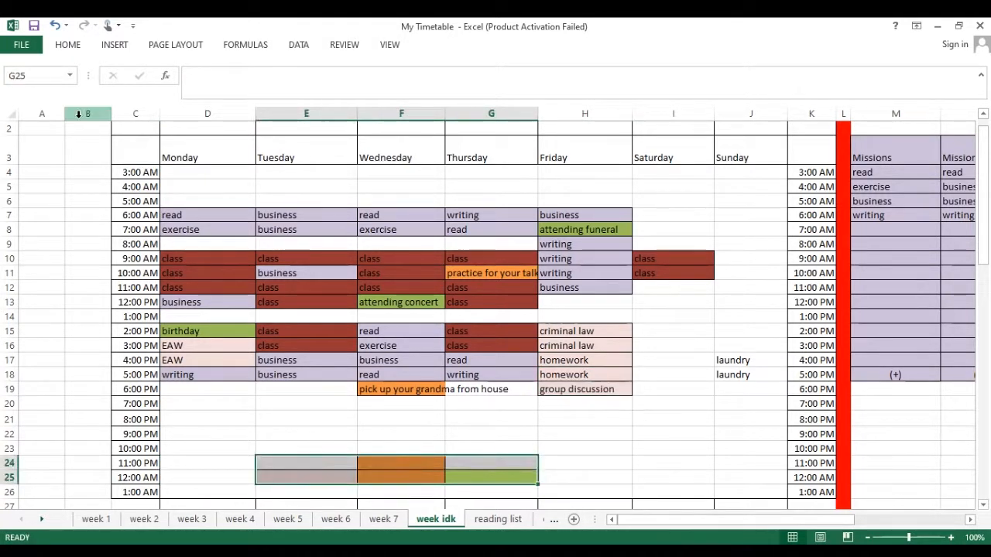
click(70, 45)
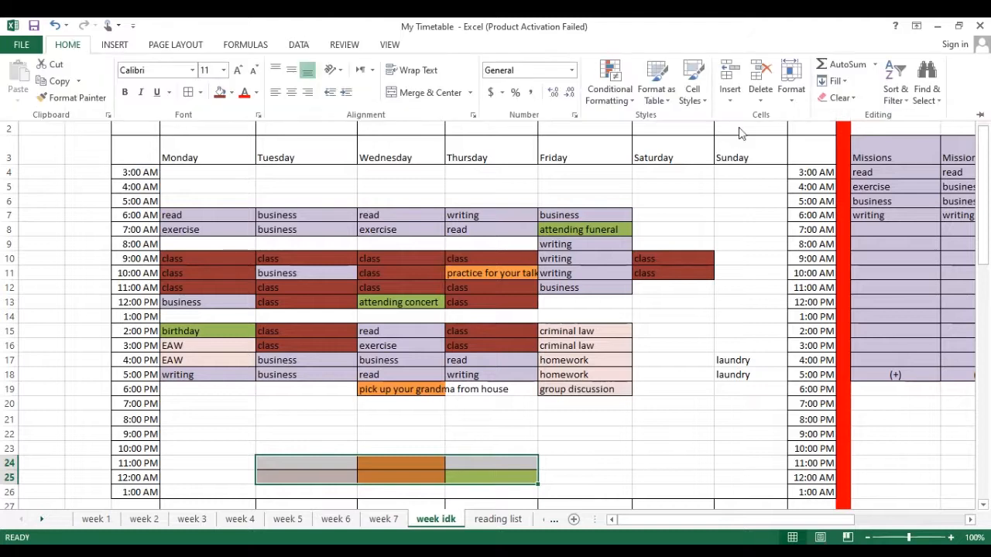
click(825, 107)
click(827, 125)
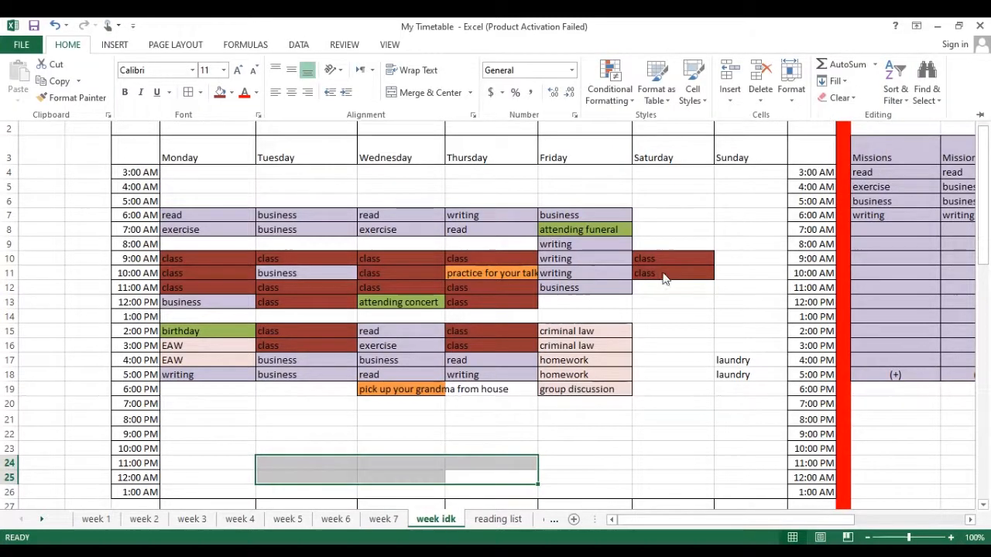
click(666, 328)
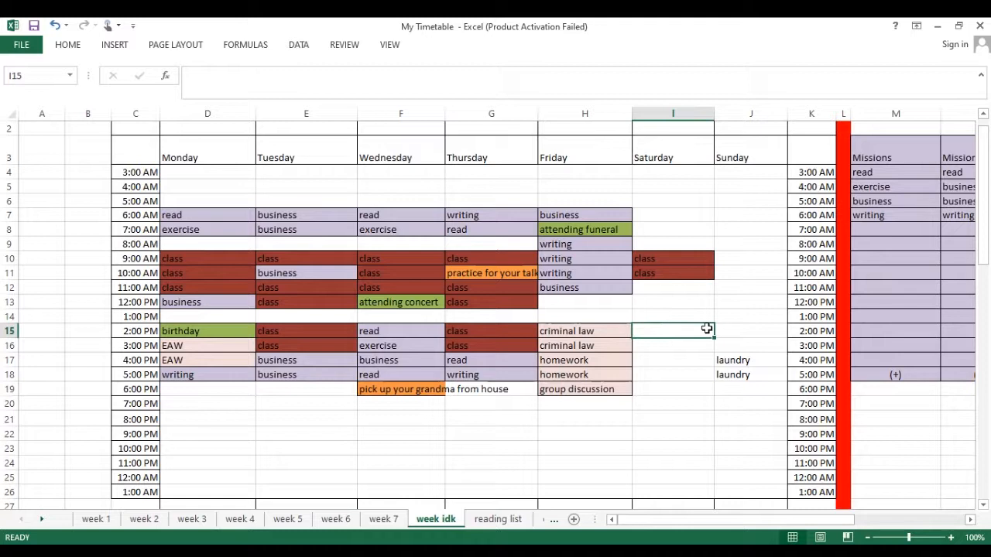
key(Up)
key(Up)
key(Up)
key(Up)
key(Up)
key(Up)
key(Up)
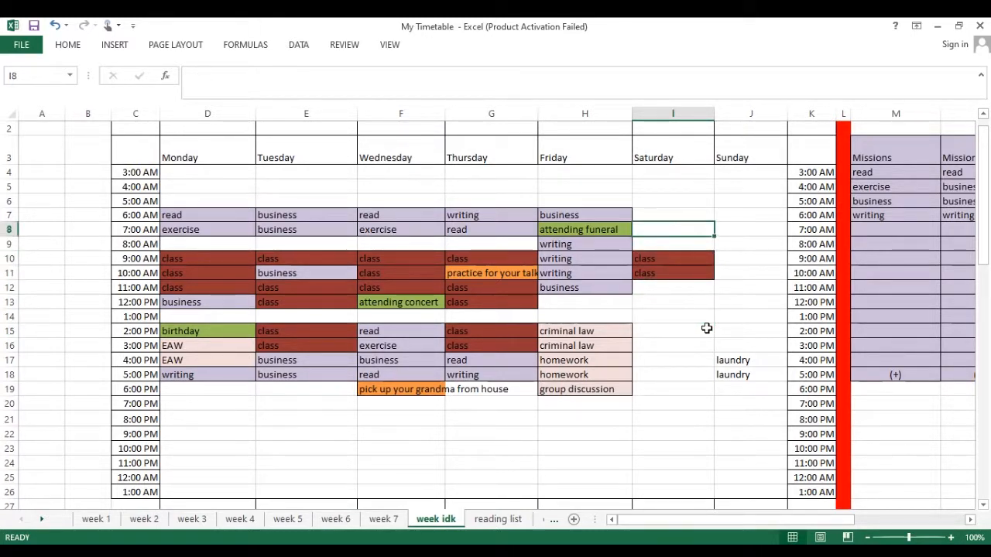
key(Right)
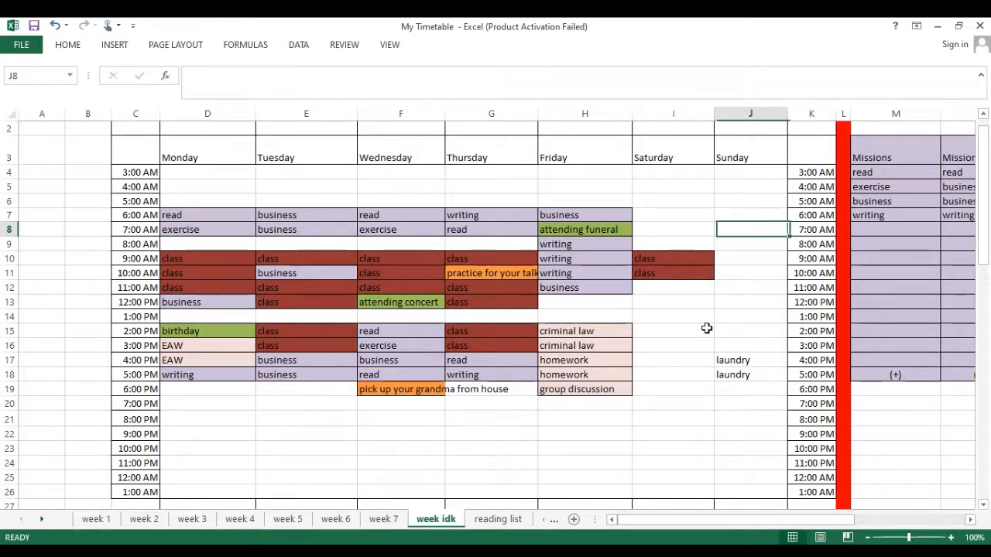
key(Left)
key(Left)
key(Left)
key(Left)
key(Left)
key(Left)
key(Left)
key(Left)
key(Right)
key(Right)
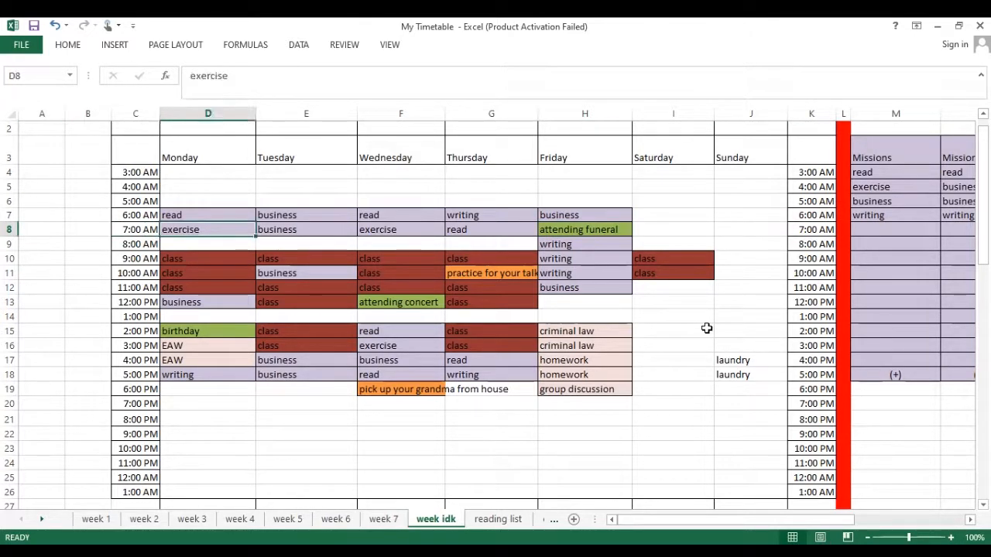
key(Right)
key(Left)
key(Up)
key(Left)
key(Right)
key(Down)
key(Right)
key(Left)
key(Up)
key(Up)
key(Down)
key(Down)
key(Up)
key(Down)
key(Up)
key(Down)
key(Down)
key(Up)
key(Up)
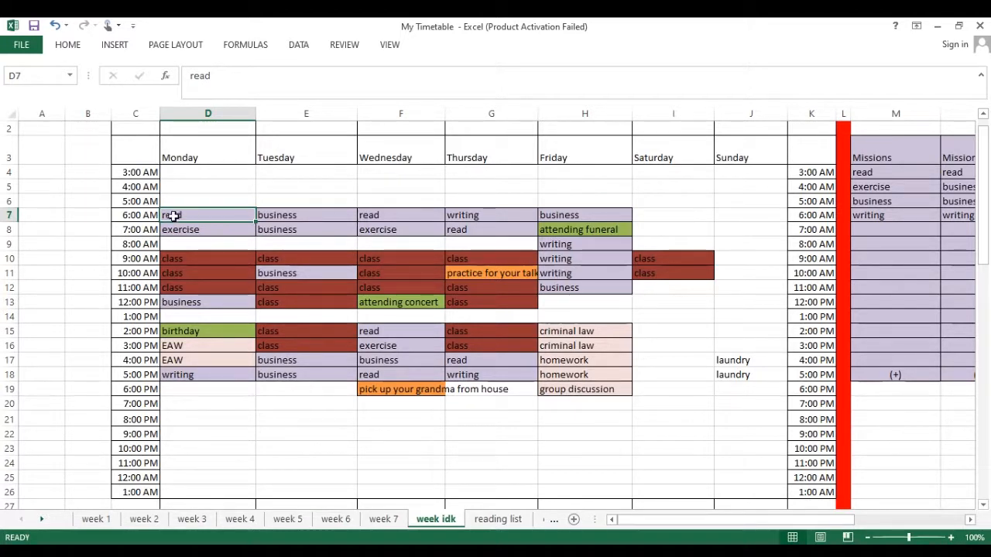
click(205, 190)
click(197, 202)
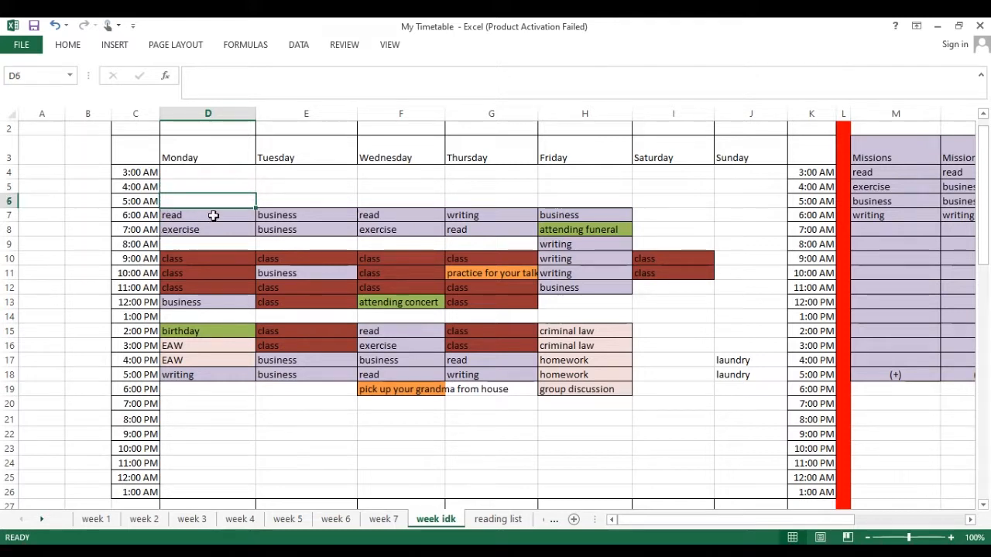
click(213, 216)
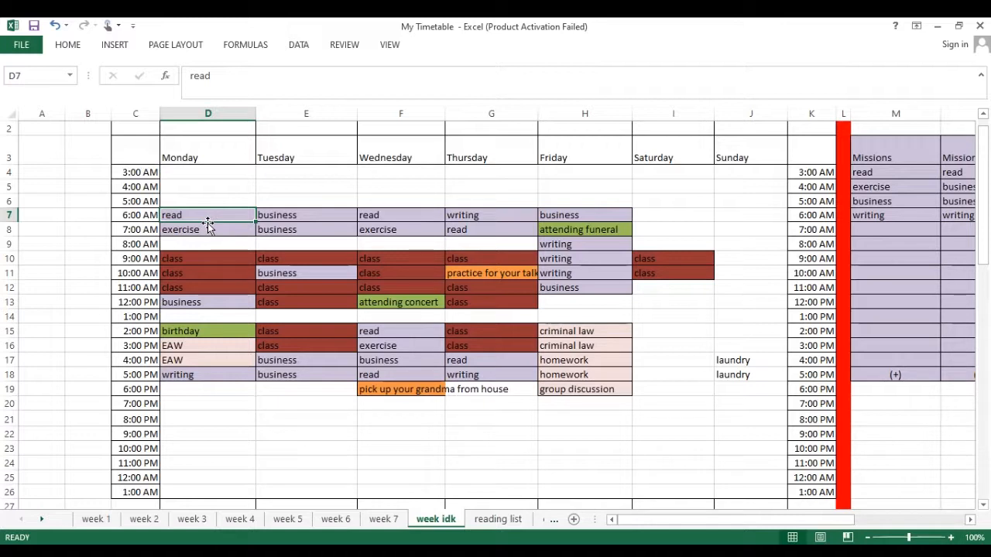
Move Monday's 7:00 AM exercise to Tuesday 7:00 PM and Monday's 6:00 AM read to Monday 7:00 AM.
click(205, 230)
drag(205, 236, 265, 407)
click(202, 216)
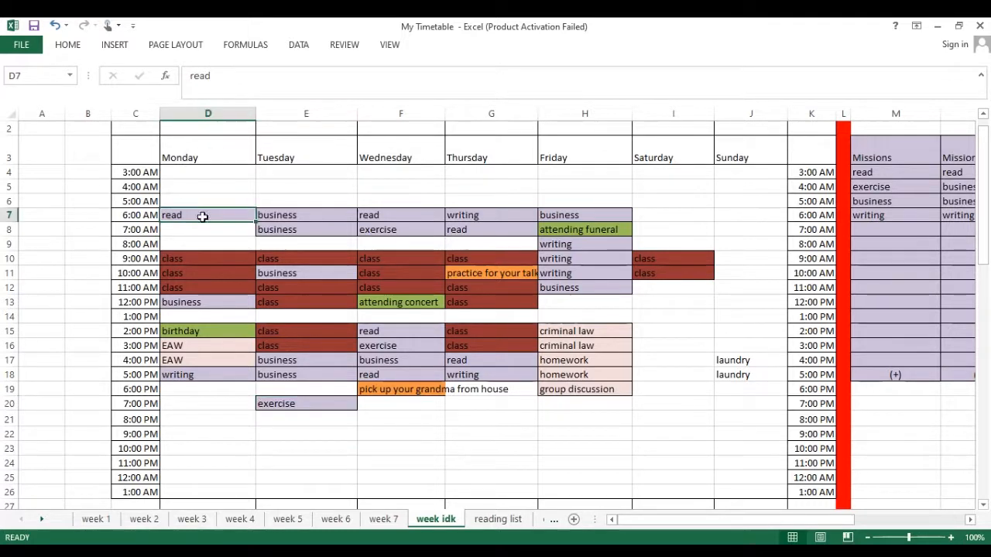
drag(201, 224, 200, 230)
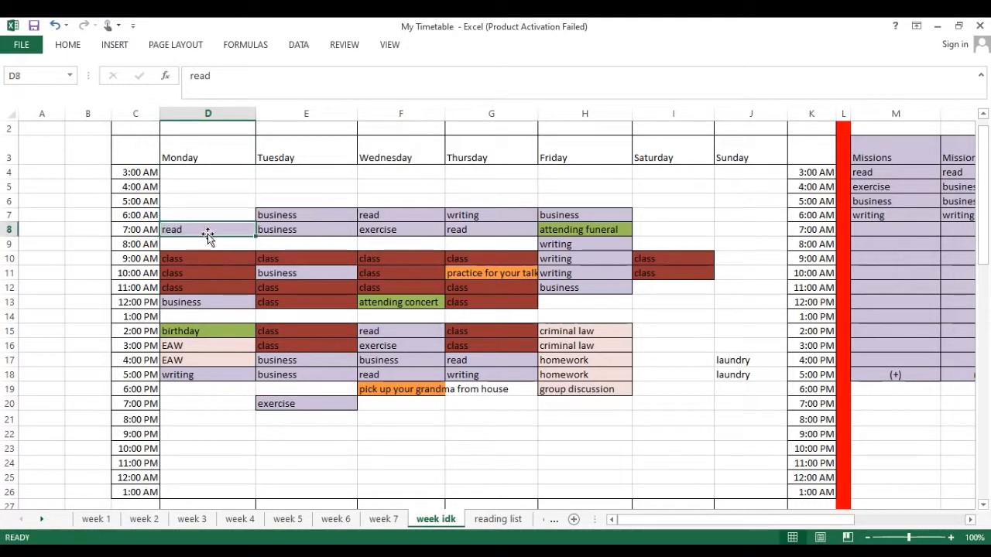
Move the exercise entry from Tuesday 7:00 PM to Monday 6:00 PM.
click(284, 400)
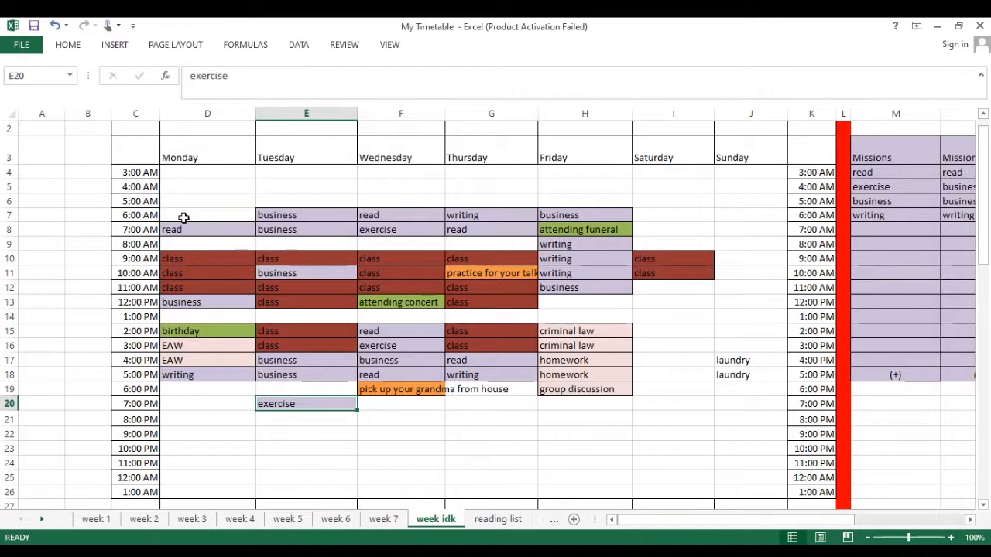
click(183, 217)
click(185, 229)
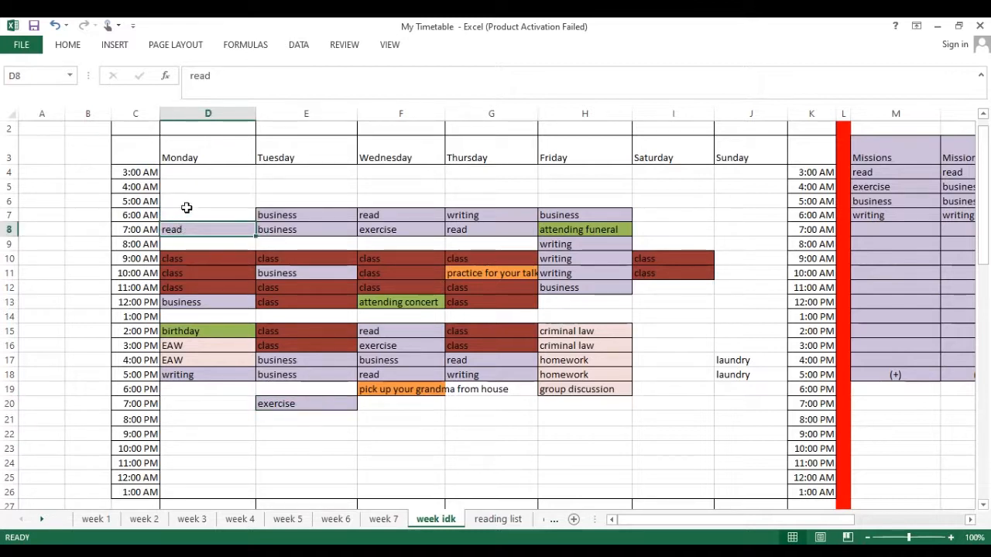
click(186, 216)
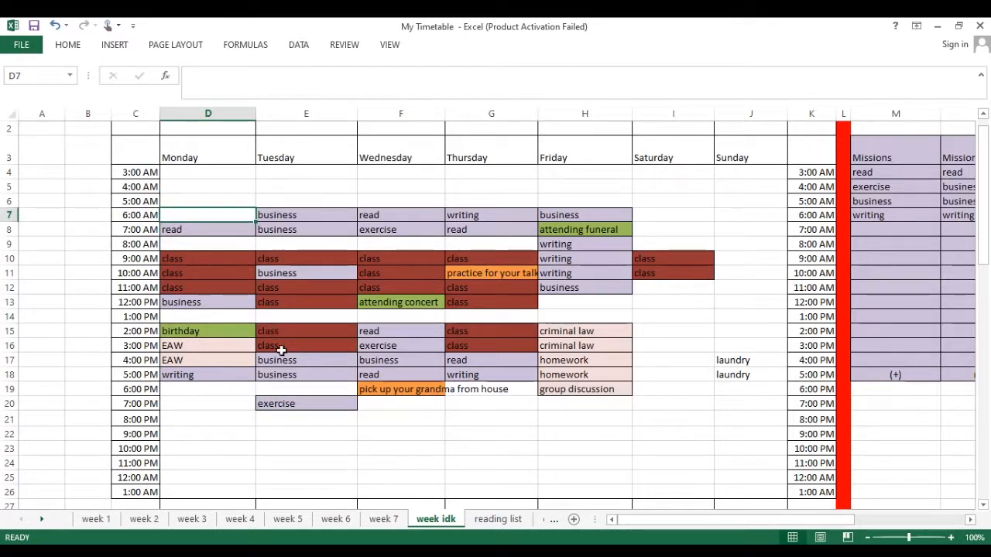
click(206, 230)
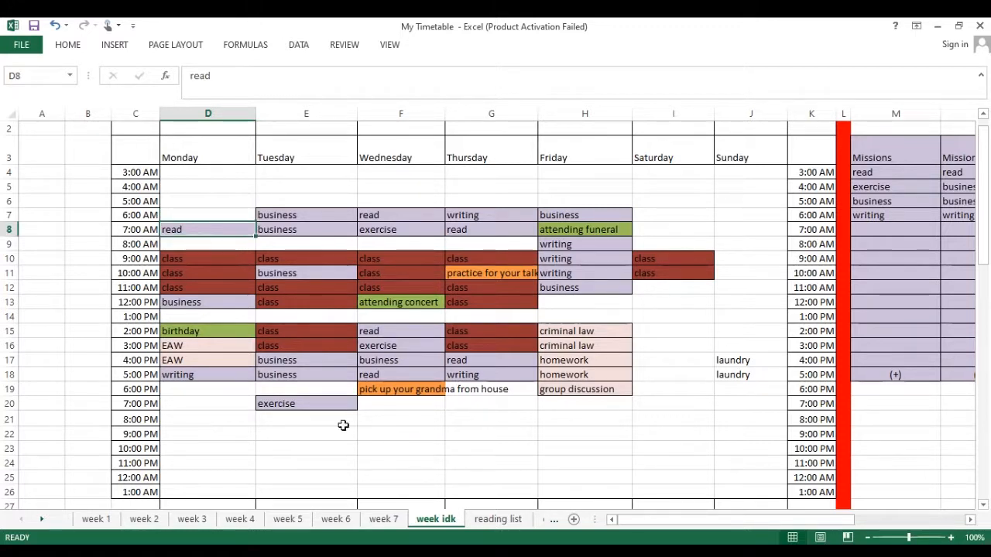
click(303, 404)
drag(303, 410, 221, 392)
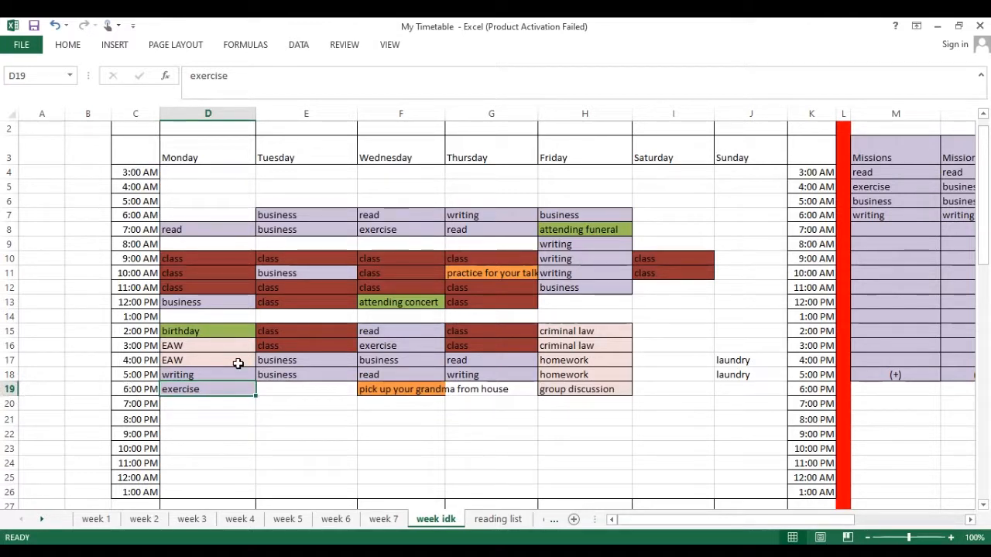
click(190, 227)
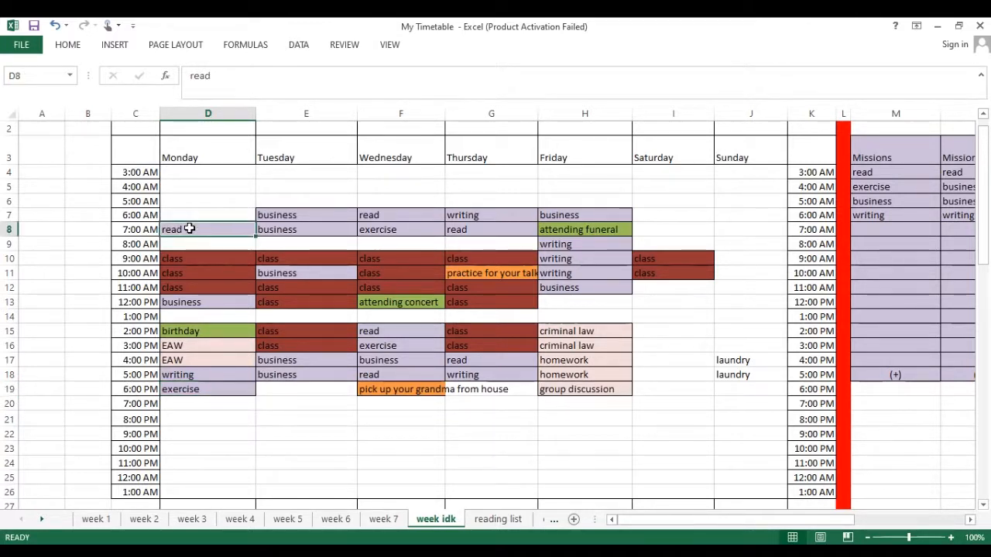
Review Monday's morning schedule from 6:00 AM through the classes, checking the neighbouring free 8:00 AM slots.
key(Down)
key(Down)
key(Down)
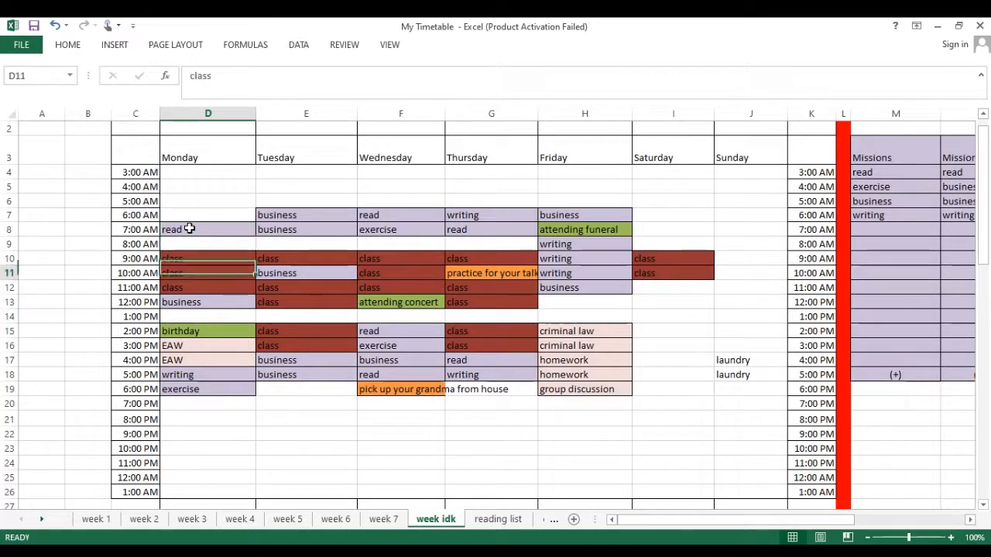
key(Up)
key(Up)
key(Up)
key(Up)
key(Down)
key(Down)
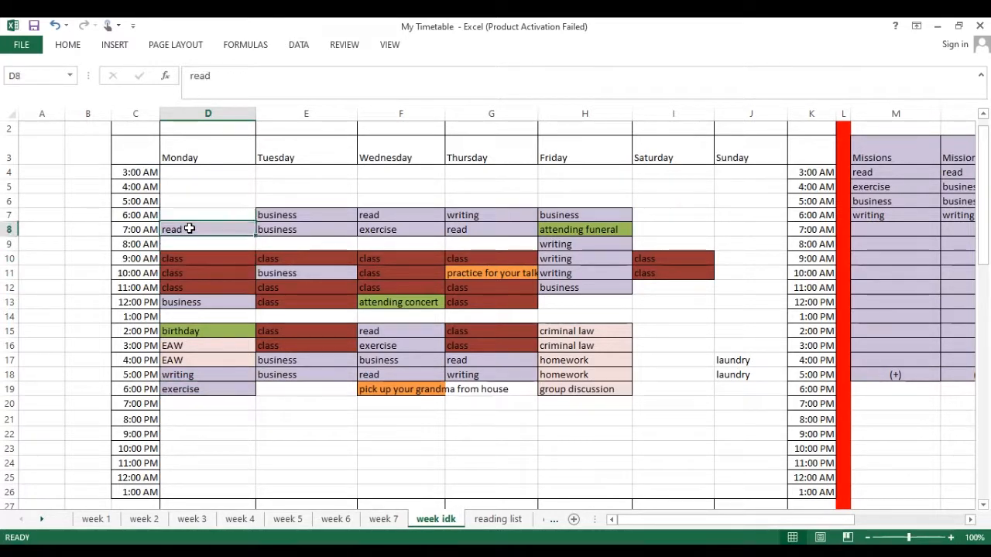
key(Up)
key(Down)
key(Down)
key(Up)
key(Up)
key(Down)
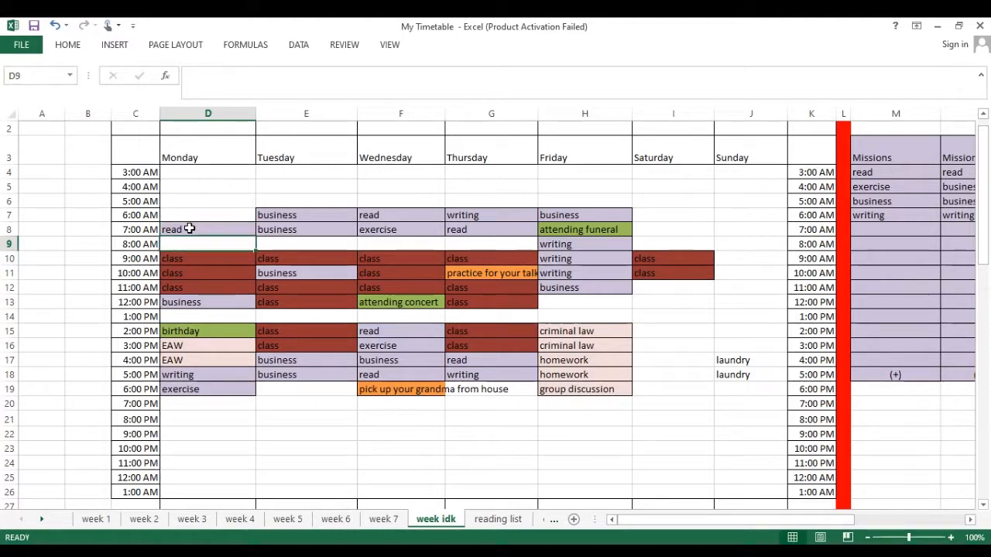
key(Right)
key(Left)
key(Right)
key(Left)
key(Left)
key(Right)
key(Right)
key(Right)
key(Left)
key(Left)
key(Right)
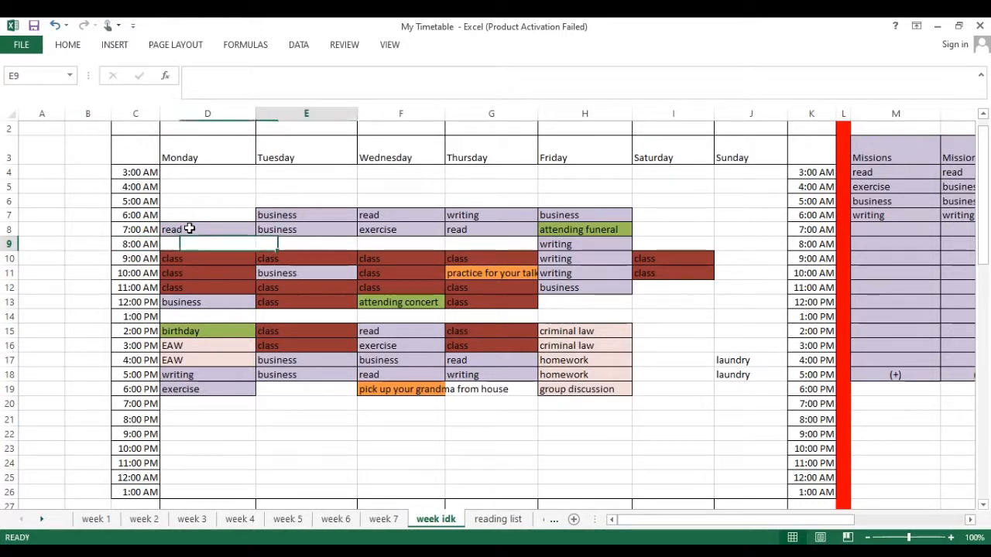
key(Right)
key(Left)
key(Left)
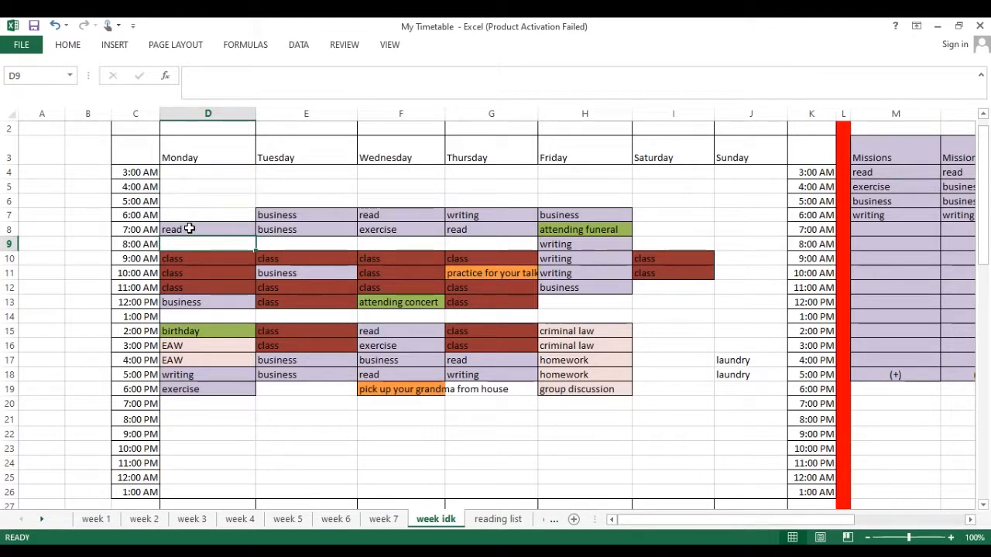
key(Down)
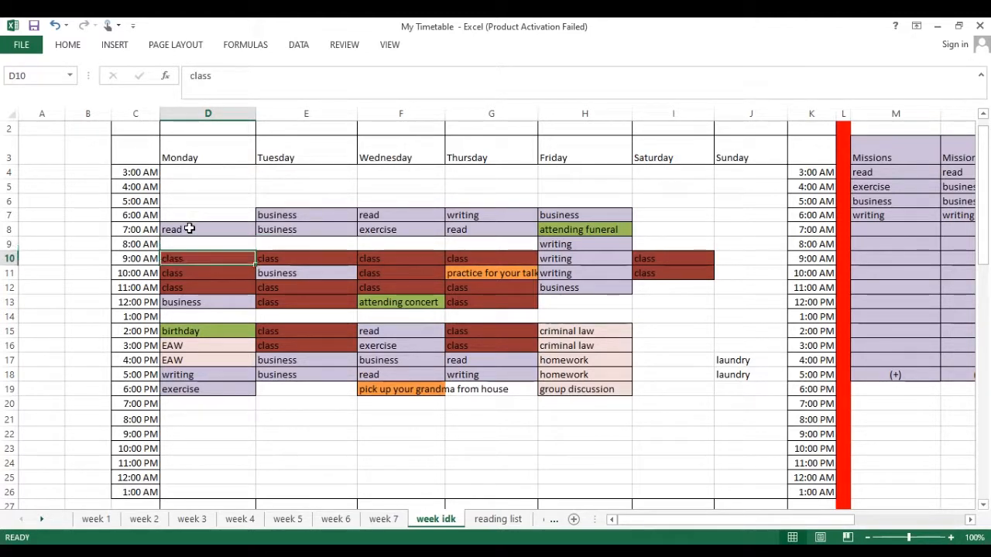
key(Left)
key(Up)
key(Right)
key(Down)
key(Left)
key(Up)
key(Right)
key(Down)
key(Down)
key(Down)
key(Up)
key(Up)
Clear the class at Monday 10:00 AM and move Monday's 12:00 PM business entry into that slot.
key(Down)
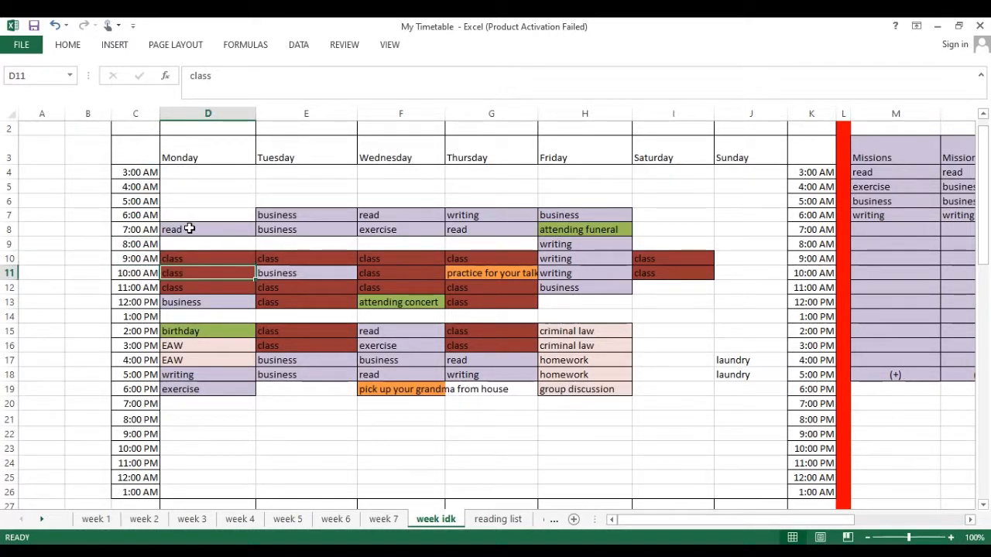
click(69, 46)
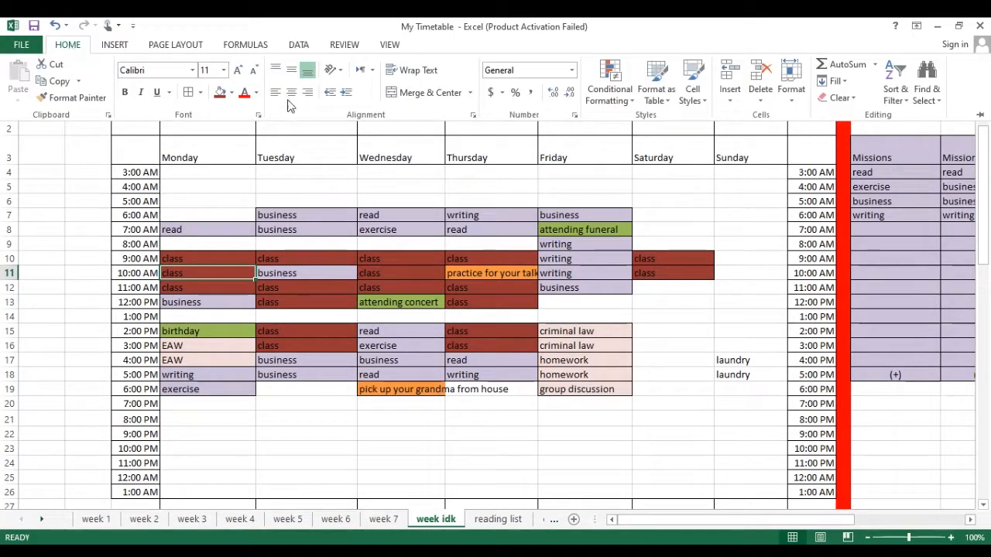
click(840, 97)
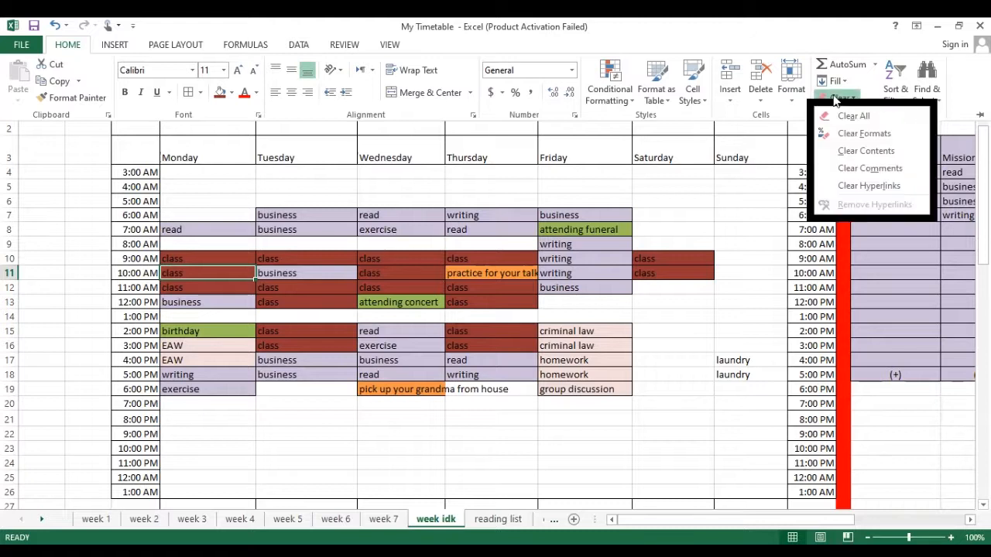
click(836, 120)
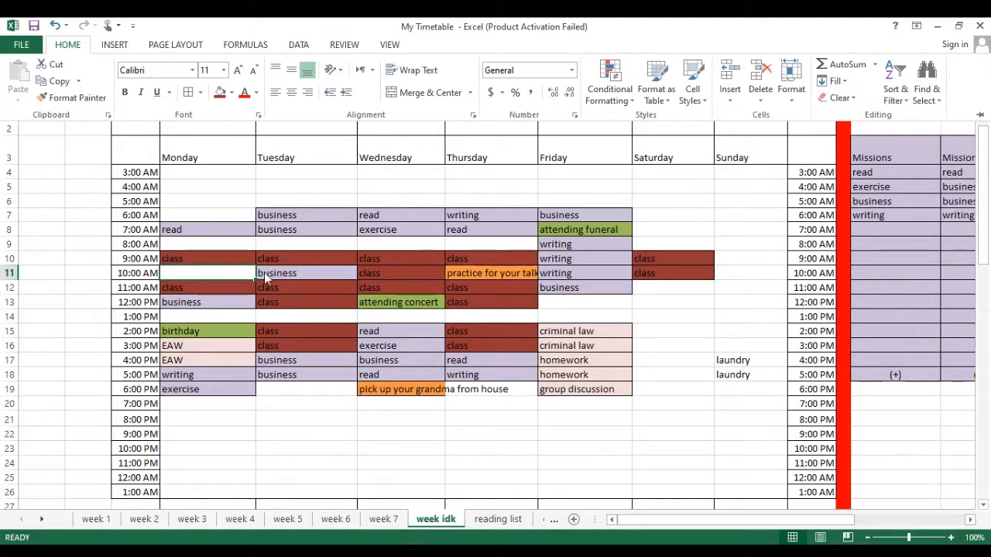
click(200, 301)
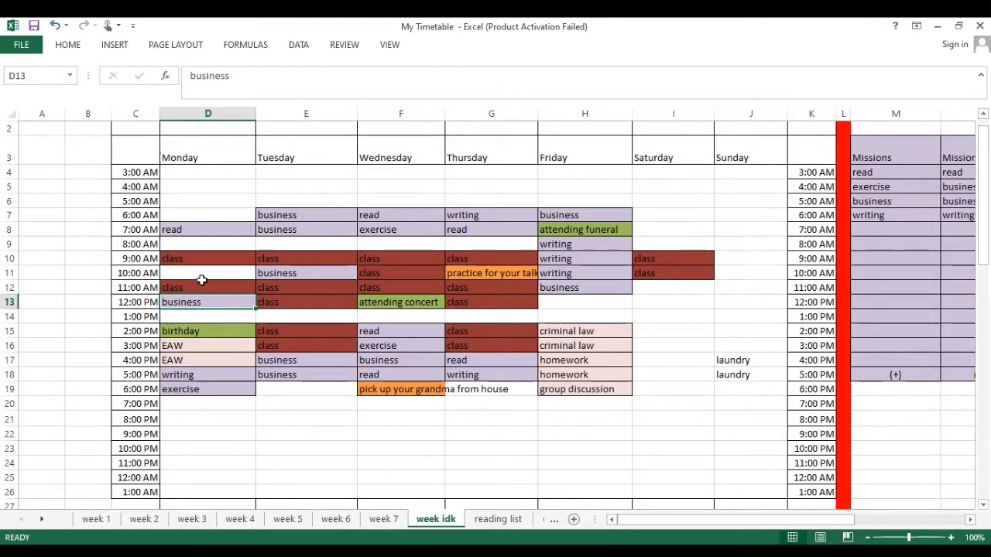
drag(203, 302, 202, 274)
Review Monday's afternoon and evening, from the lunch slots through birthday, EAW, writing and exercise to the free evening hours.
key(Down)
key(Down)
key(Down)
key(Up)
key(Up)
key(Up)
key(Down)
key(Down)
key(Down)
key(Down)
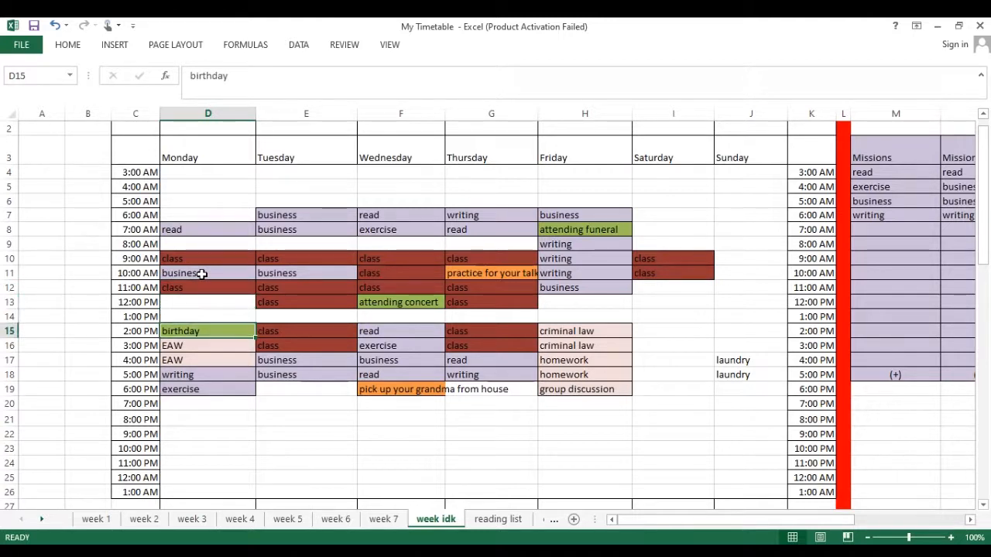
key(Up)
key(Down)
key(Down)
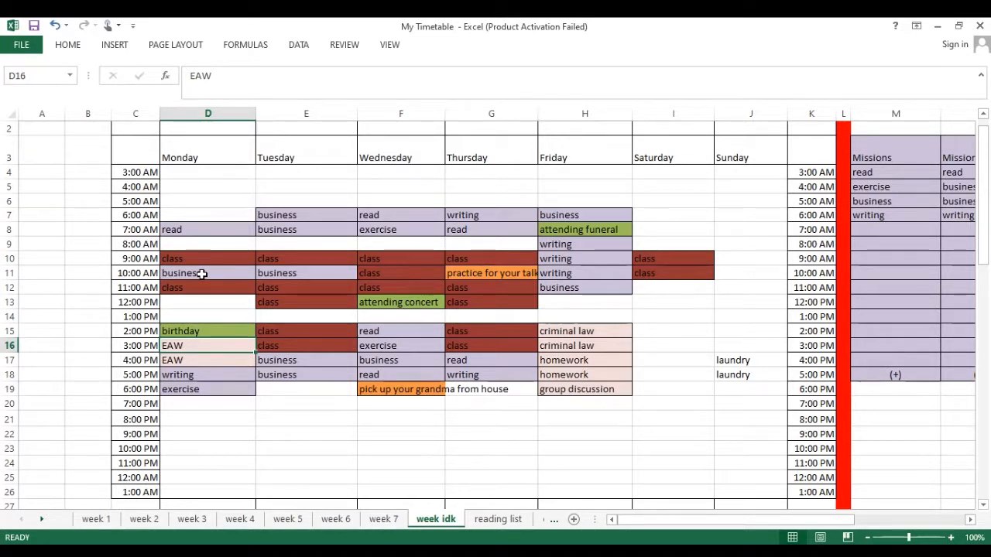
key(Up)
key(Down)
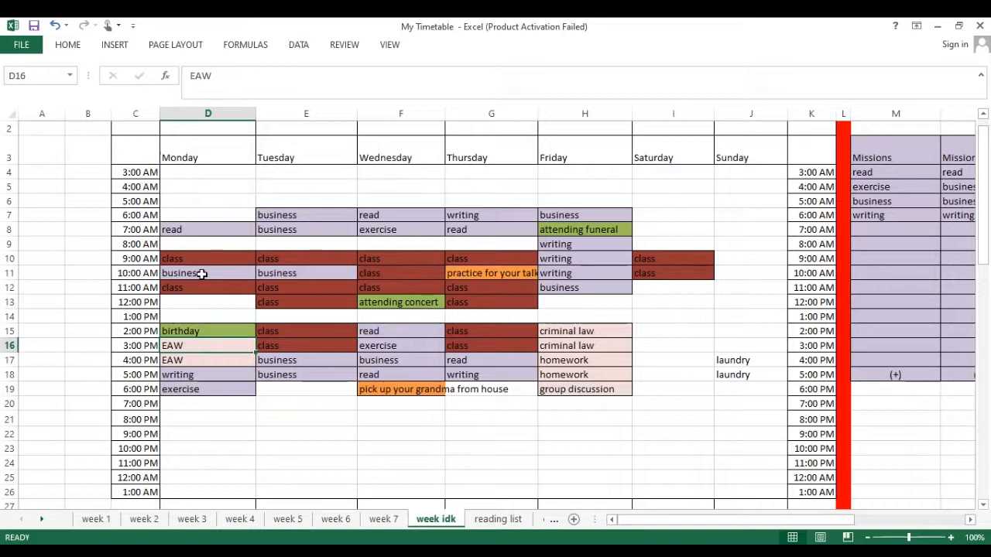
key(Up)
key(Down)
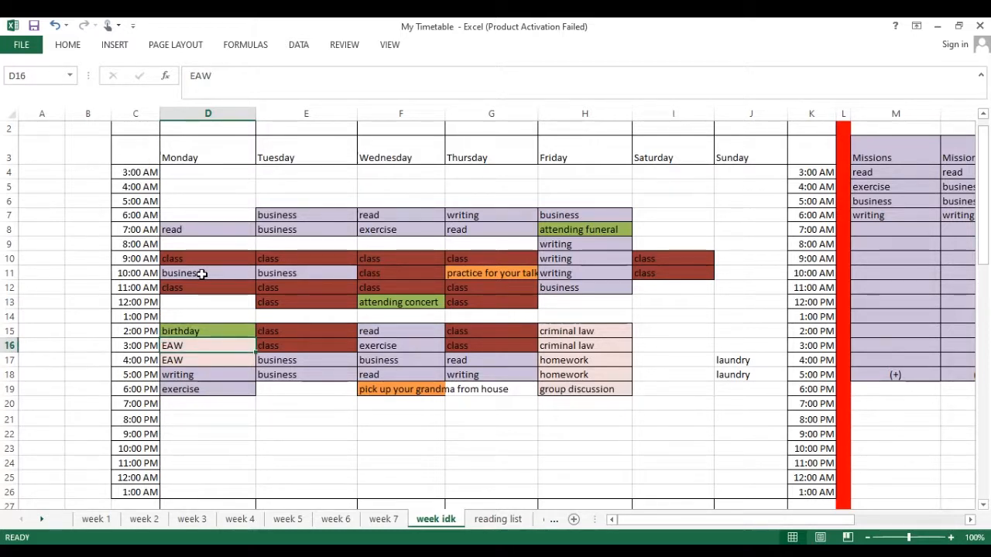
key(Down)
key(Up)
key(Down)
key(Down)
key(Up)
key(Down)
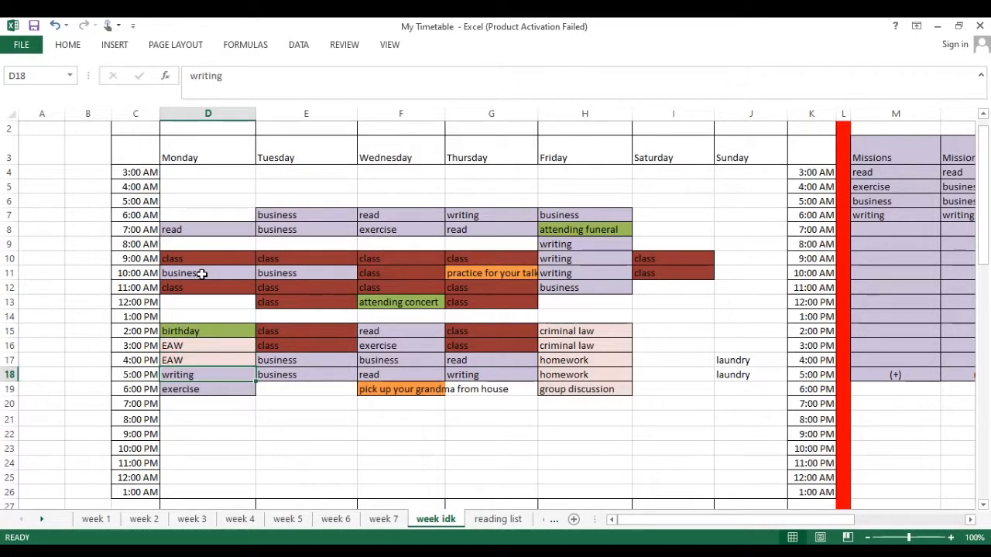
key(Down)
key(Up)
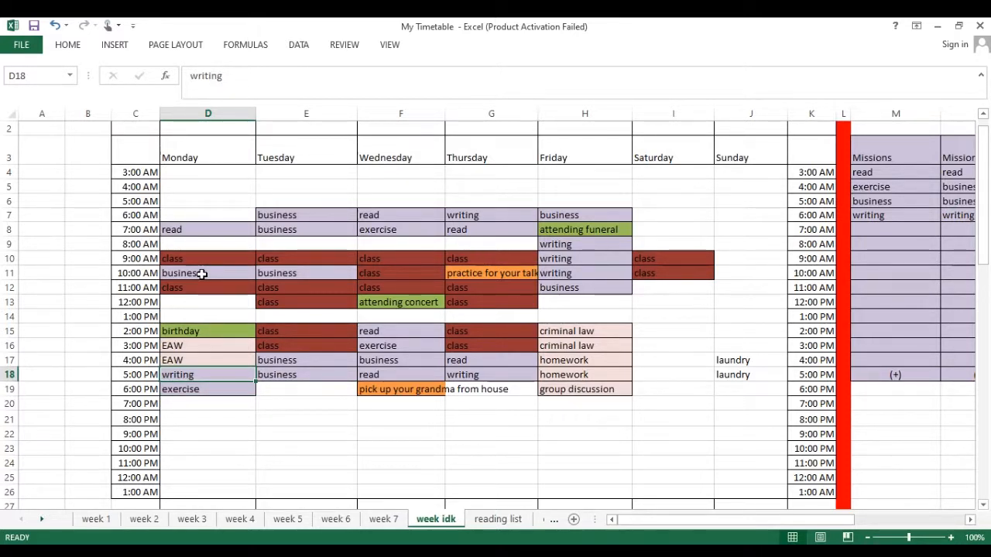
key(Down)
key(Down)
key(Down)
key(Down)
key(Right)
key(Left)
key(Up)
key(Up)
key(Up)
key(Down)
key(Down)
Review Tuesday's column from the evening slots up through the classes to the early-morning business entries.
key(Right)
key(Up)
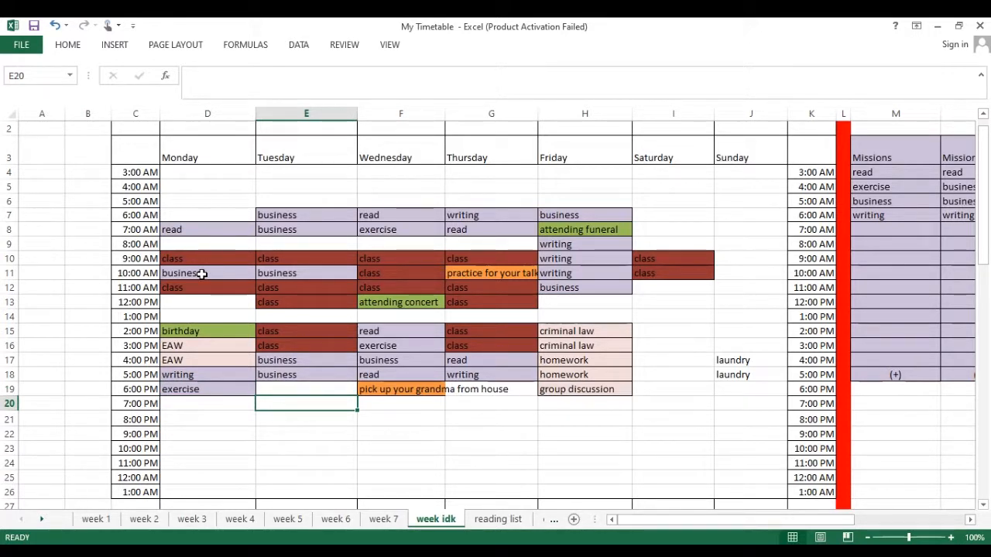
key(Up)
key(Up)
key(Up)
key(Up)
key(Up)
key(Up)
key(Up)
key(Up)
key(Up)
key(Up)
key(Up)
key(Down)
key(Down)
key(Down)
key(Down)
key(Down)
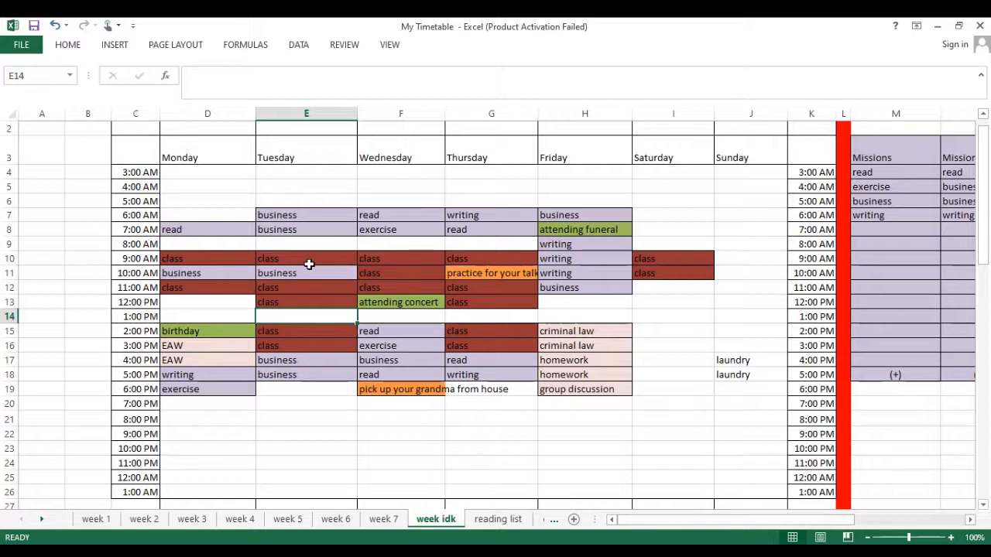
key(Up)
key(Up)
key(Up)
key(Up)
key(Up)
click(296, 195)
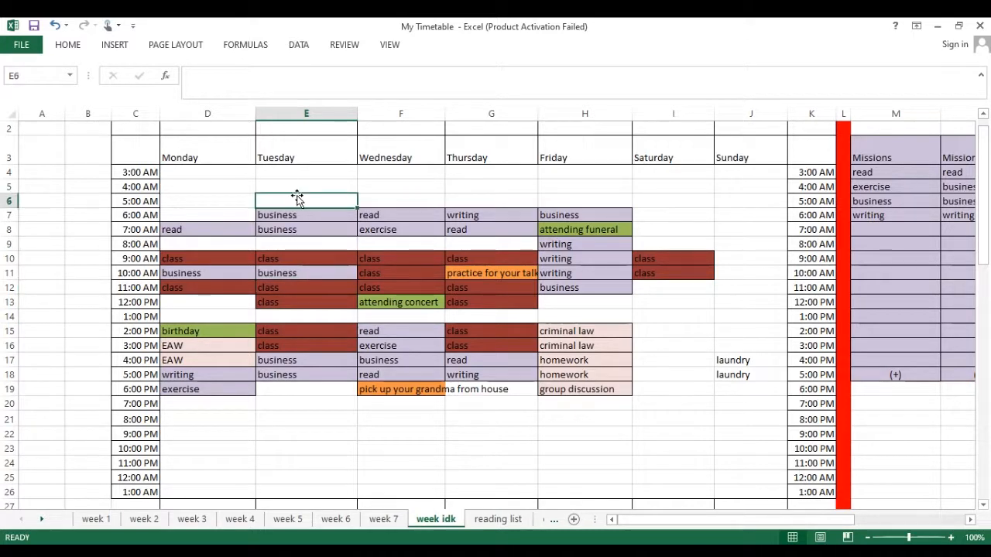
click(310, 226)
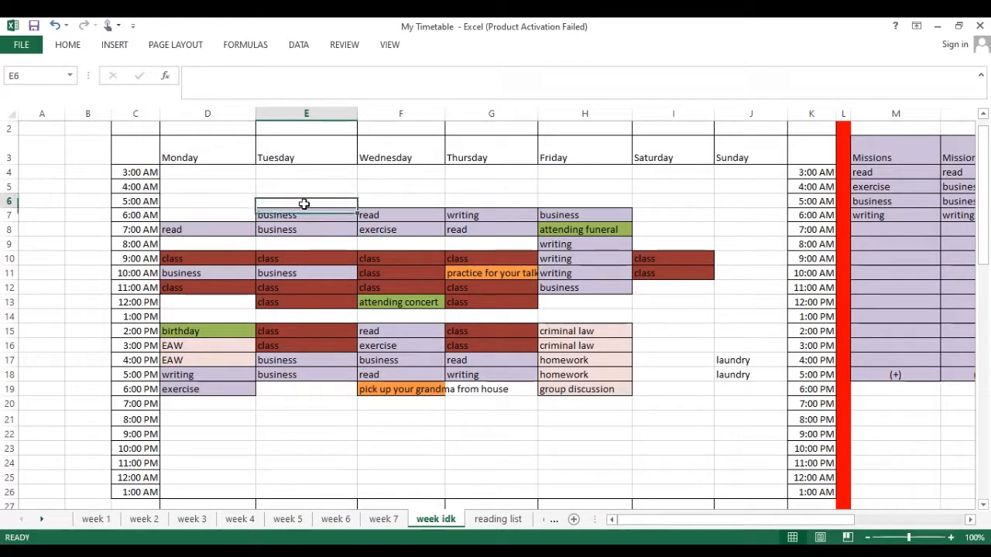
click(304, 210)
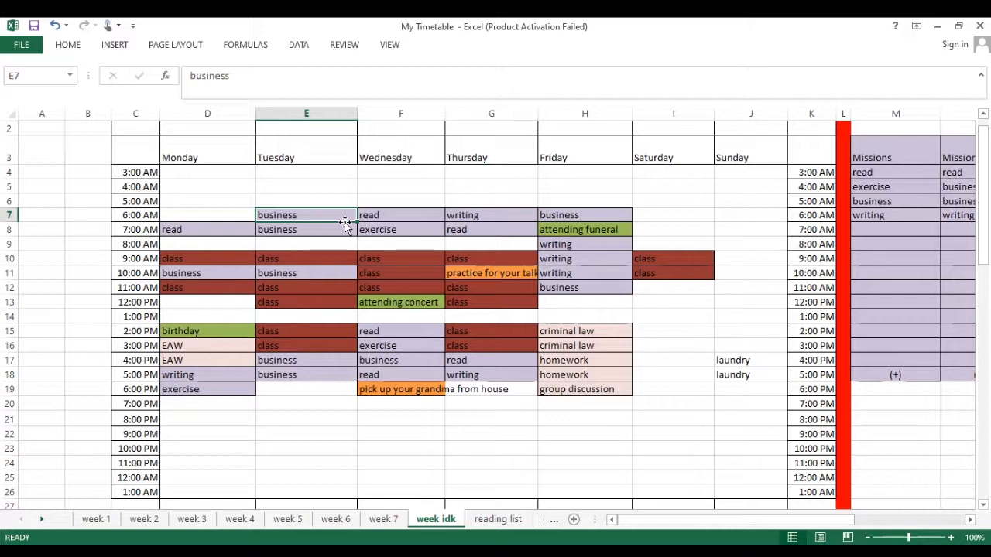
click(321, 198)
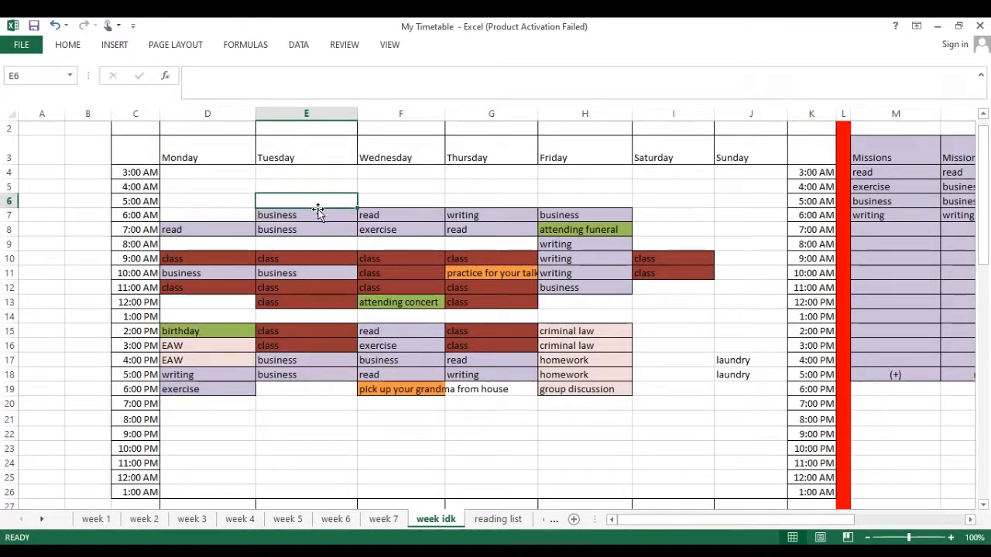
Swap Tuesday's 6:00 AM business with Wednesday's 6:00 AM read, using Thursday 5:00 AM as a temporary slot.
click(319, 214)
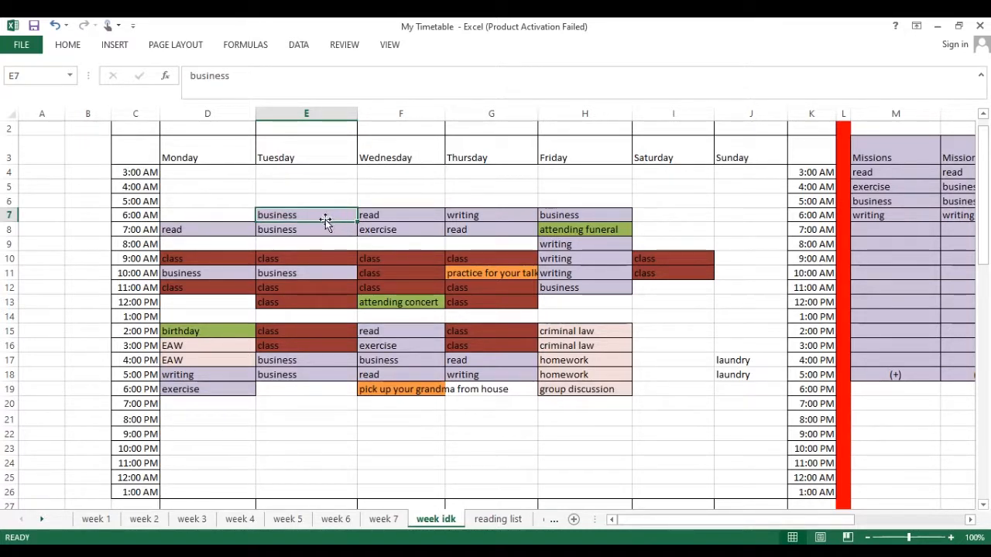
mouse_move(323, 222)
mouse_down()
mouse_move(449, 203)
mouse_move(325, 223)
mouse_up()
click(417, 210)
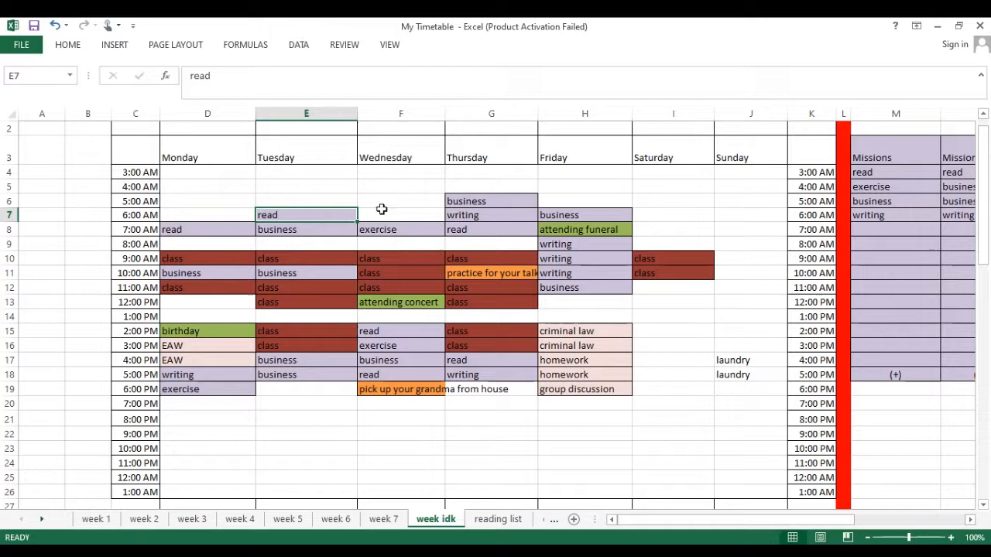
click(482, 202)
drag(484, 207, 414, 219)
Swap Tuesday's 7:00 AM business with Wednesday's 7:00 AM exercise.
click(322, 227)
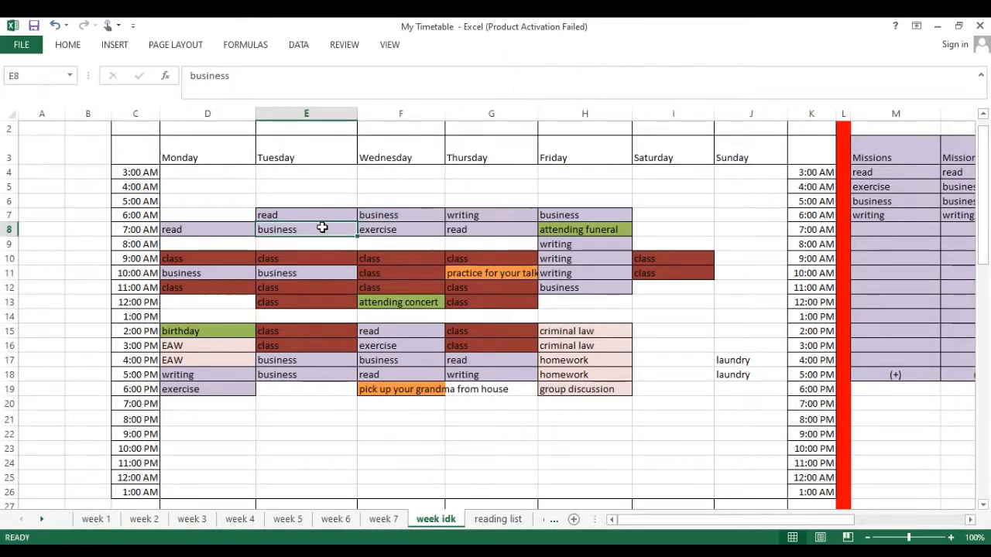
drag(323, 238, 282, 241)
click(372, 232)
click(399, 243)
mouse_move(403, 239)
mouse_down()
mouse_move(382, 243)
mouse_move(400, 229)
mouse_up()
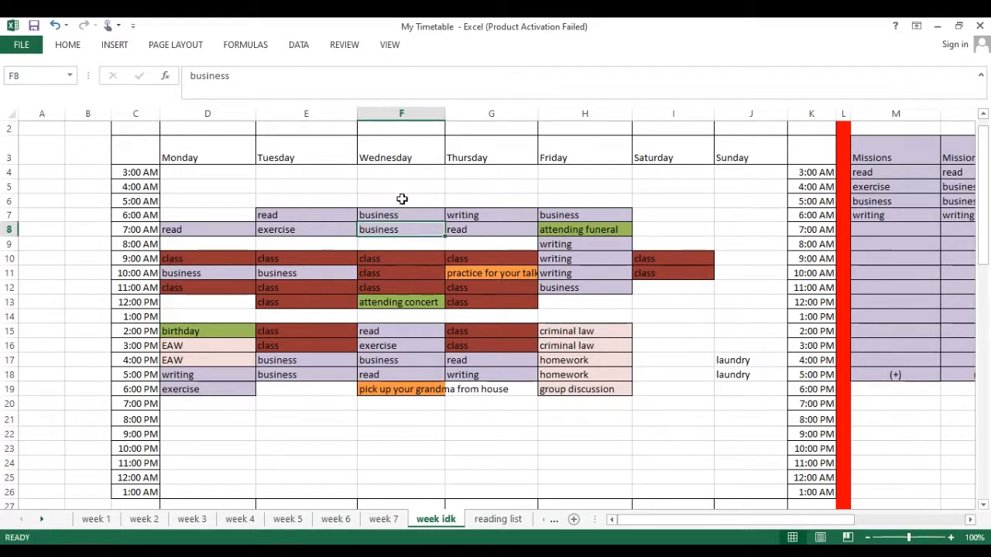
click(402, 199)
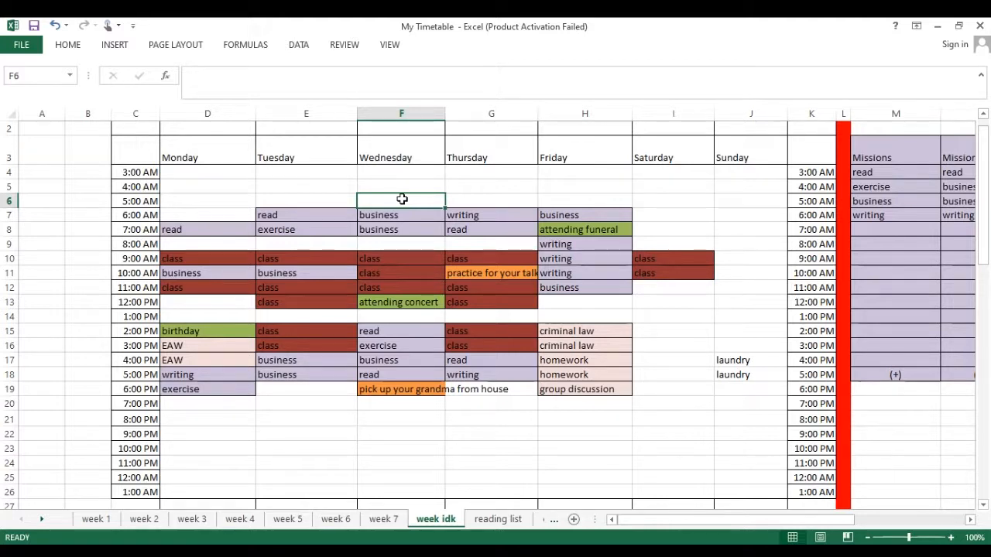
Move Tuesday's 4:00 and 5:00 PM business entries to Saturday 2:00 and 3:00 PM.
click(297, 229)
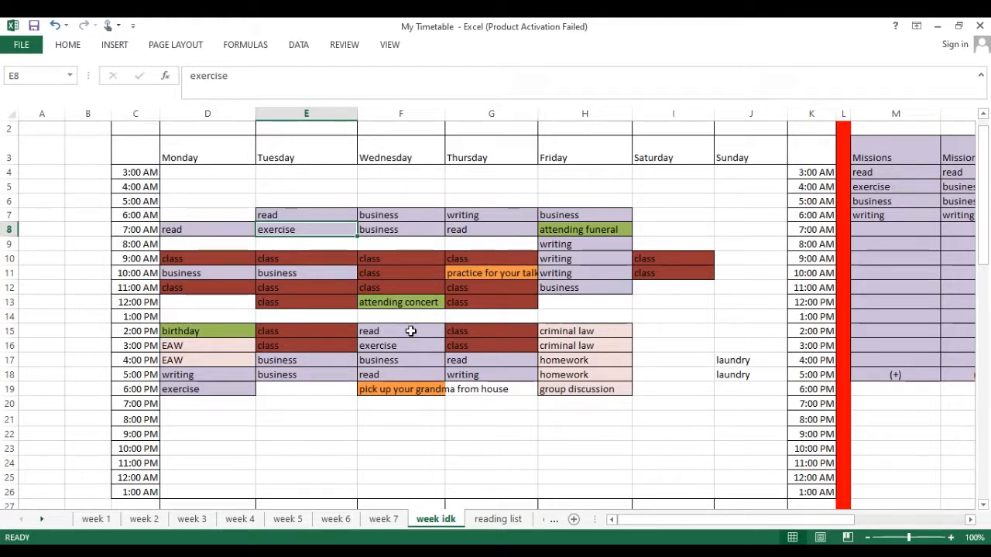
drag(410, 330, 410, 353)
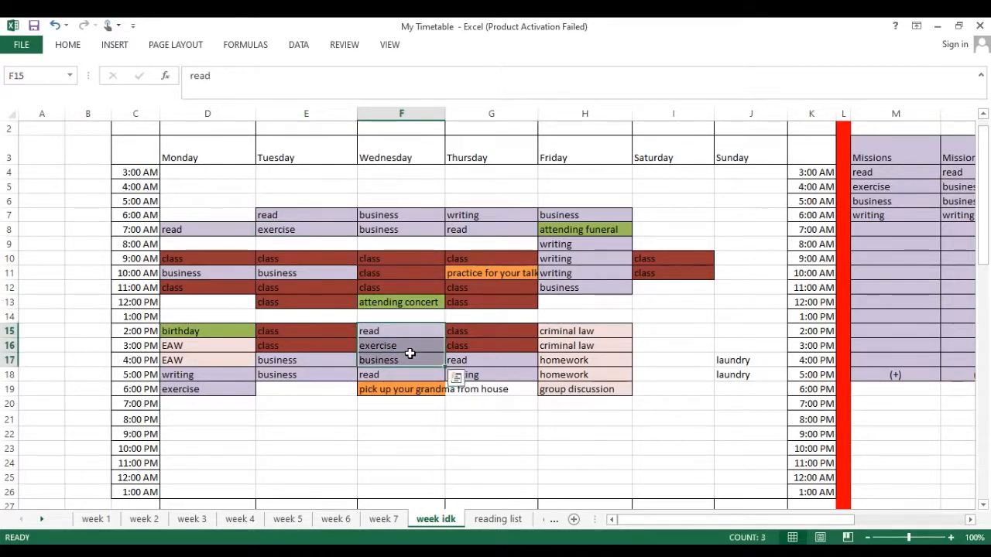
click(342, 300)
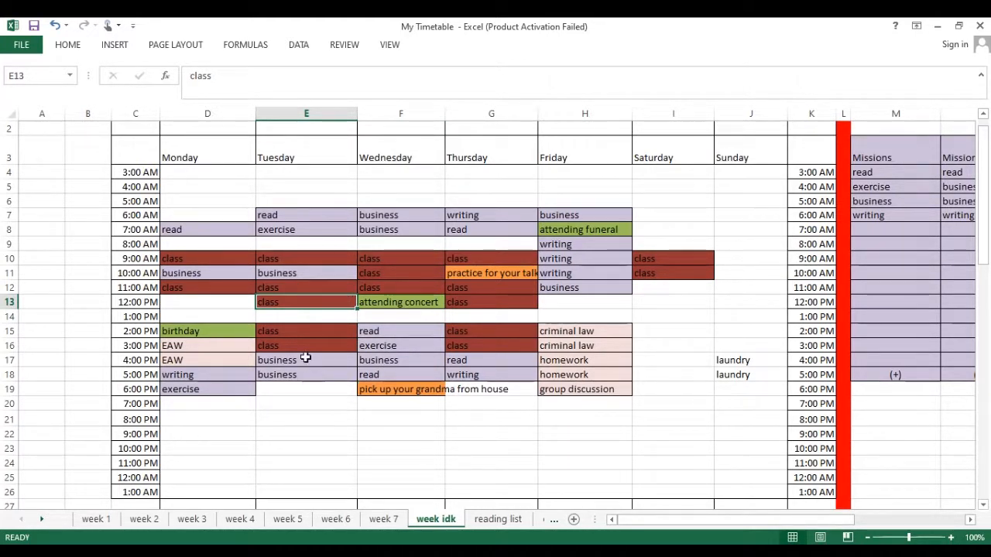
drag(299, 360, 296, 371)
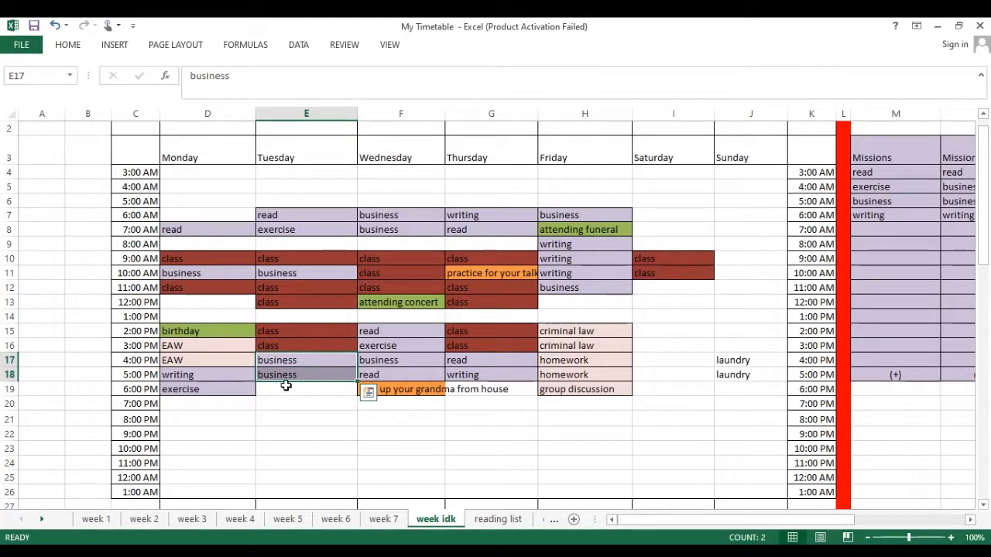
drag(285, 387, 446, 426)
drag(447, 414, 682, 339)
click(672, 384)
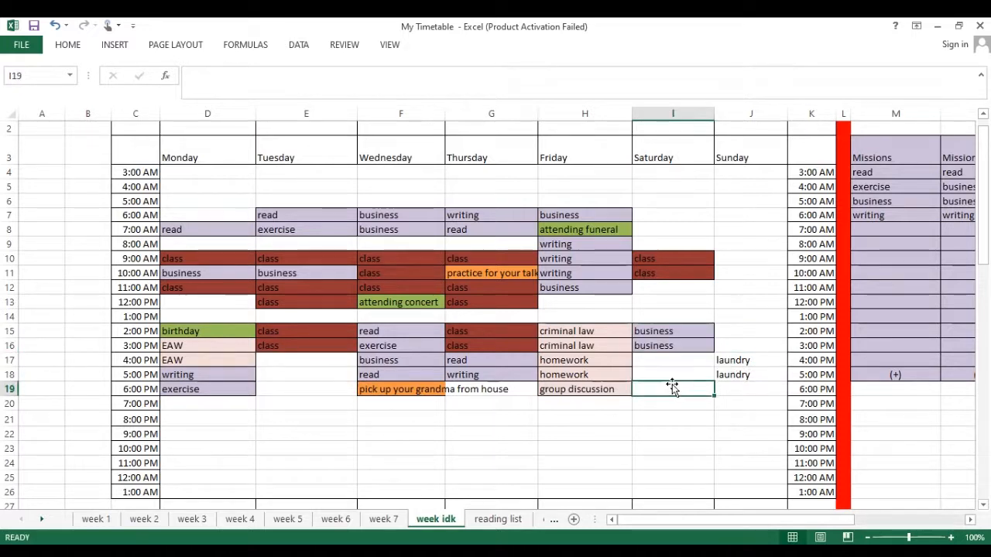
click(328, 386)
click(403, 377)
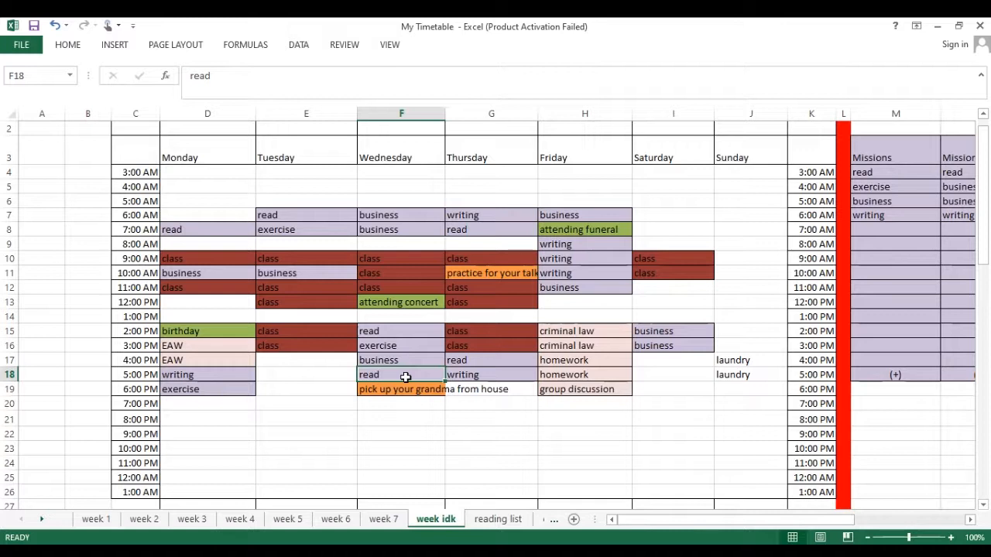
click(300, 387)
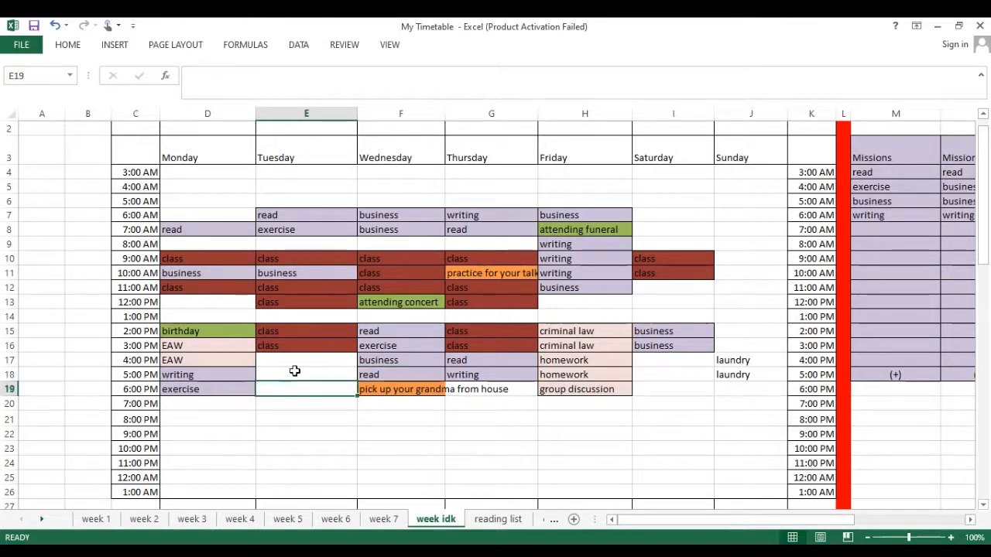
Examine the late-afternoon and evening slots from Monday to Friday, especially around Tuesday and Wednesday at 6:00 and 7:00 PM.
click(296, 361)
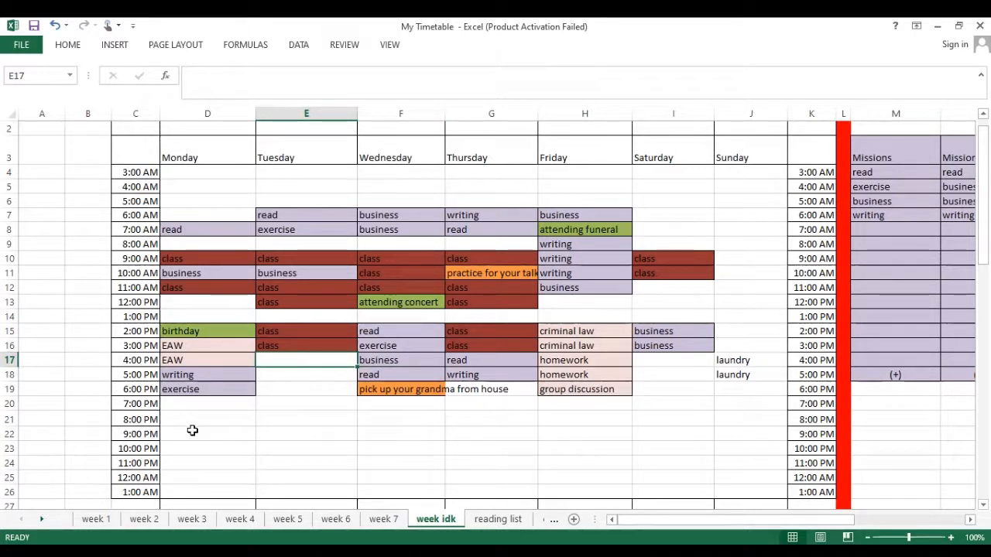
drag(190, 424, 544, 440)
click(554, 405)
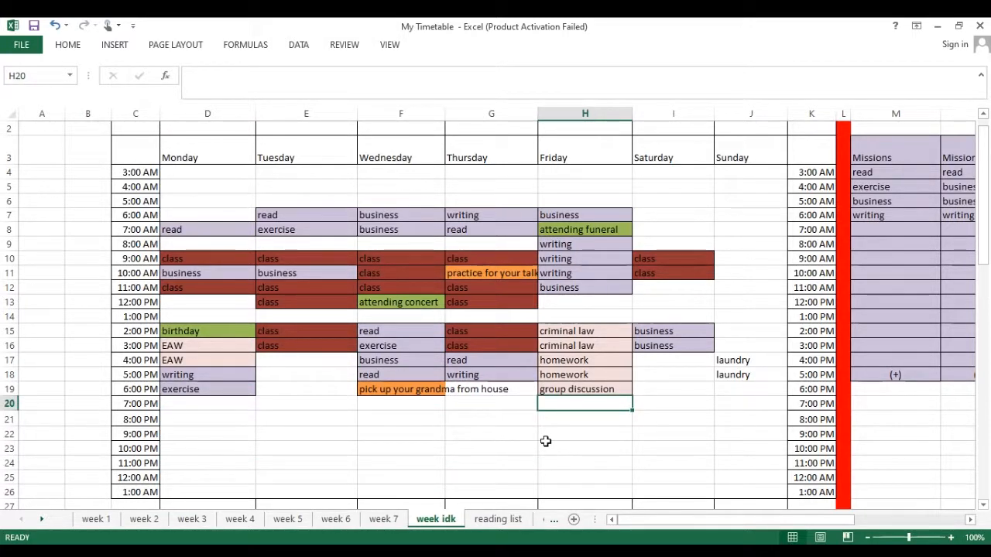
click(356, 390)
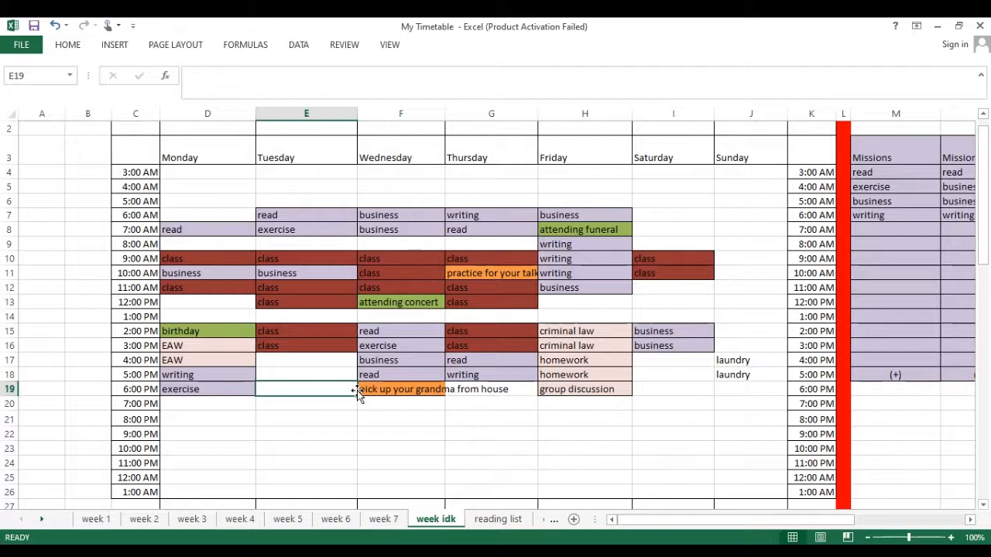
key(Right)
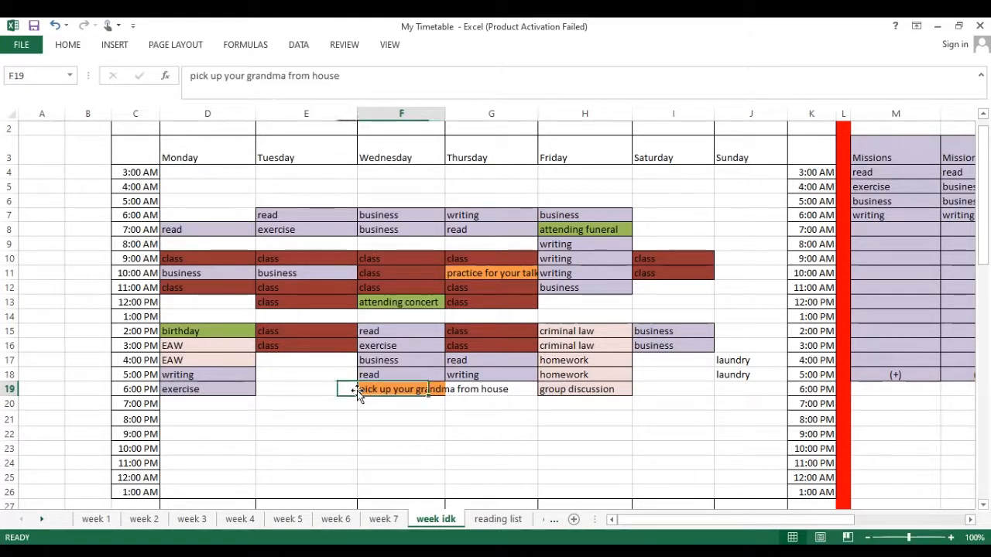
key(Left)
key(Down)
key(Right)
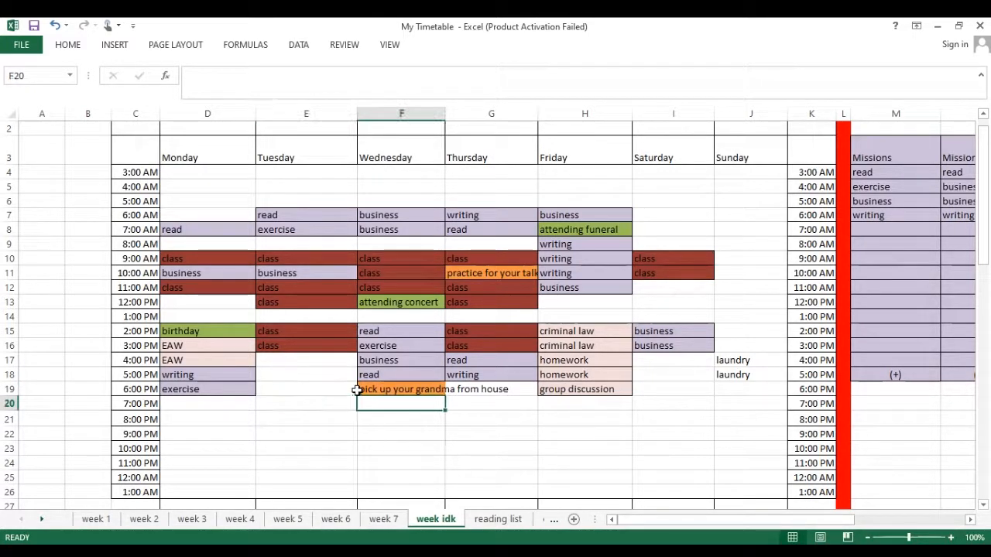
key(Up)
key(Down)
key(Left)
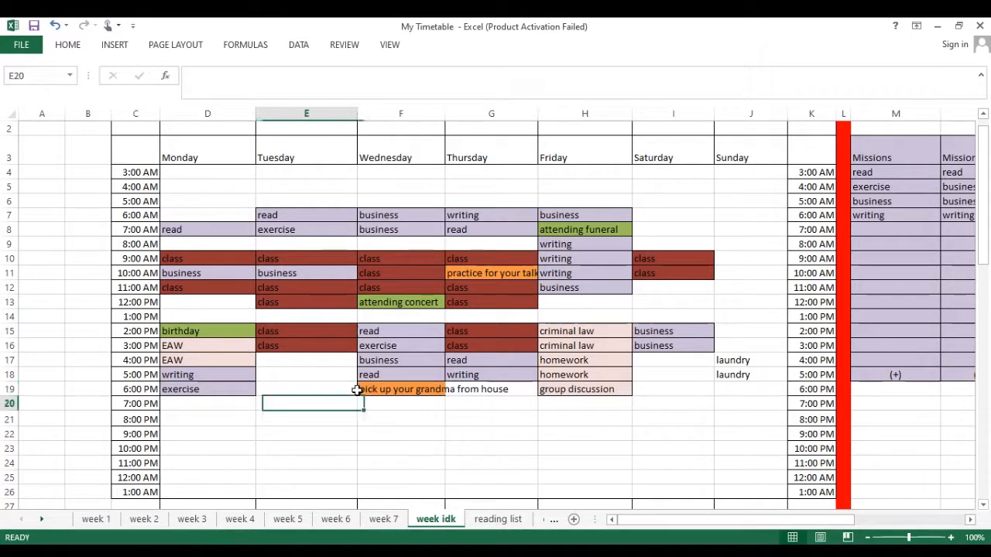
key(Up)
Move Wednesday's 2:00 to 4:00 PM read, exercise and business entries to Saturday 4:00 to 6:00 PM.
key(Right)
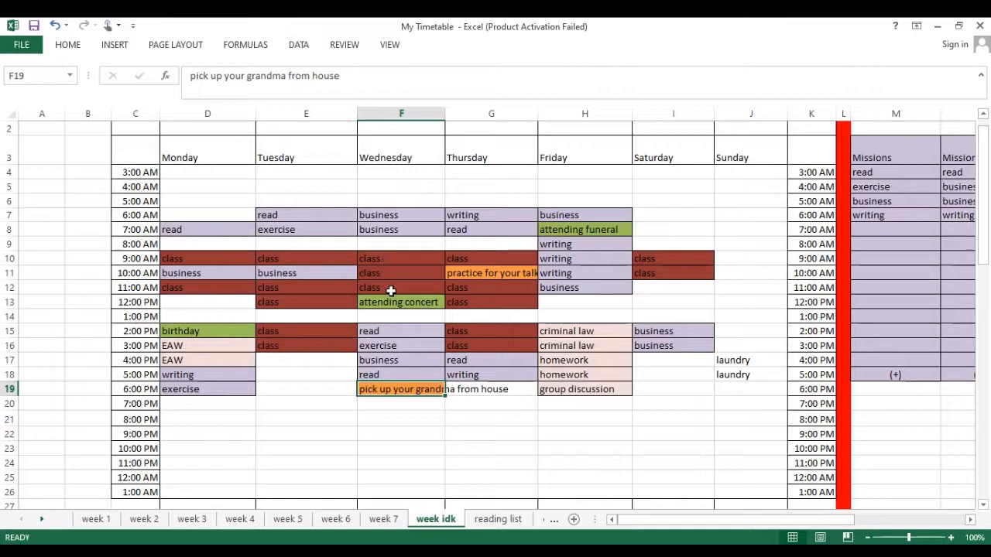
drag(391, 331, 672, 392)
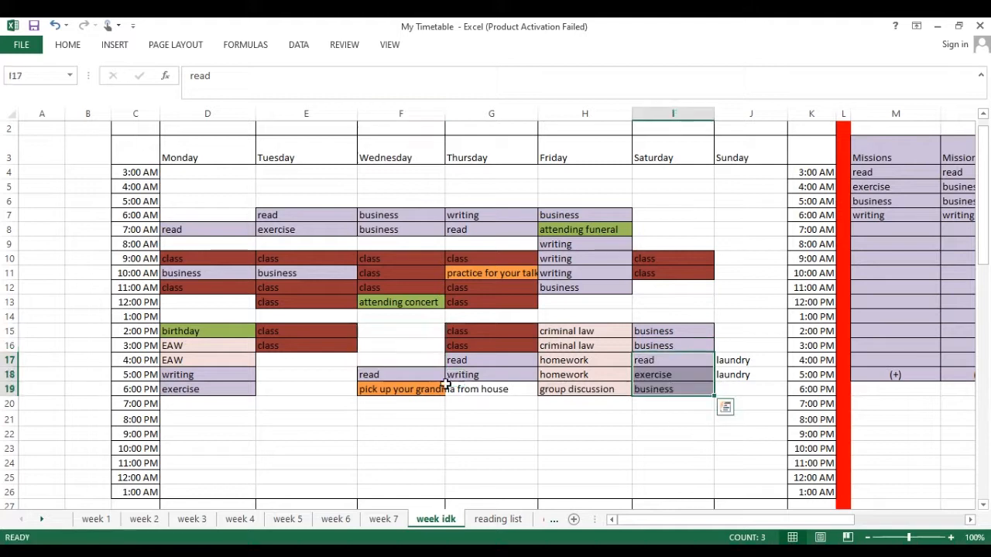
drag(431, 376, 553, 400)
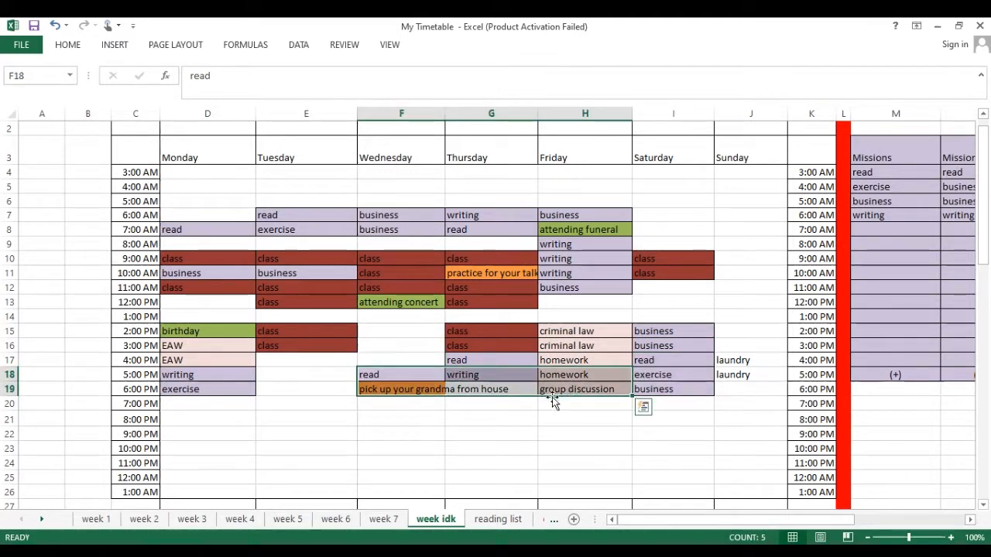
Move Thursday's 4:00 PM read and 5:00 PM writing to Saturday 7:00 and 8:00 PM.
drag(480, 358, 481, 371)
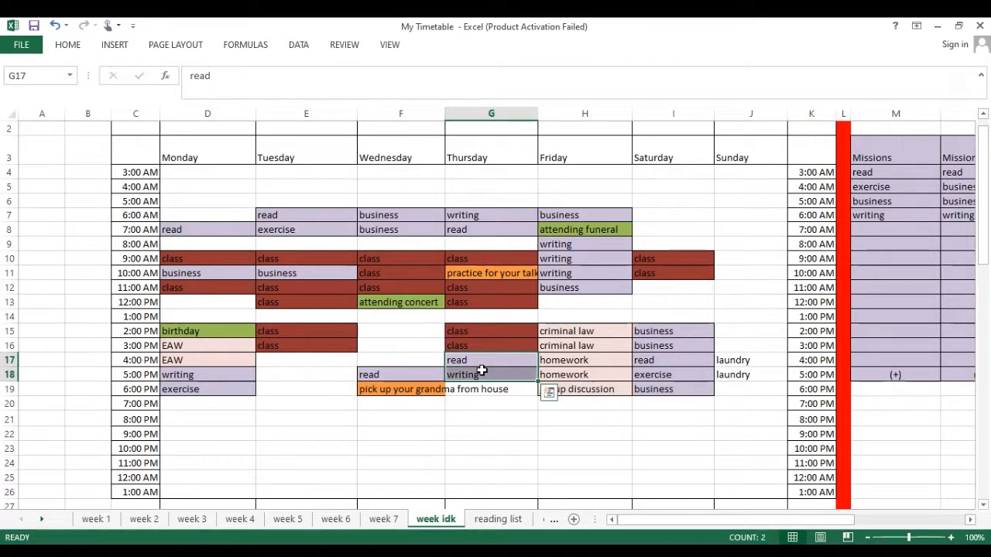
key(ctrl+c)
key(Right)
key(Right)
key(Down)
key(Down)
key(Down)
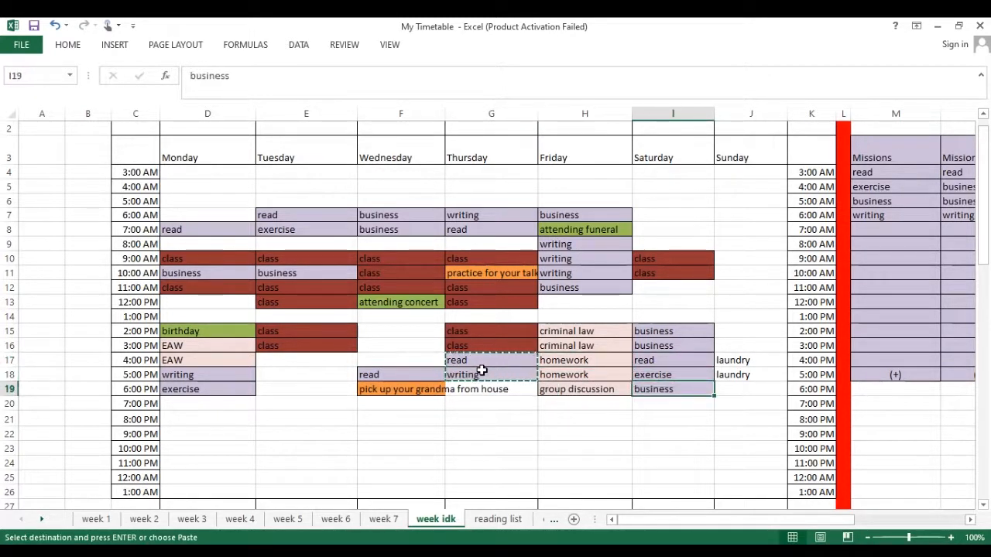
key(ctrl+v)
key(Left)
key(Up)
key(Up)
key(Up)
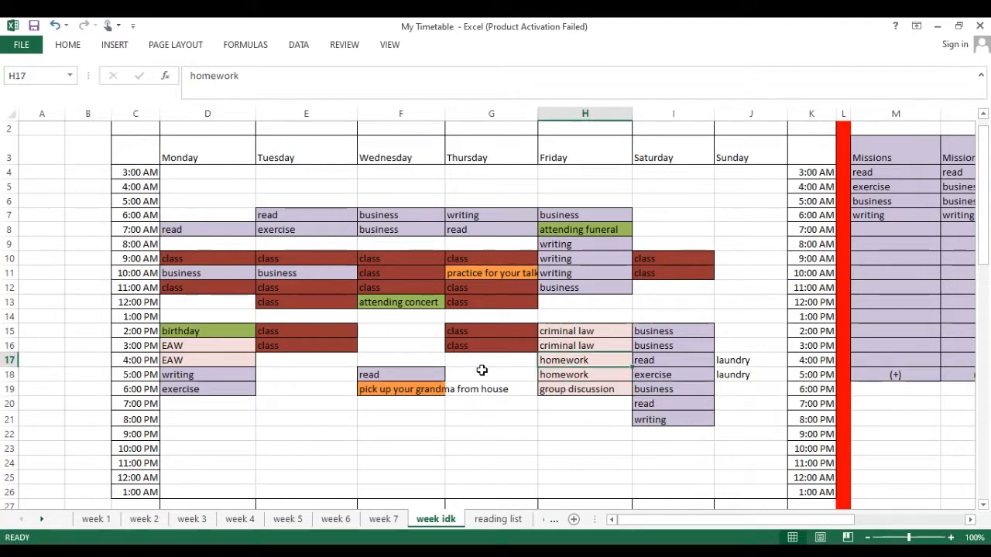
Move Thursday's 6:00 AM writing and 7:00 AM read to Sunday 11:00 AM and 12:00 PM.
drag(568, 258, 571, 273)
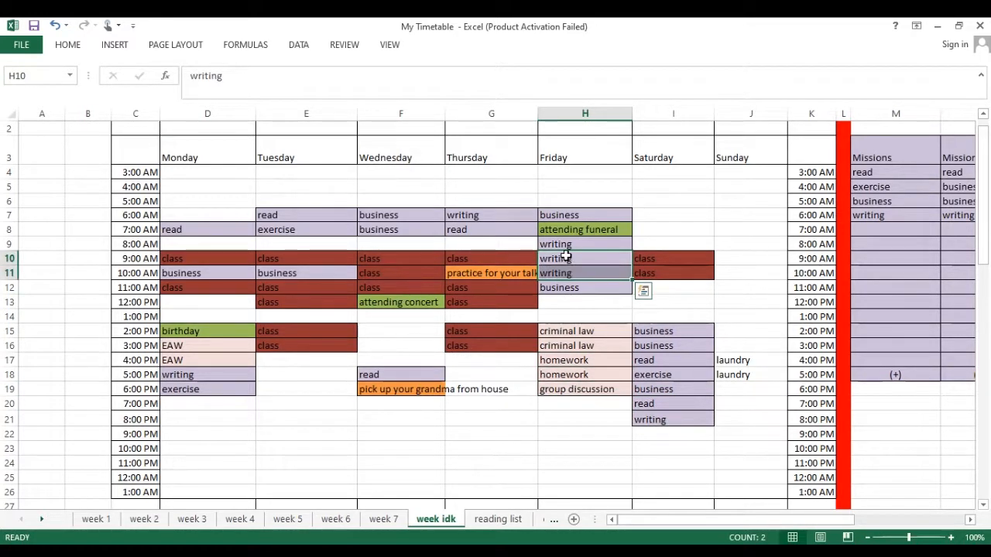
click(566, 258)
drag(511, 212, 506, 230)
key(ctrl+c)
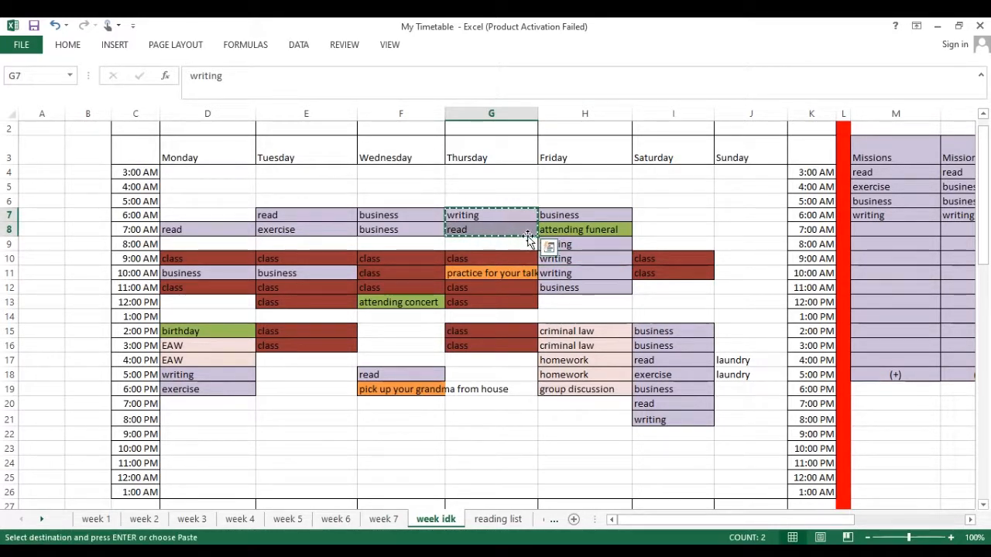
click(748, 287)
key(ctrl+v)
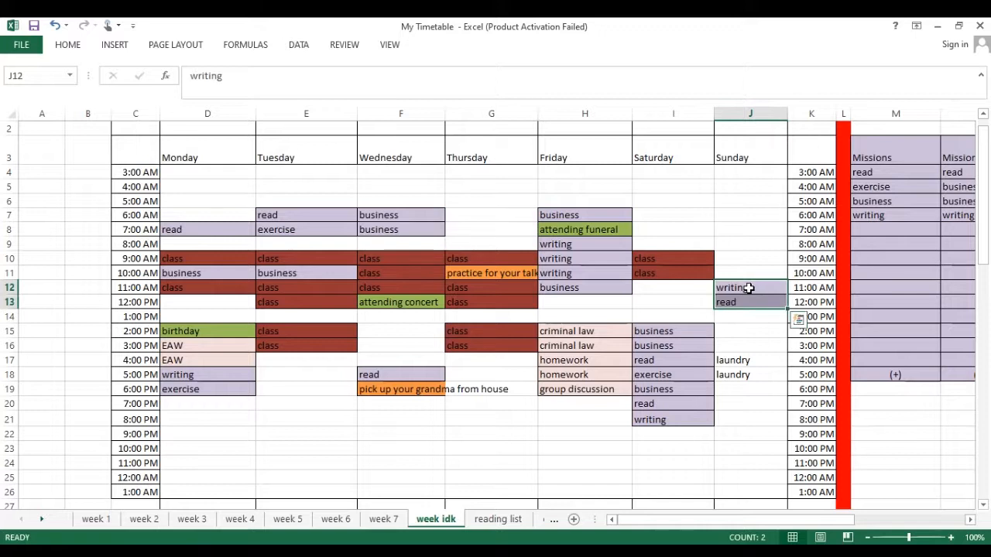
Move Friday's 2:00 to 5:00 PM criminal law and homework entries to Sunday 6:00 to 9:00 PM.
drag(569, 331, 571, 387)
key(ctrl+x)
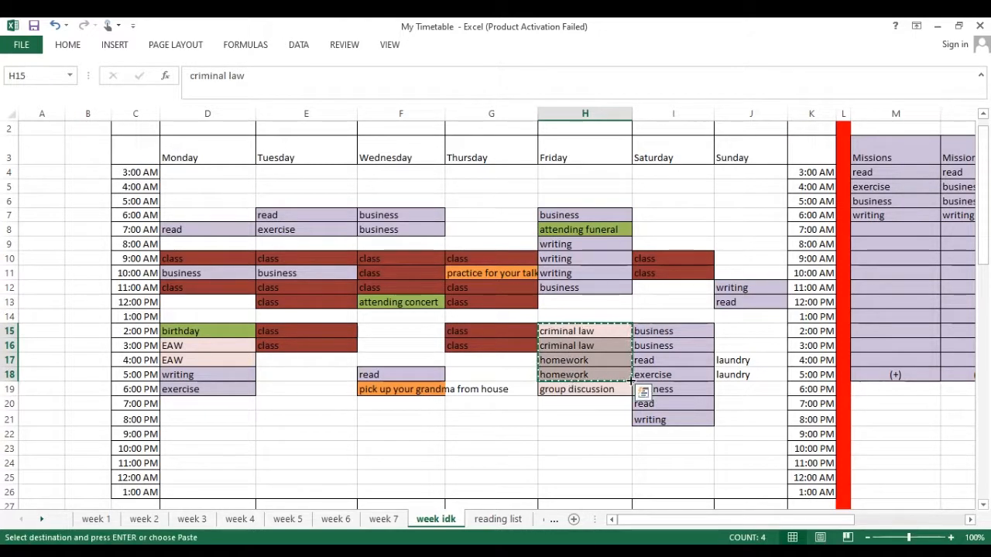
click(736, 391)
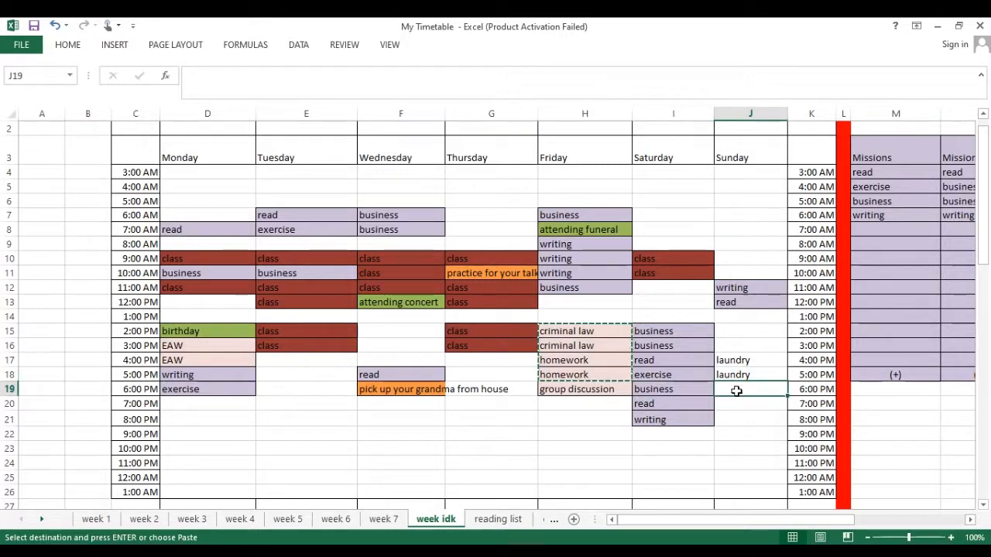
key(Return)
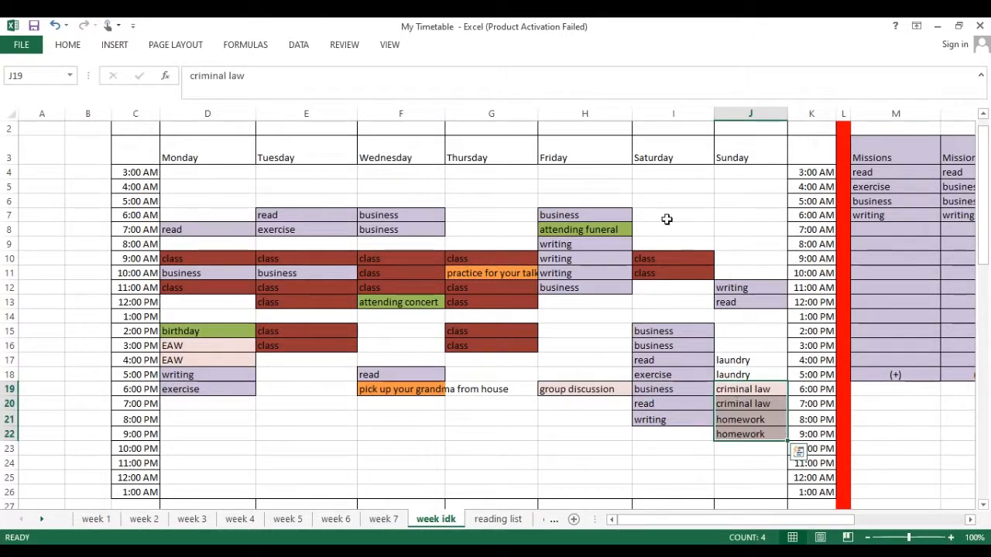
Review the Saturday and Sunday columns, checking Saturday's afternoon entries from 2:00 to 6:00 PM.
click(667, 243)
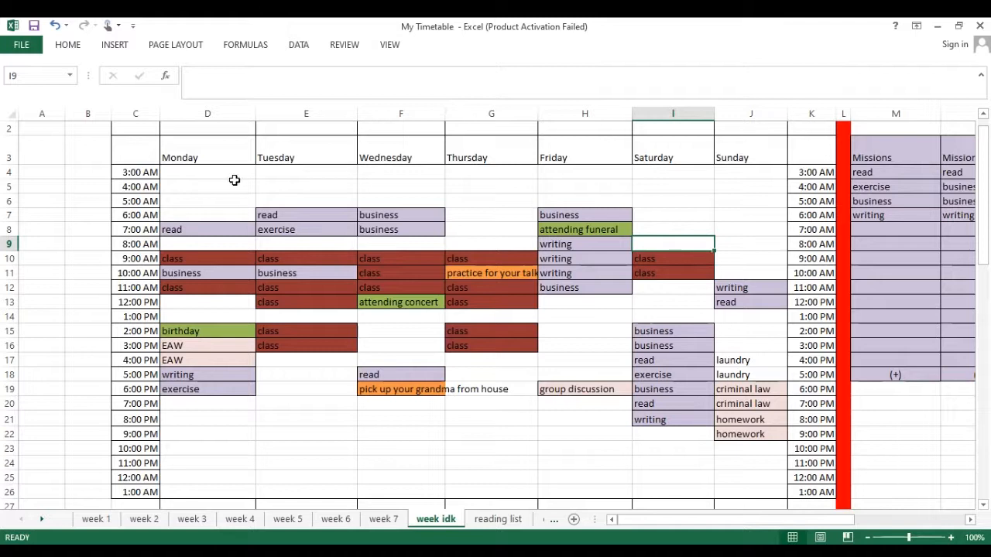
drag(630, 202, 741, 441)
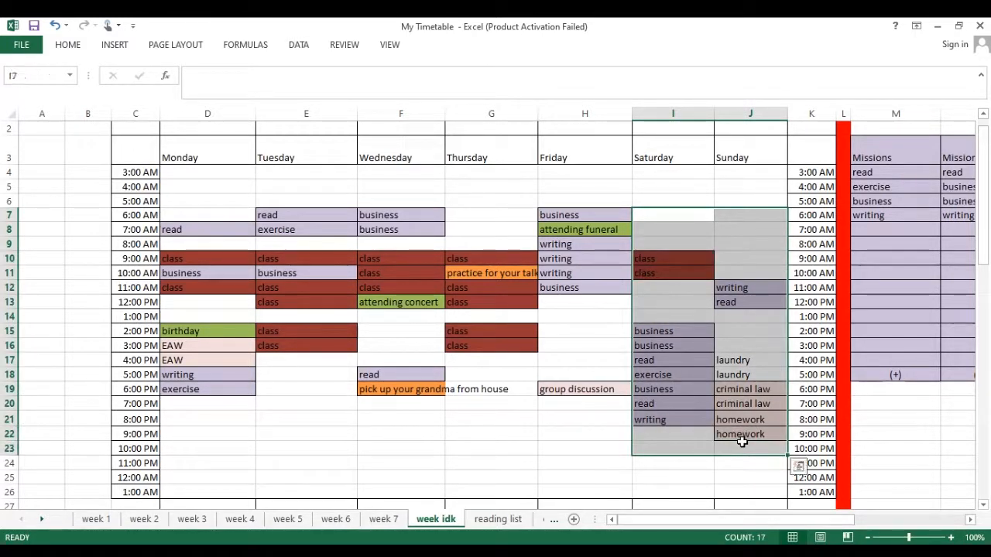
click(704, 360)
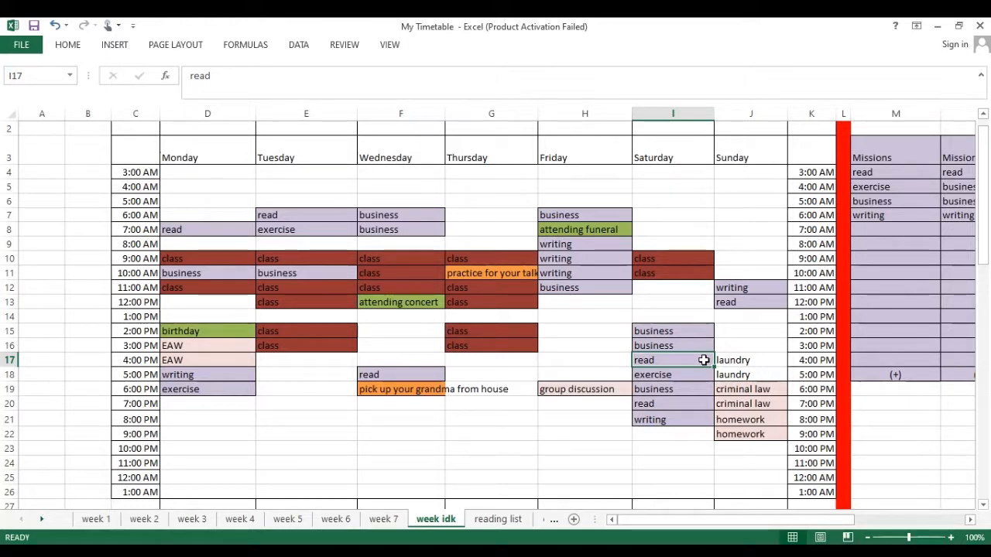
click(664, 328)
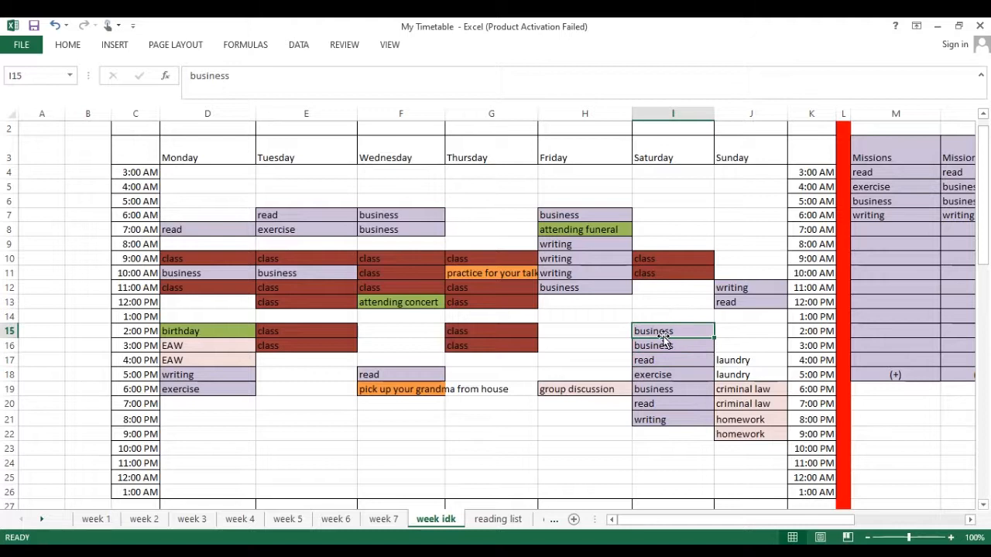
key(Down)
key(Down)
key(Down)
key(Down)
key(Up)
key(Up)
key(Up)
key(Up)
key(Down)
key(Down)
key(Down)
key(Down)
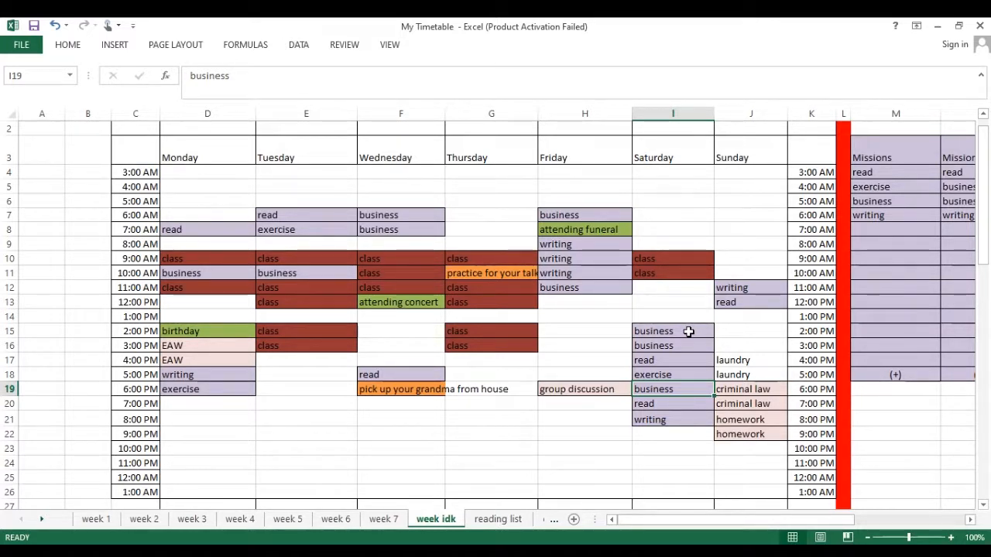
Try clearing the contents and formatting of Saturday's 6:00 PM and 3:00 PM business entries, and undo both clearings.
click(65, 44)
click(832, 98)
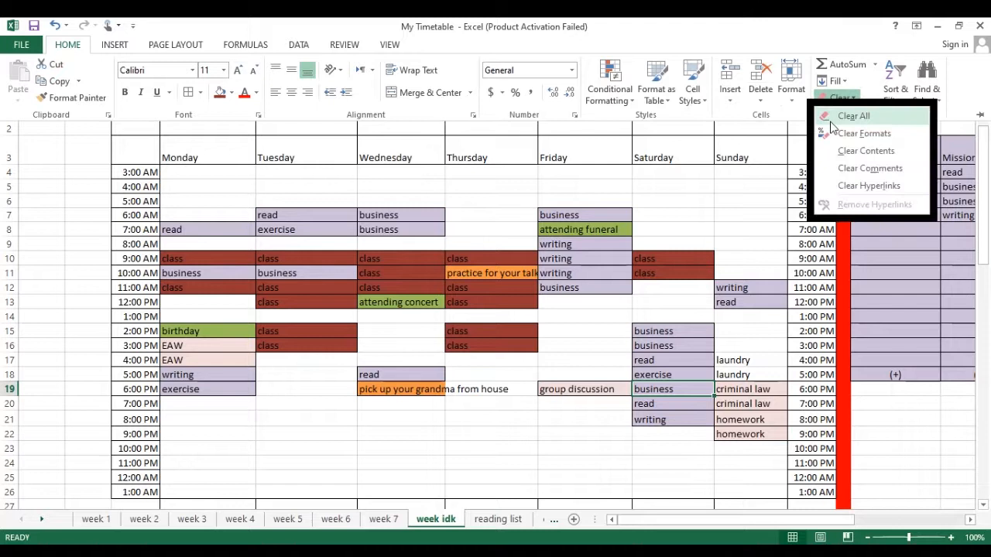
click(851, 115)
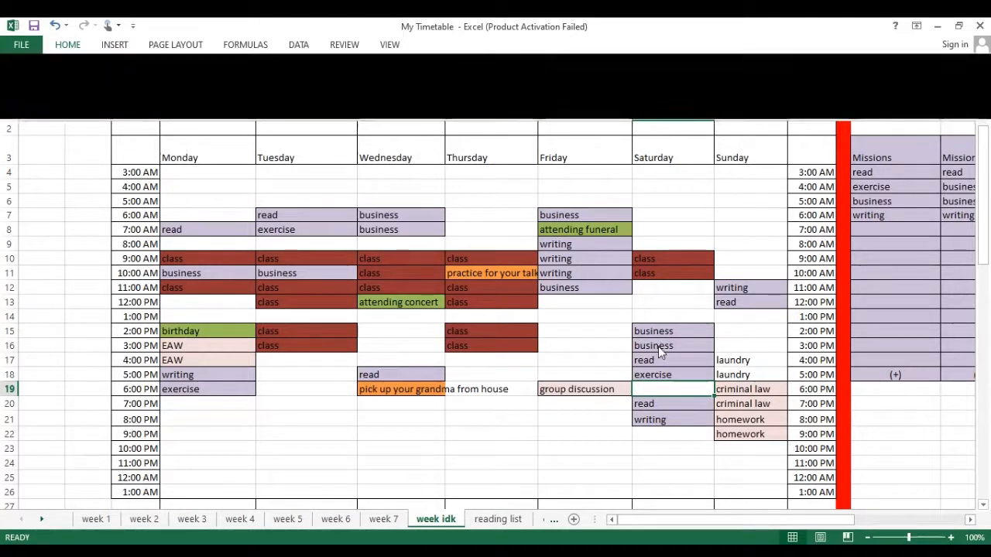
click(658, 346)
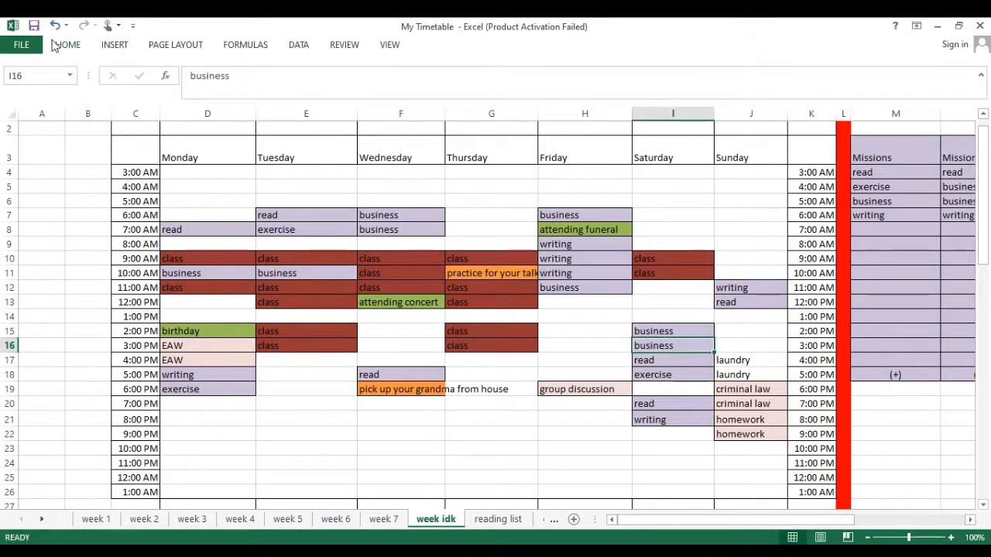
click(58, 45)
click(841, 99)
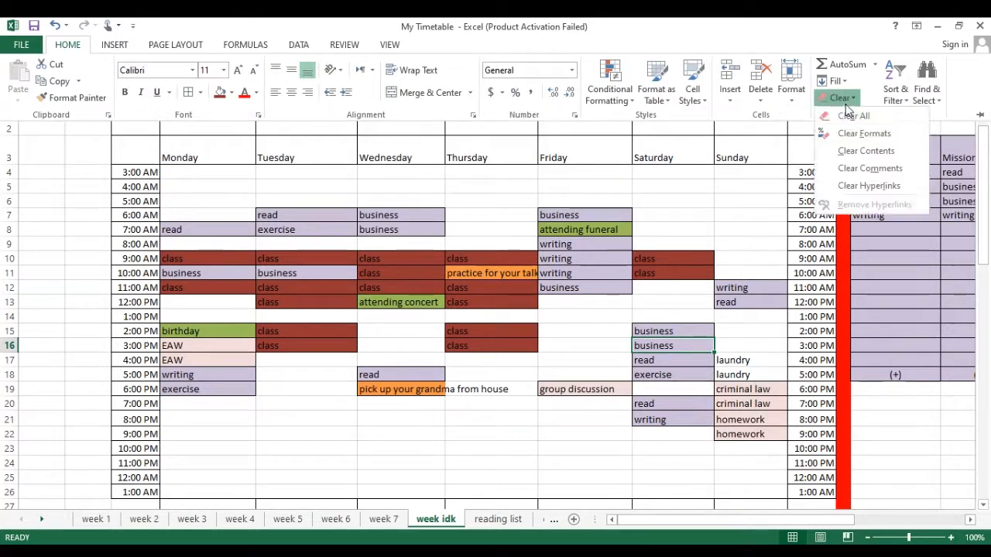
click(846, 122)
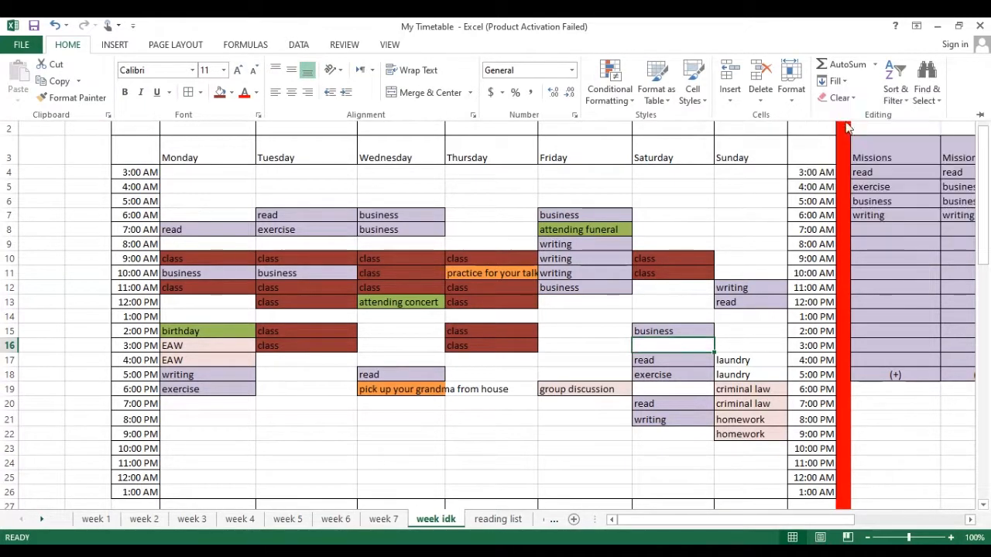
key(ctrl+z)
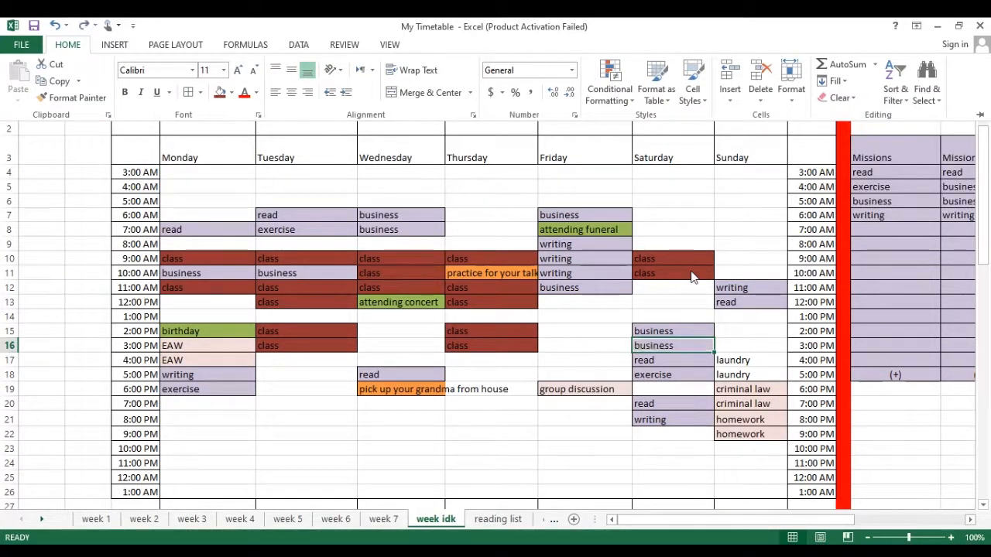
key(ctrl+z)
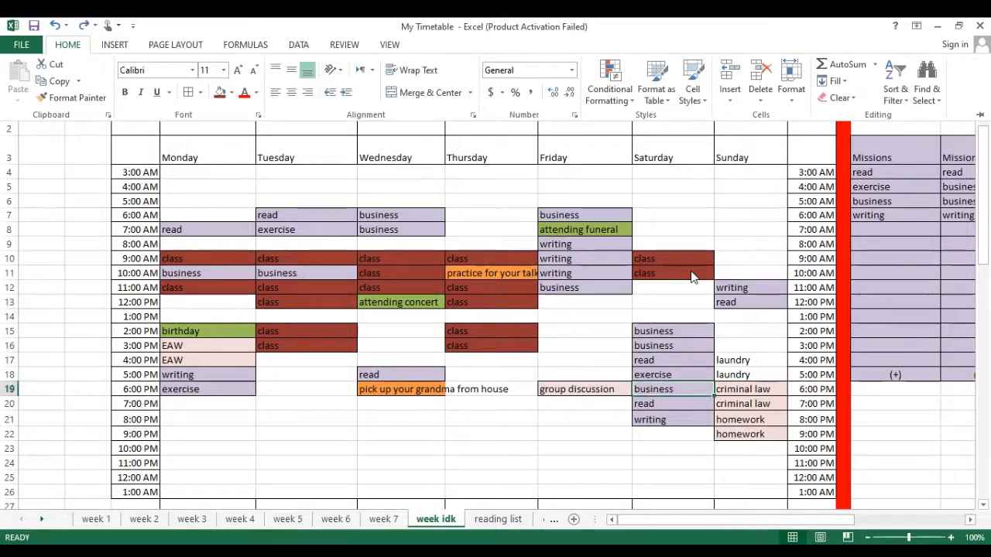
Fill Saturday's 6:00 PM and 3:00 PM business entries with red.
click(230, 93)
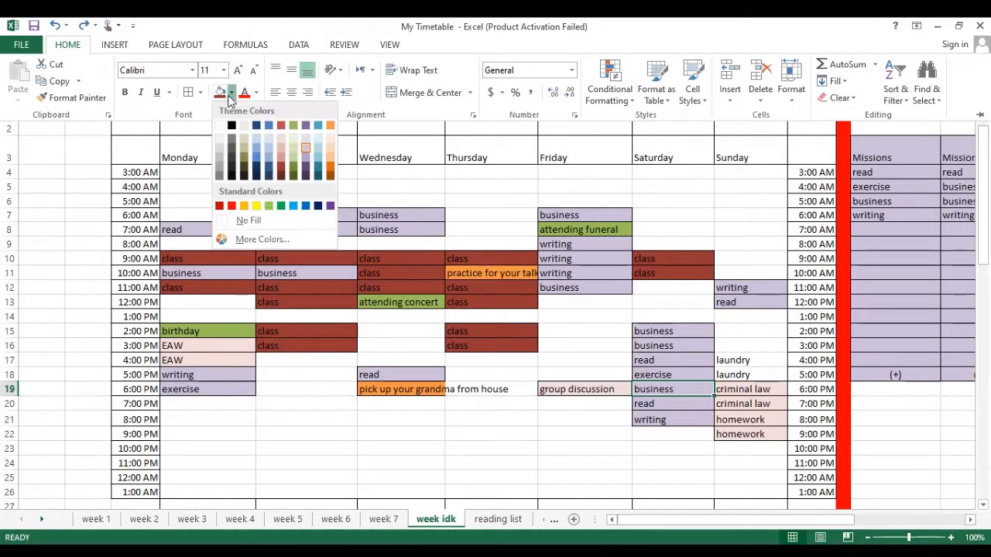
click(229, 191)
click(642, 346)
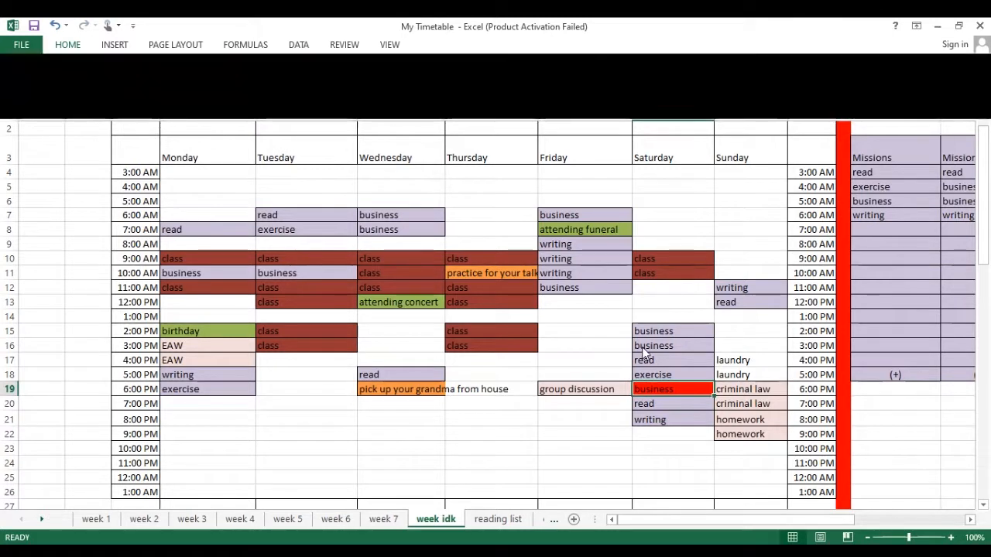
click(68, 44)
click(220, 92)
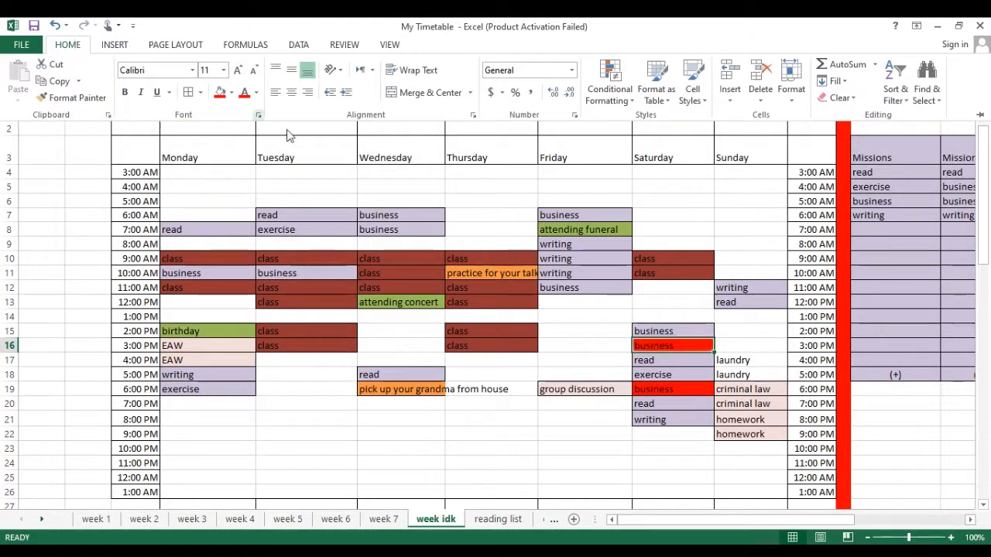
Move Saturday's red 3:00 PM business entry down to Saturday's 1:00 AM slot.
click(667, 350)
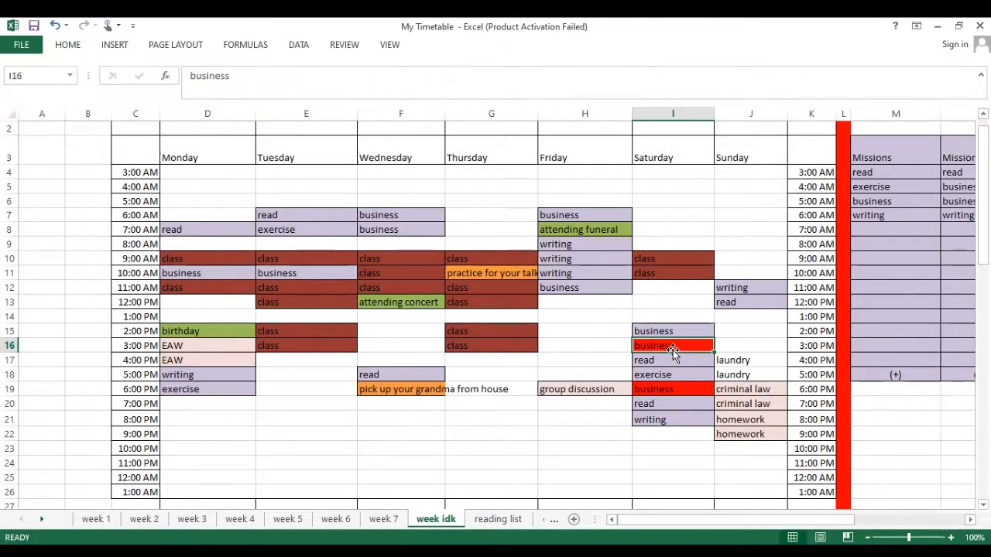
drag(673, 354, 671, 493)
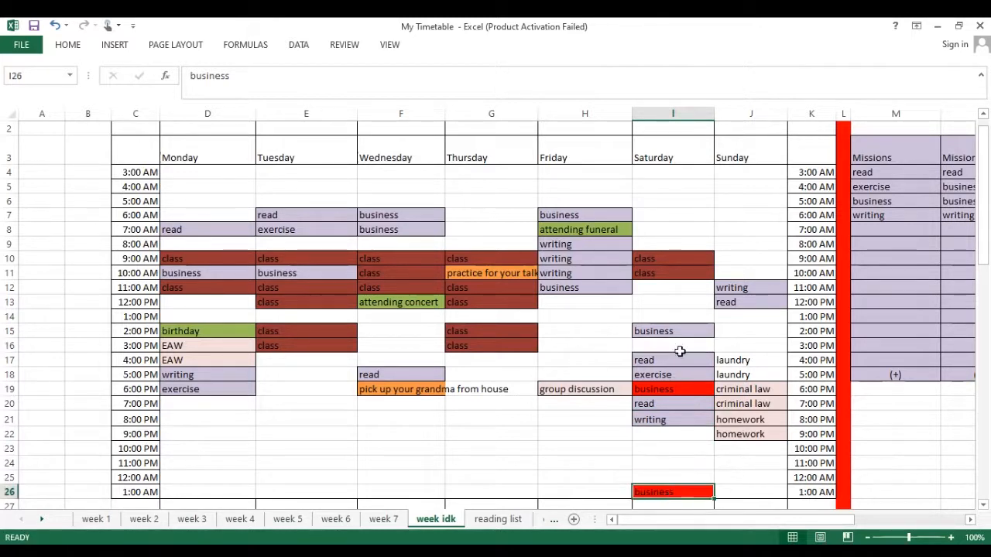
Move Saturday's red 6:00 PM business entry to Sunday's 1:00 AM slot.
click(673, 399)
click(672, 393)
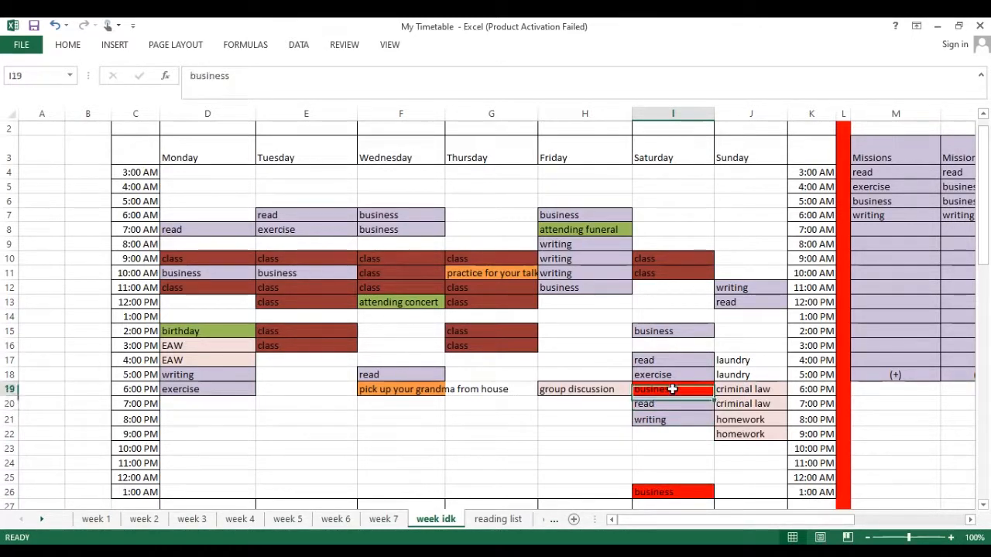
drag(673, 393, 757, 492)
click(734, 473)
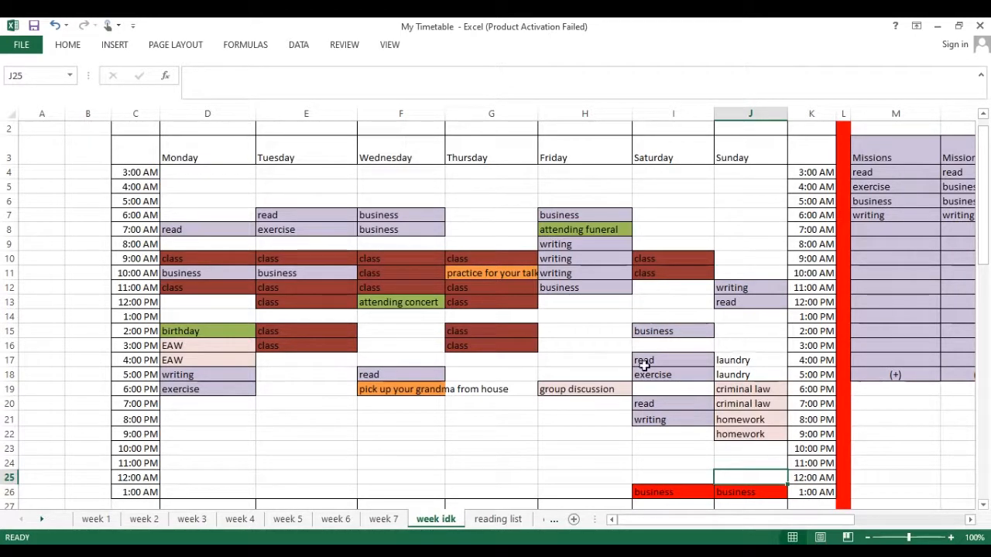
Move Saturday's 2:00 PM business entry to 6:00 AM, and Sunday's writing and read entries to Saturday's 7:00 and 8:00 AM slots.
click(685, 357)
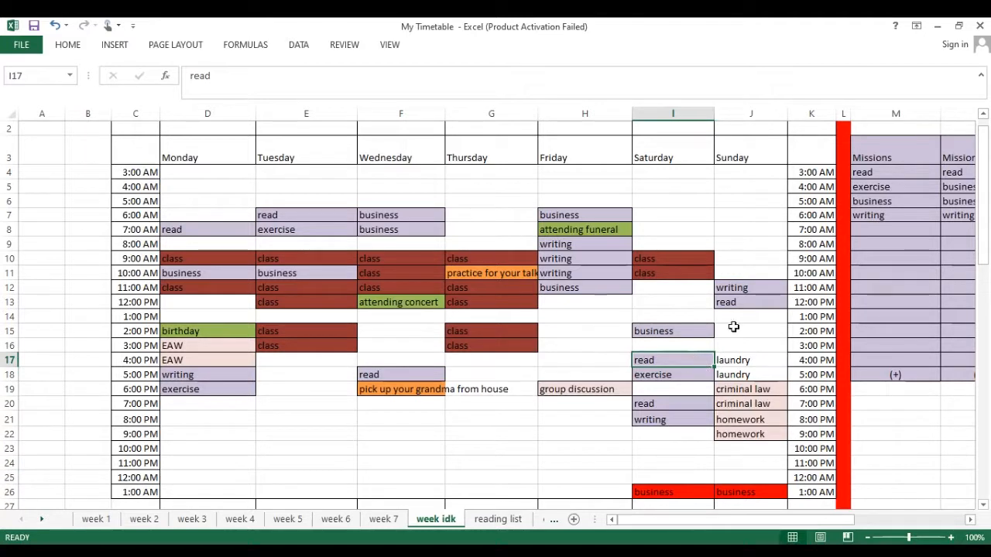
click(685, 334)
drag(685, 338, 681, 215)
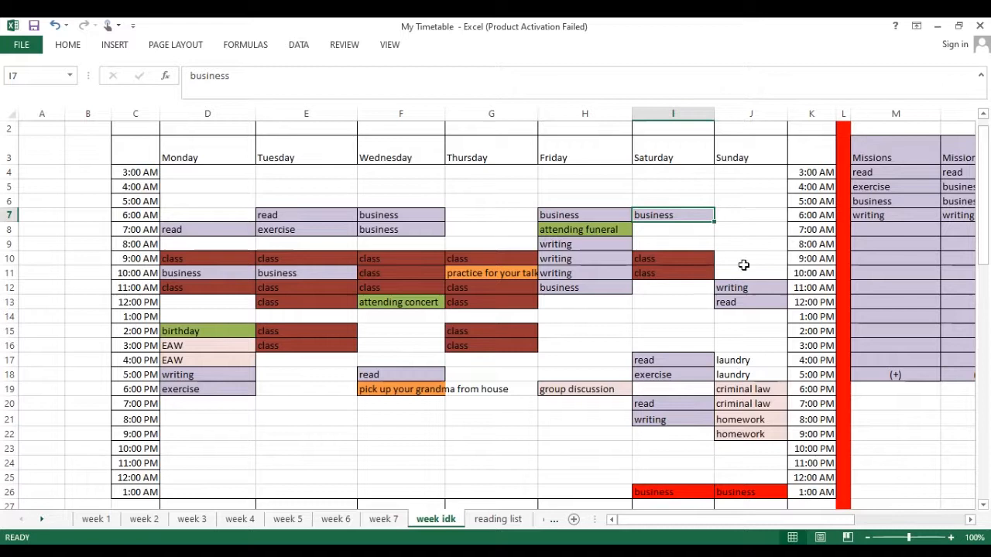
drag(746, 286, 748, 310)
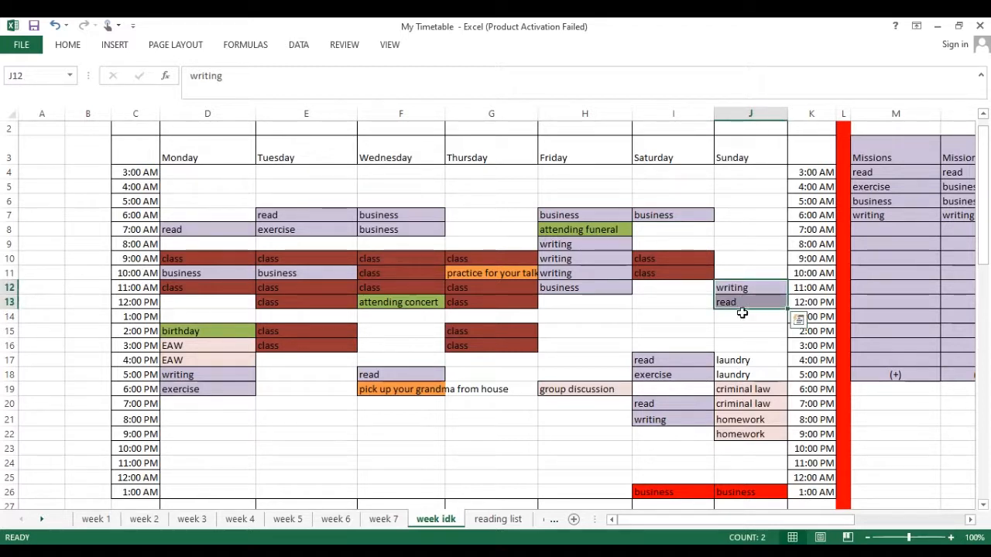
drag(741, 313, 669, 245)
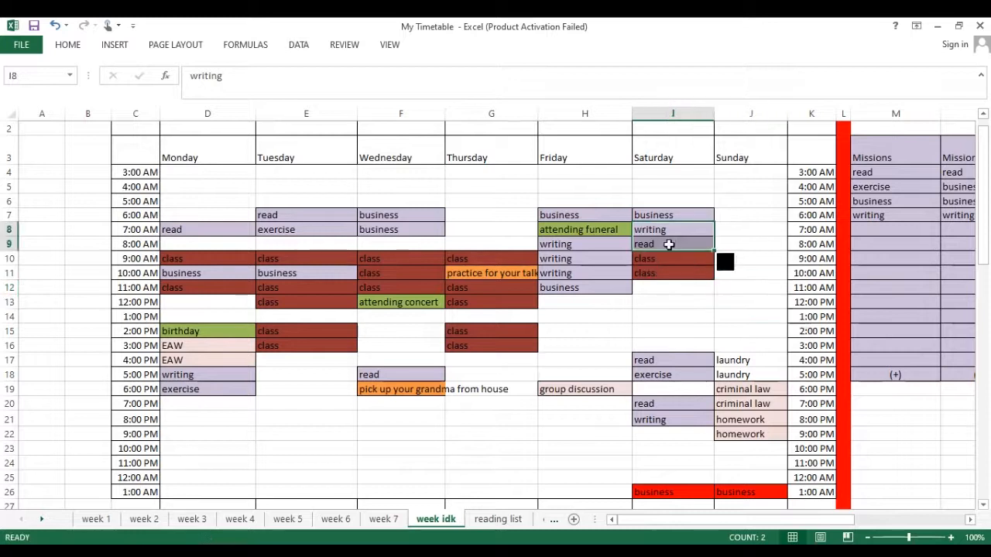
Move Saturday's block of entries from 4:00 to 8:00 PM up so that it starts at 11:00 AM.
click(659, 417)
drag(655, 358, 658, 418)
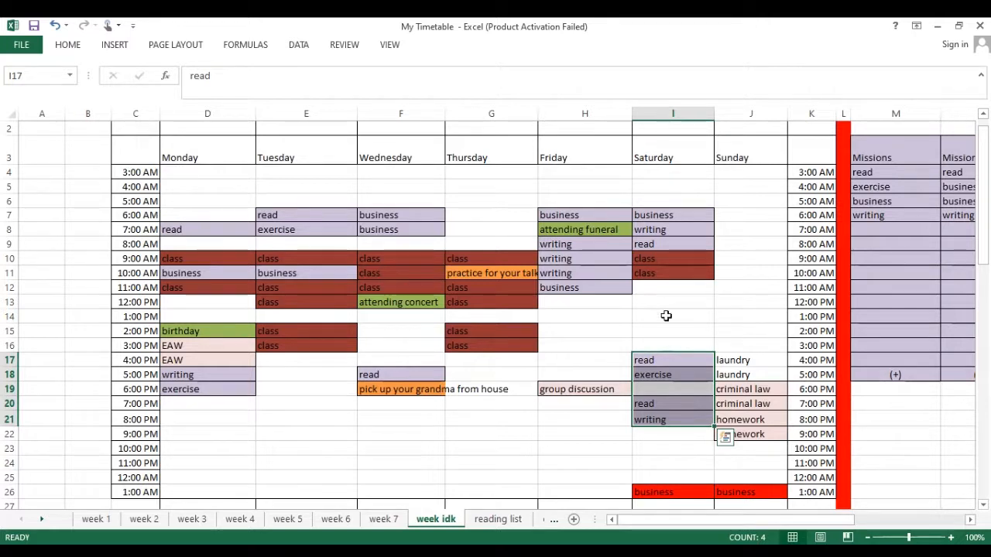
drag(668, 349, 664, 282)
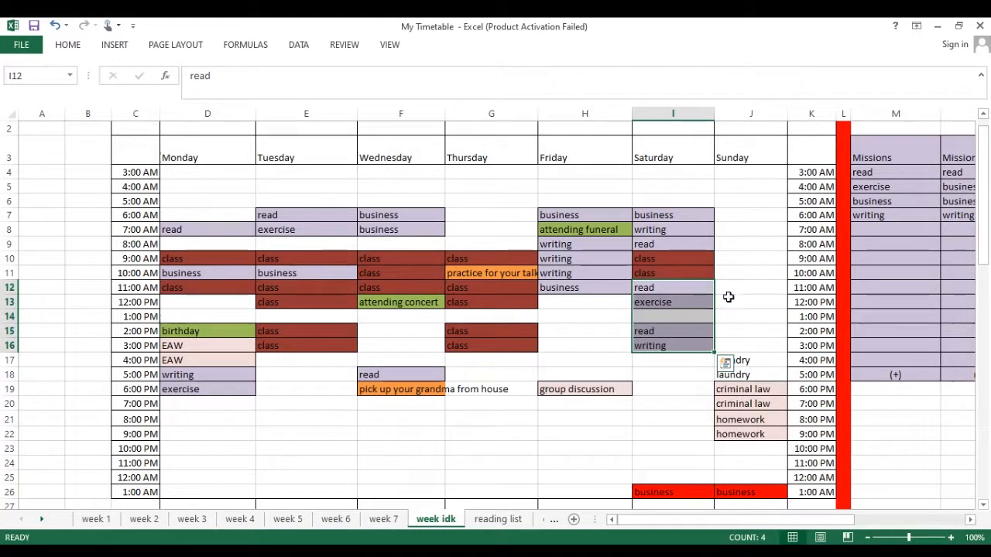
Review Saturday's entries from 12:00 to 3:00 PM and Sunday's afternoon slots down to 6:00 PM.
click(655, 297)
key(Down)
key(Down)
key(Right)
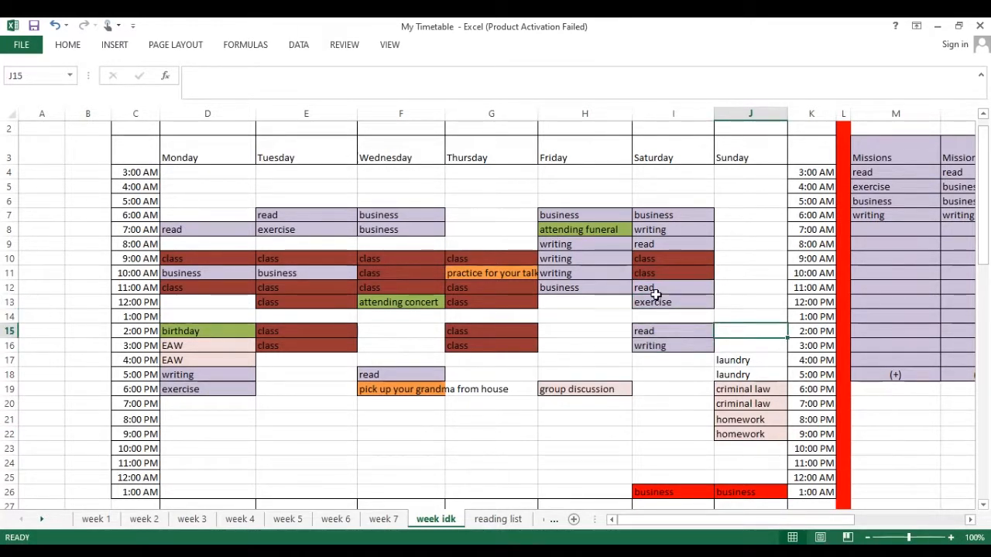
key(Left)
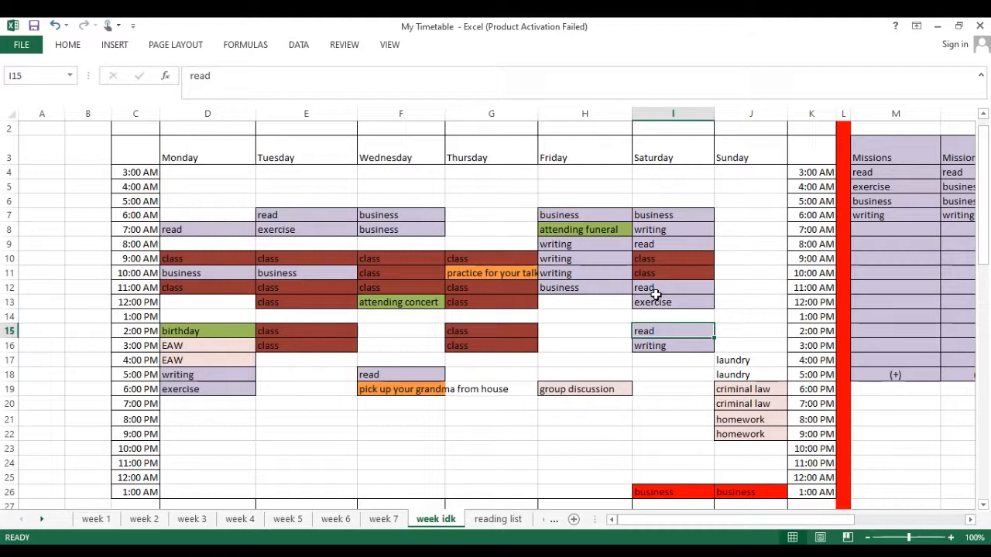
key(Down)
key(Up)
key(Up)
key(Up)
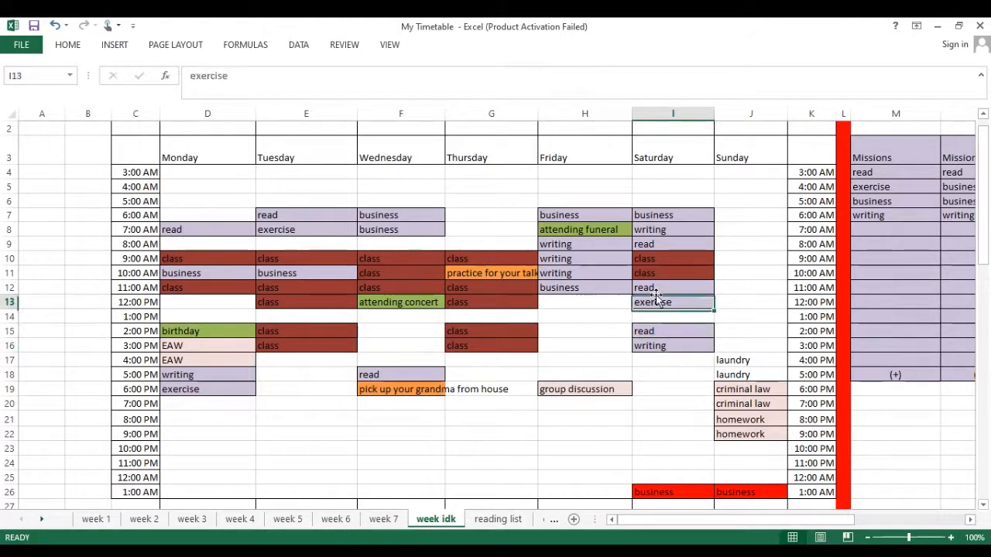
key(Down)
key(Down)
key(Down)
key(Right)
key(Down)
key(Down)
key(Down)
key(Down)
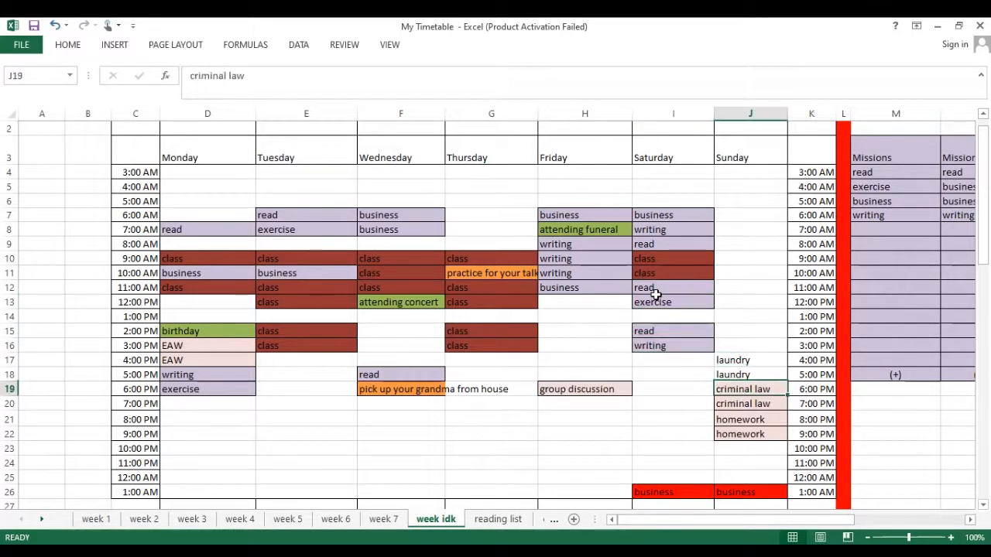
Clear the contents and formatting of Sunday's 6:00 PM criminal law entry.
click(747, 389)
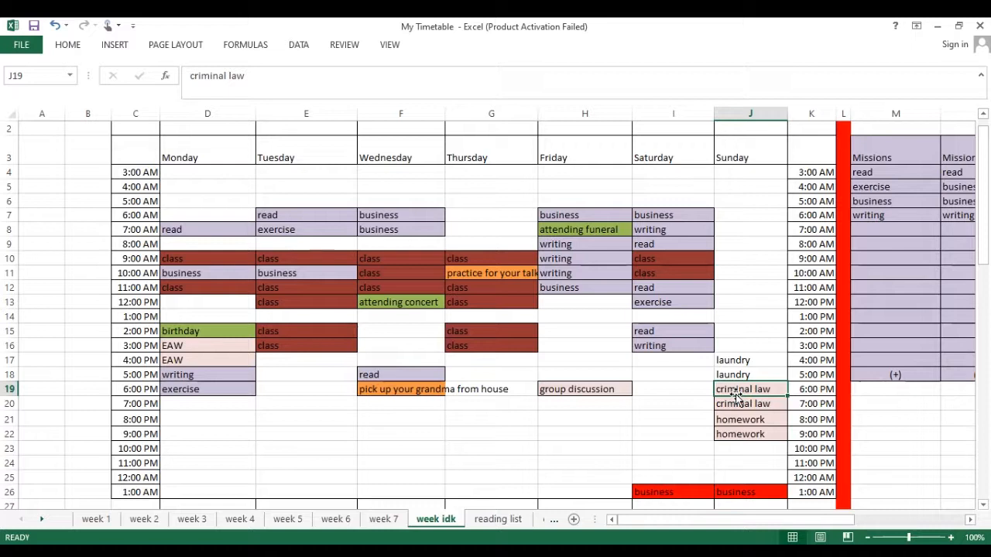
click(72, 49)
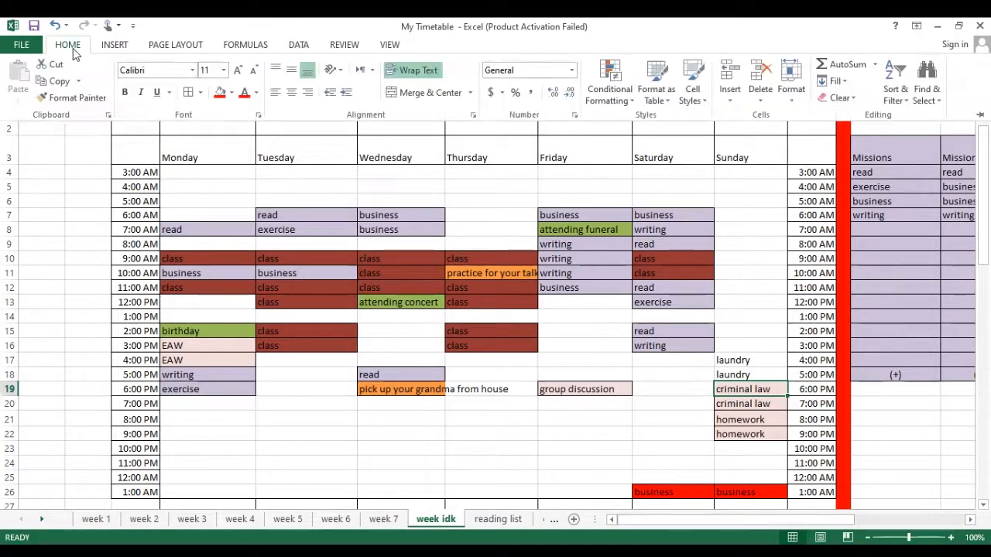
click(842, 98)
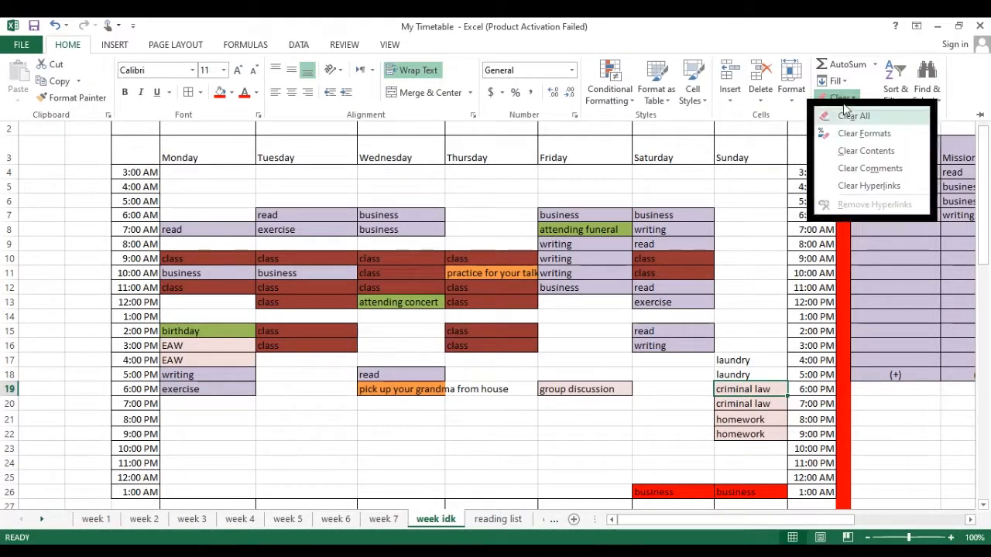
click(851, 116)
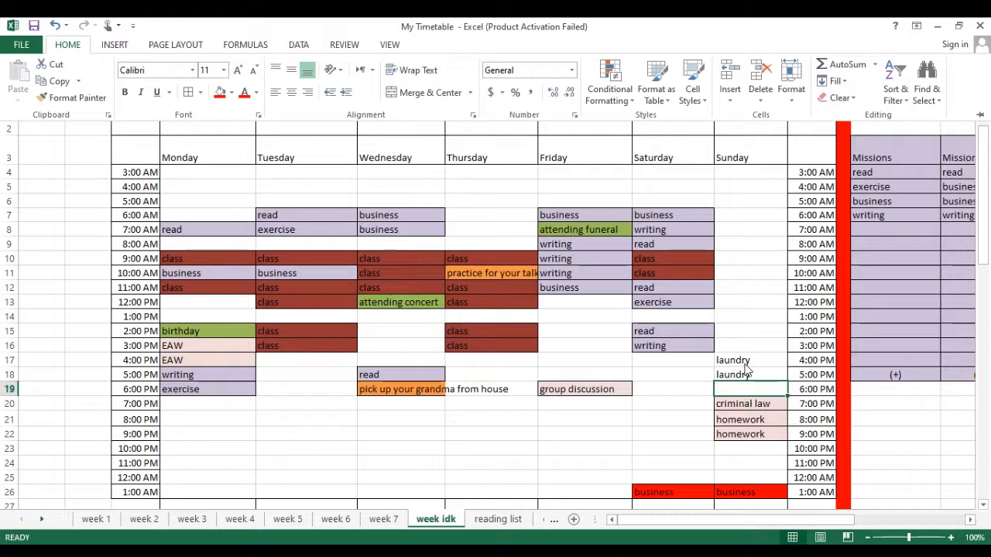
click(739, 419)
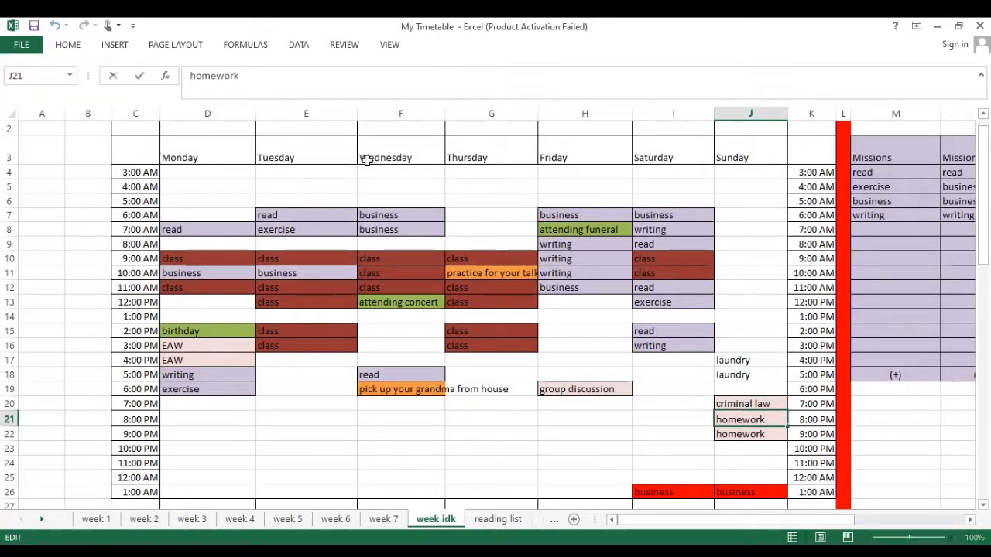
click(67, 44)
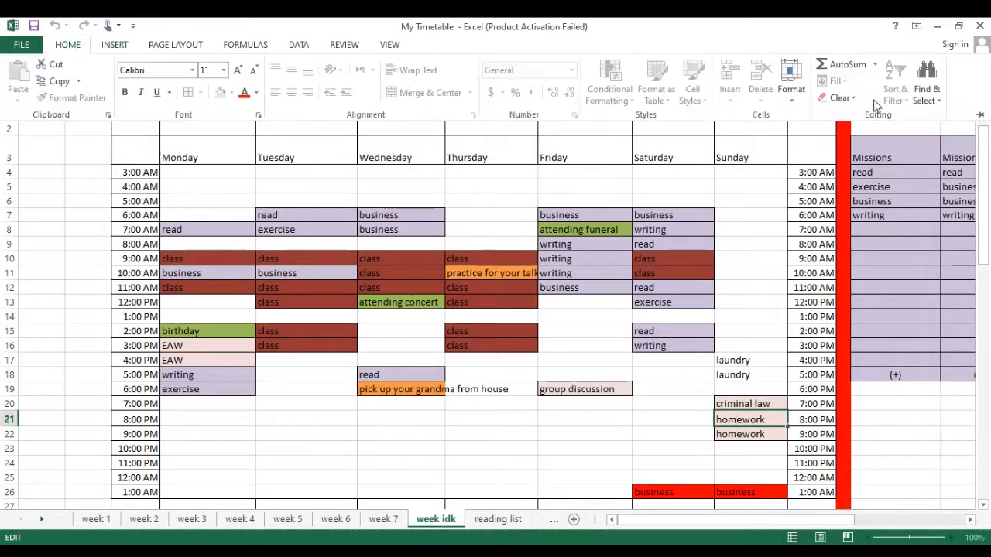
click(840, 97)
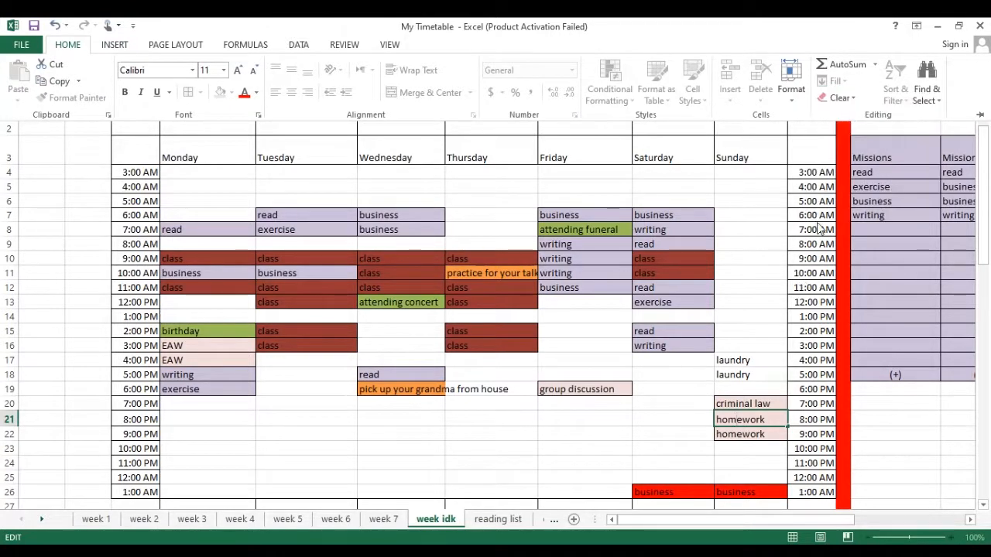
click(840, 97)
click(851, 116)
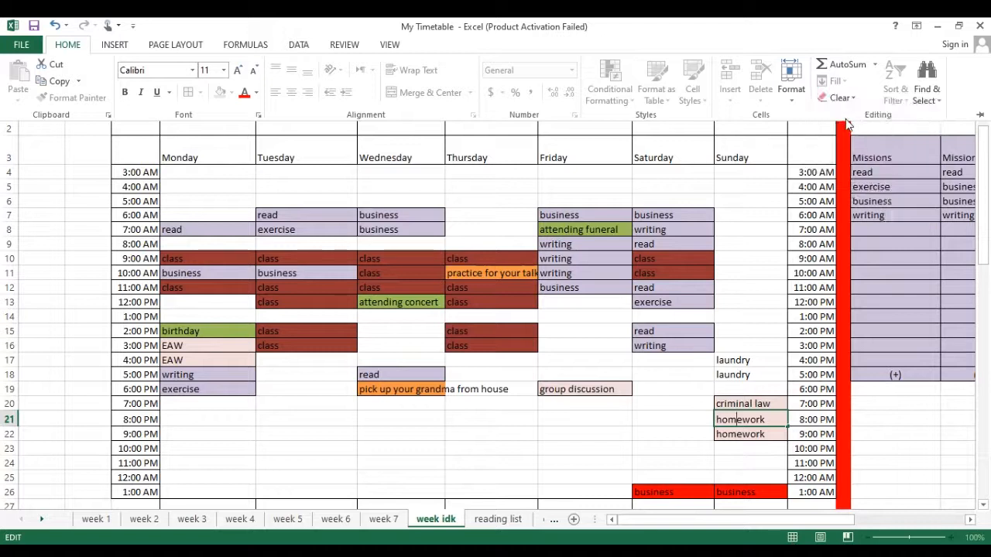
click(740, 417)
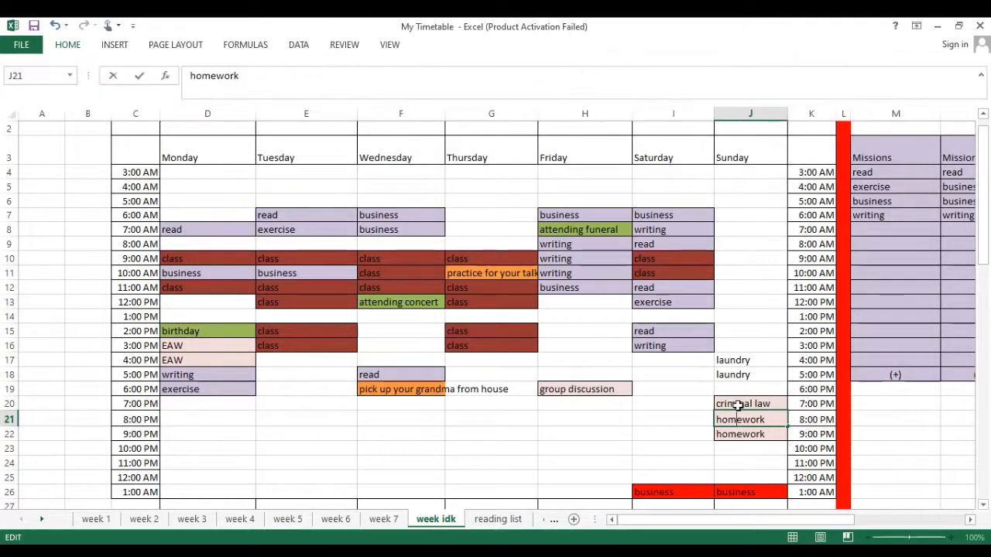
click(739, 404)
Clear the contents and formatting of Sunday's 8:00 PM homework entry.
click(740, 419)
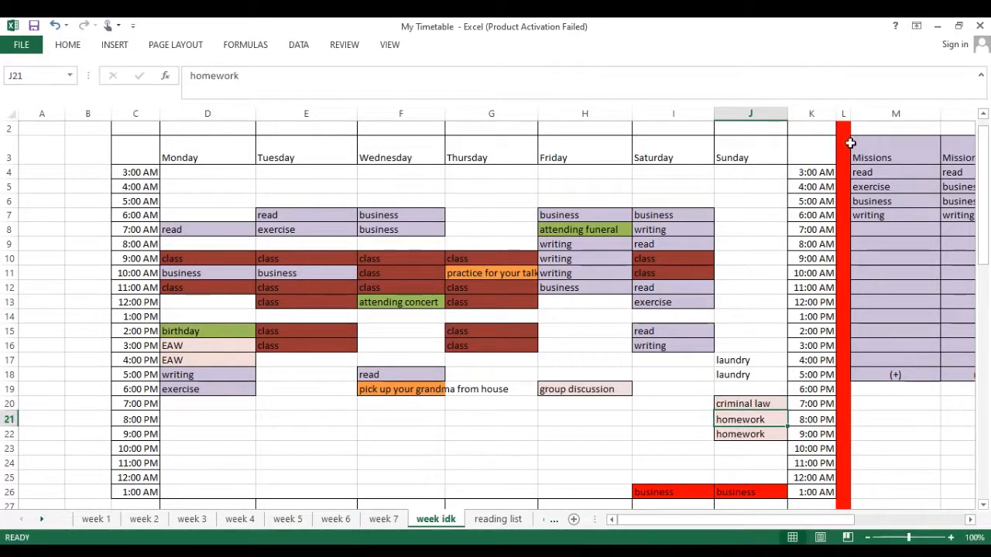
click(82, 50)
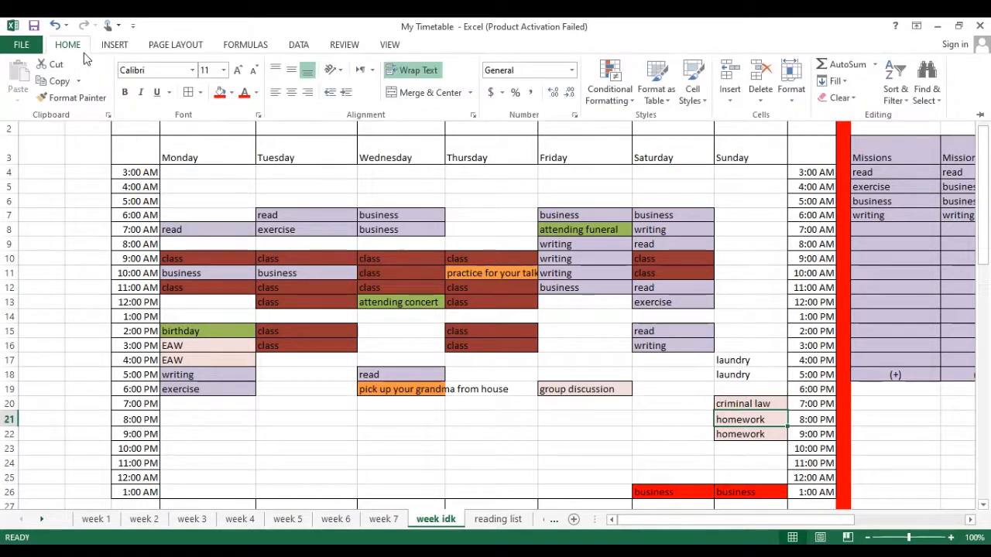
click(840, 97)
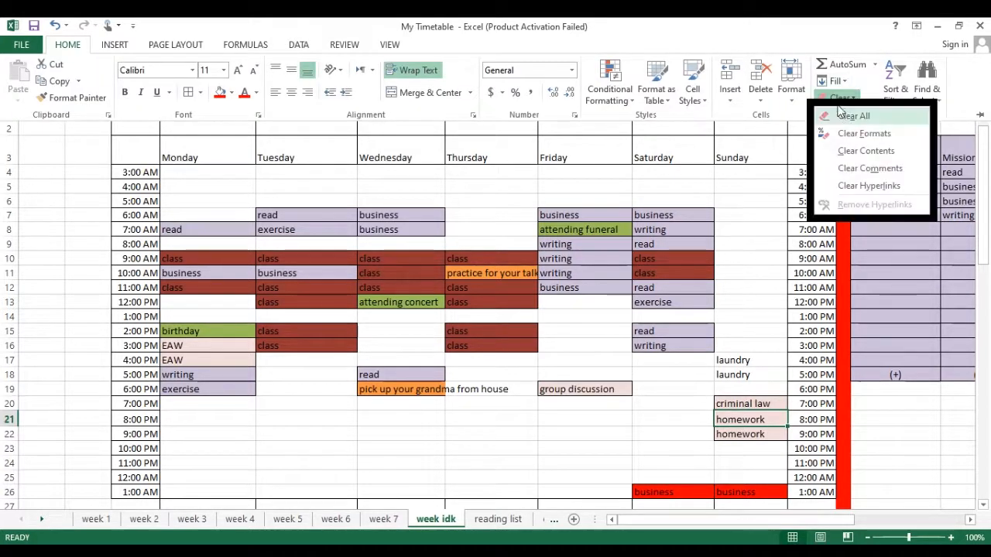
click(840, 116)
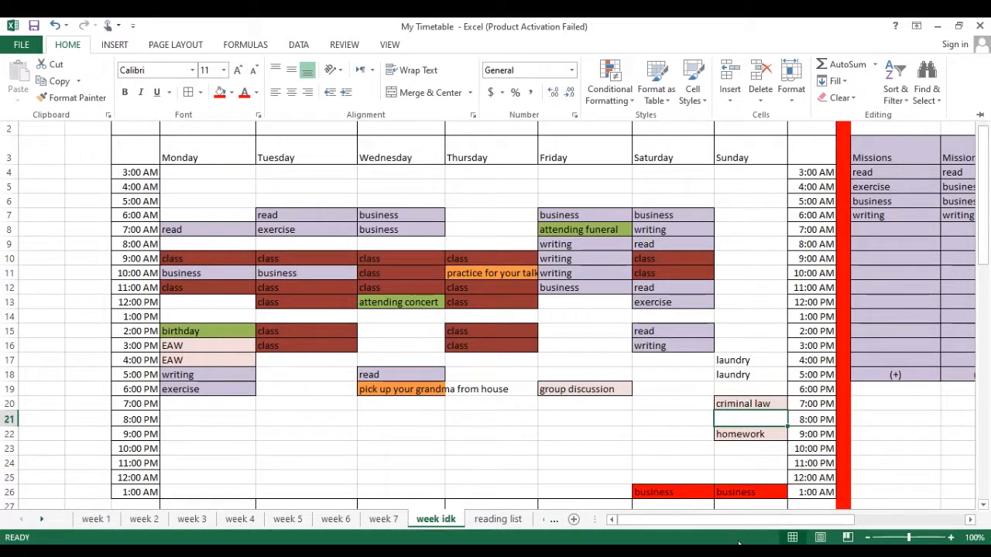
Examine the two Missions lists and the study/assignments lists beside the timetable.
drag(725, 521, 832, 505)
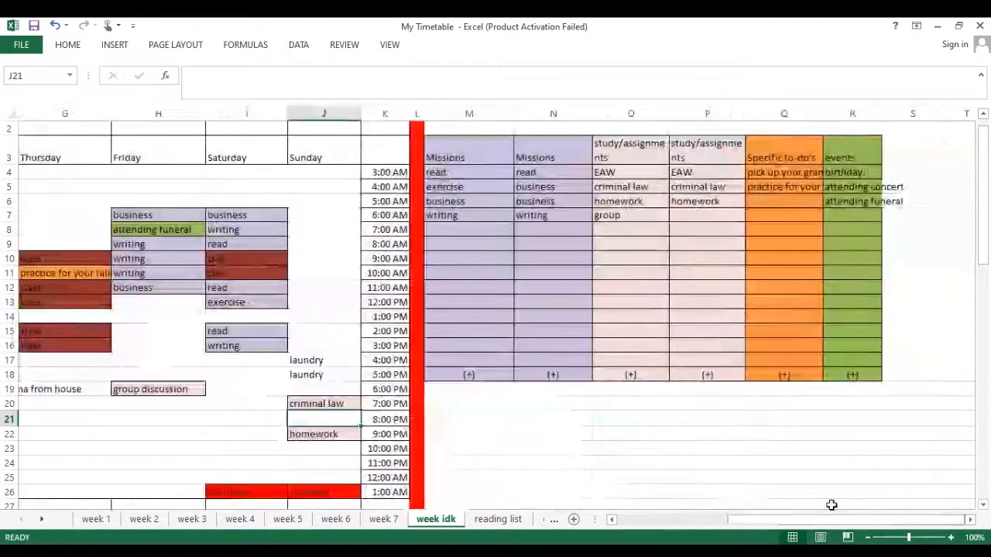
click(449, 186)
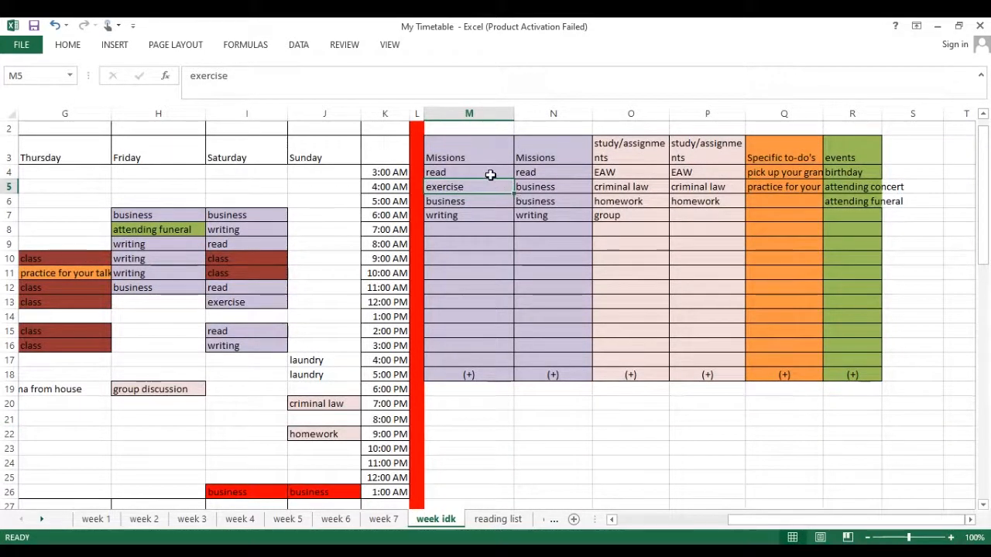
click(490, 172)
click(526, 172)
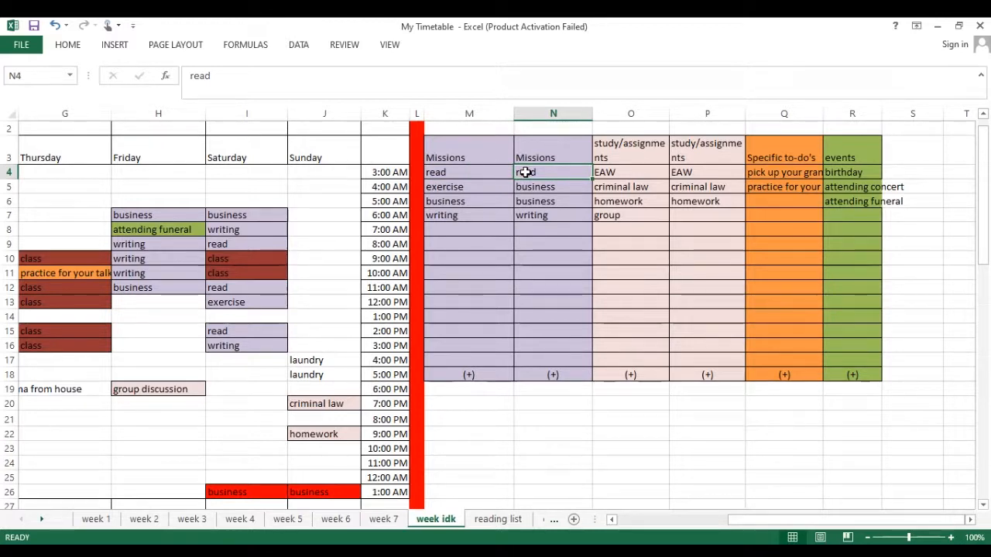
key(Down)
key(Left)
key(Up)
key(Right)
key(Down)
key(Left)
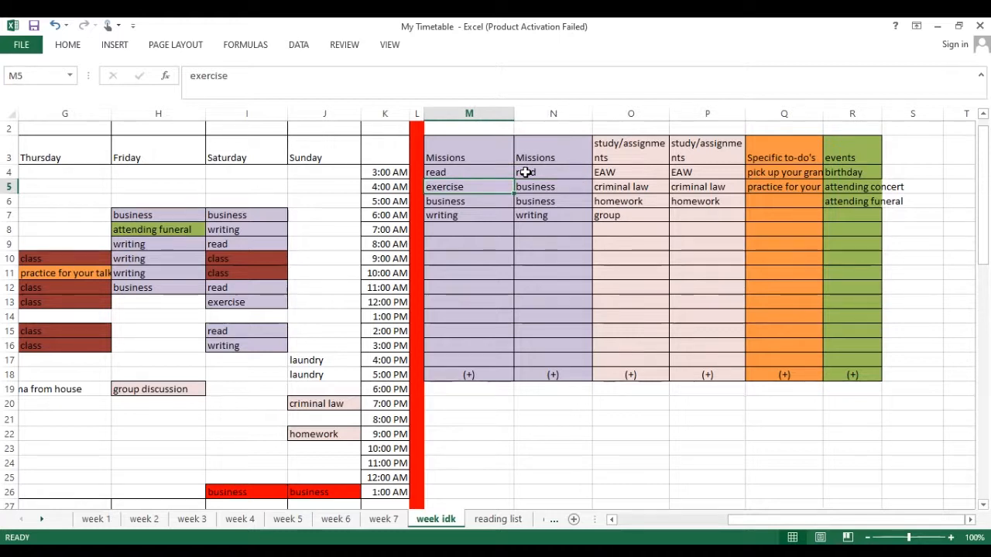
key(Right)
key(Right)
key(Right)
key(Right)
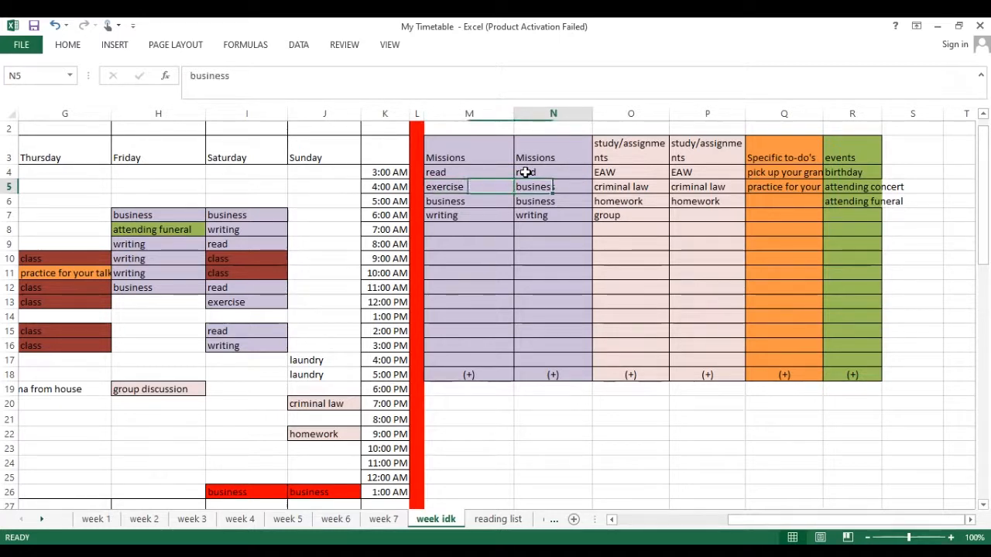
key(Left)
key(Left)
key(Left)
key(Left)
key(Left)
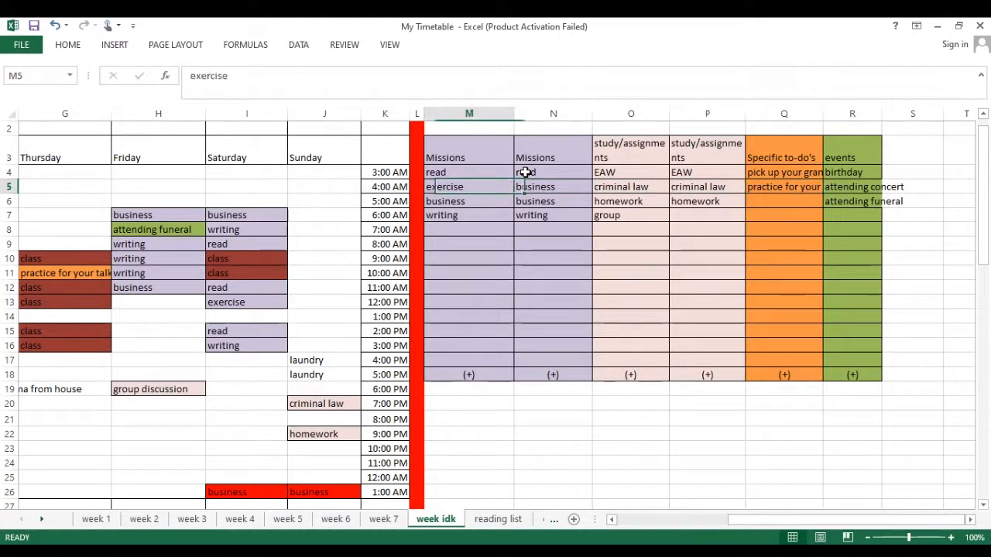
Replace the writing entry in the second Missions column with "read".
key(Down)
key(Right)
key(Down)
key(Right)
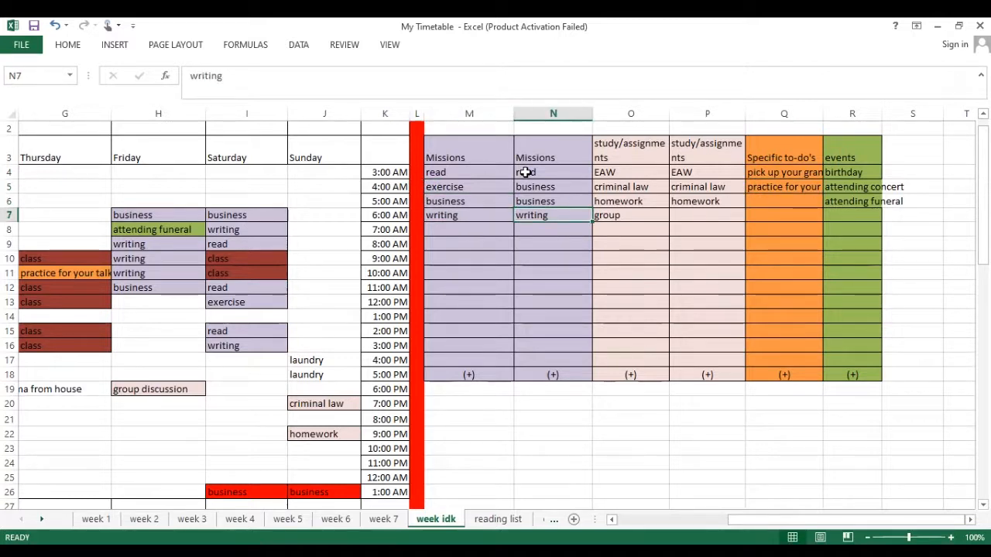
key(Delete)
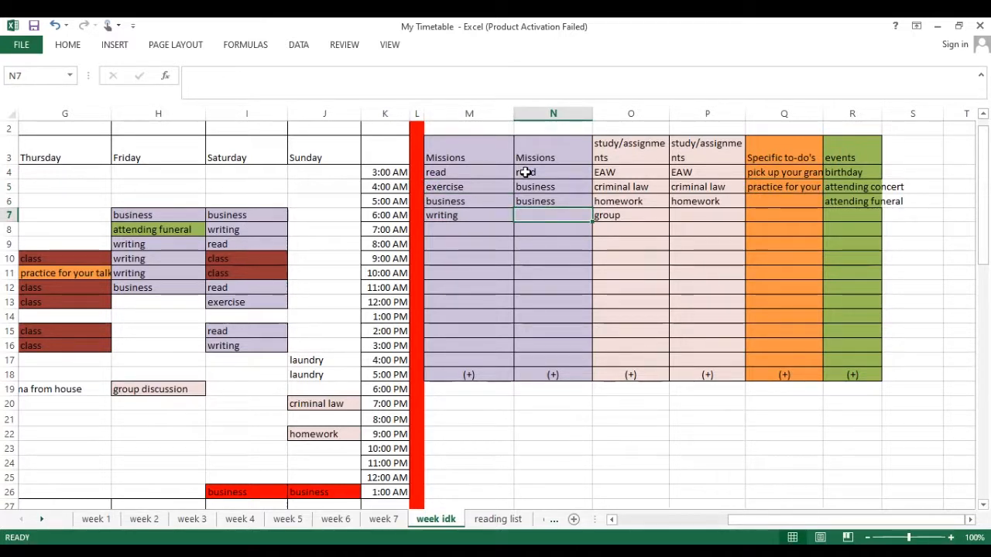
text(read)
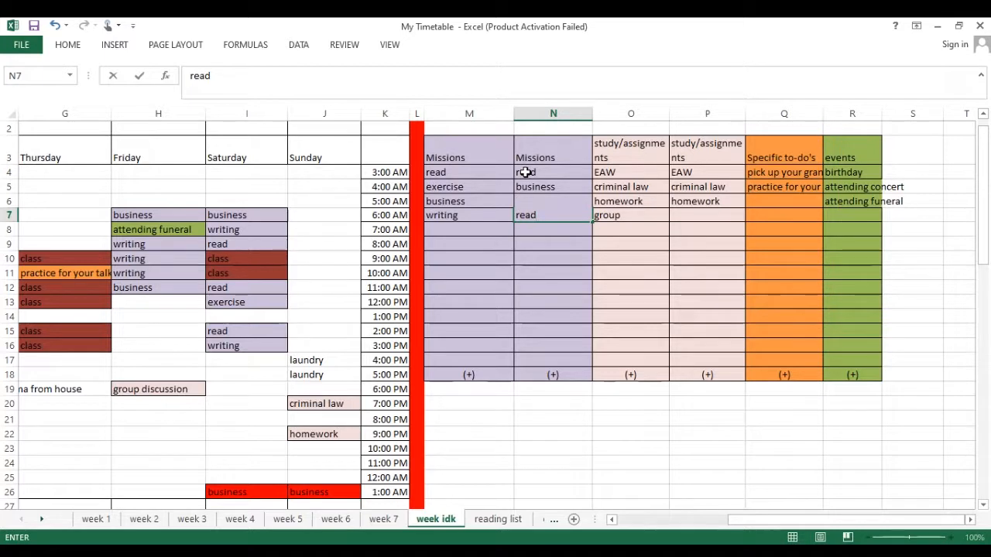
key(Return)
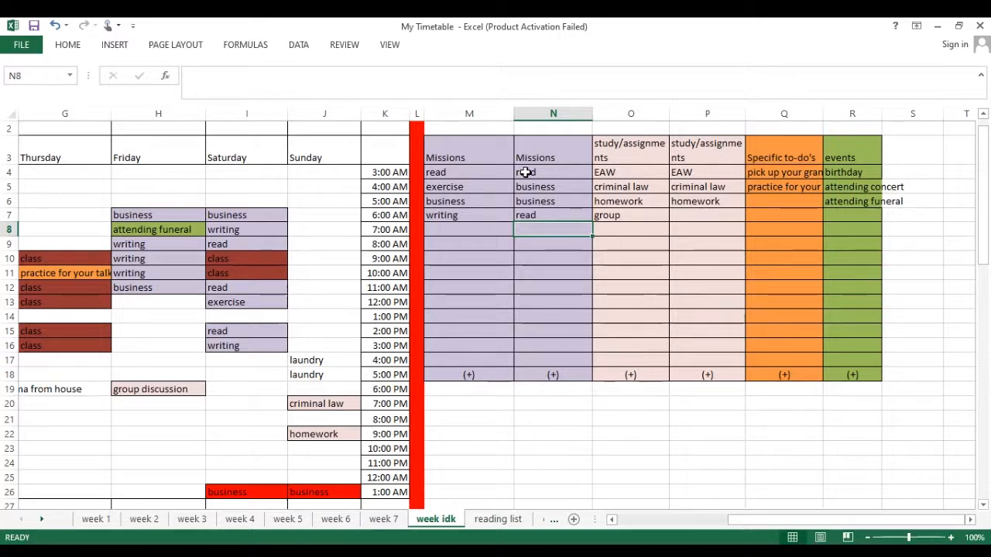
Compare the business and homework rows across the two Missions columns and the two study/assignments columns.
key(Right)
key(Left)
key(Left)
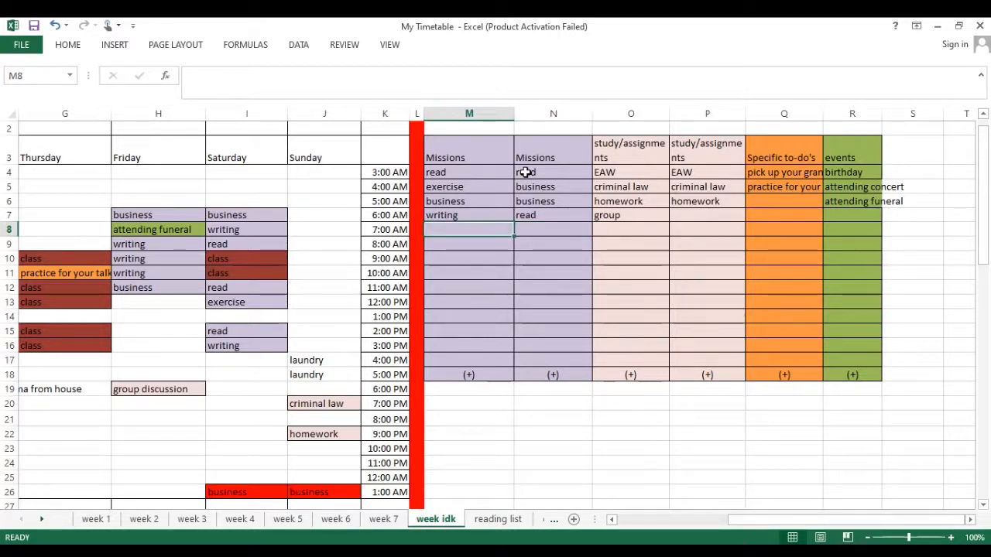
key(Up)
key(Up)
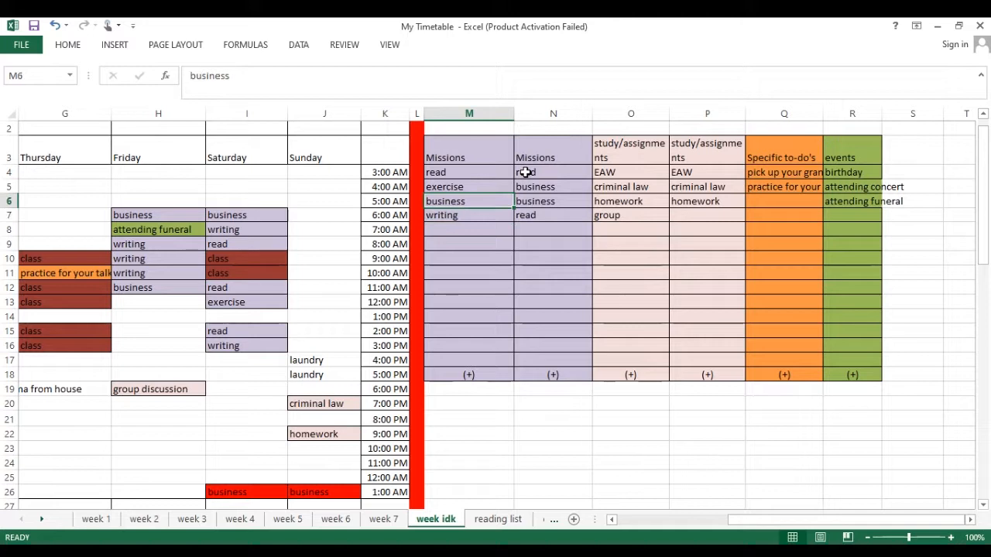
key(Right)
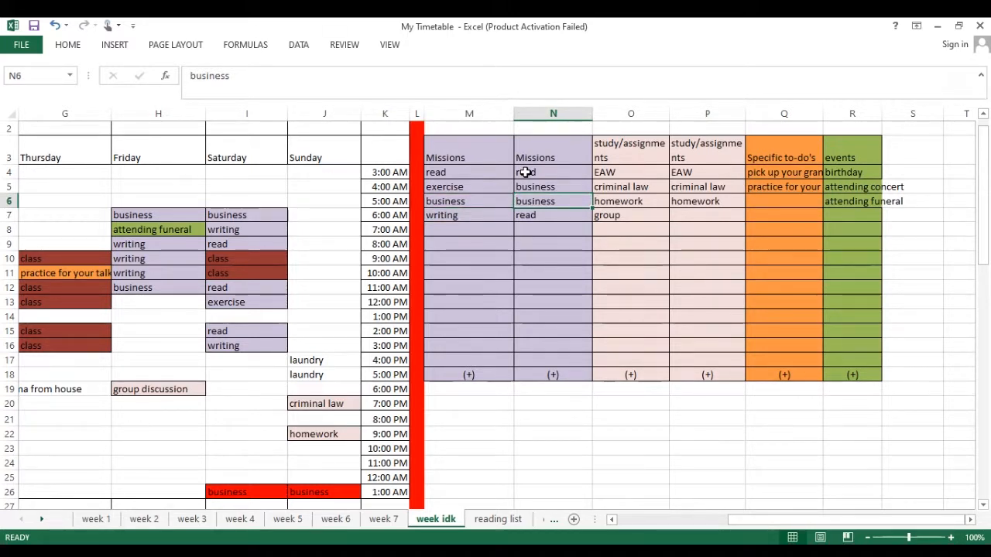
key(Right)
key(Right)
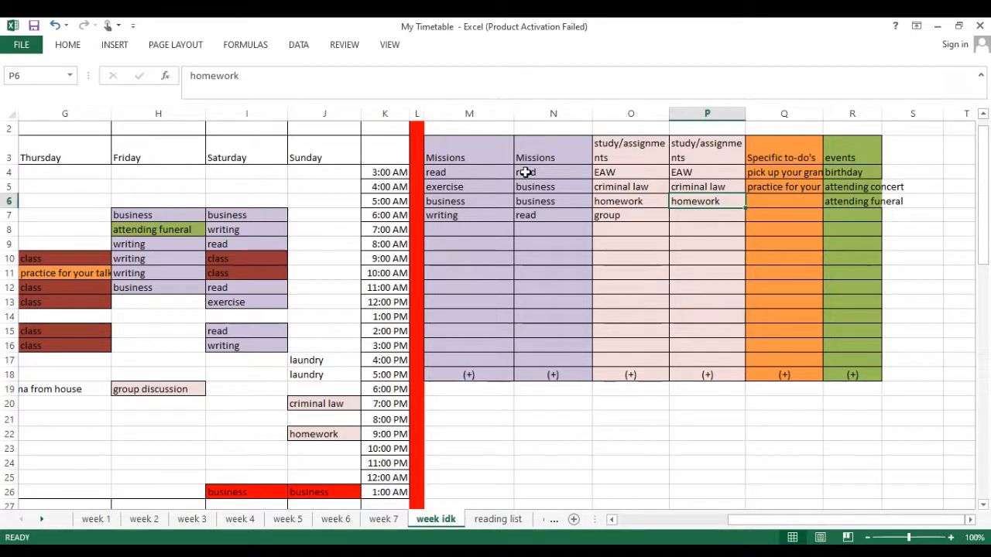
key(Left)
key(Left)
key(Left)
key(Down)
key(Down)
key(Right)
key(Right)
Review the weekly timetable's morning and midday slots, from Monday at 7:00 AM to Wednesday at 1:00 PM.
key(Left)
key(Left)
key(Left)
key(Left)
key(Left)
key(Left)
key(Left)
key(Left)
key(Left)
key(Left)
key(Left)
key(Left)
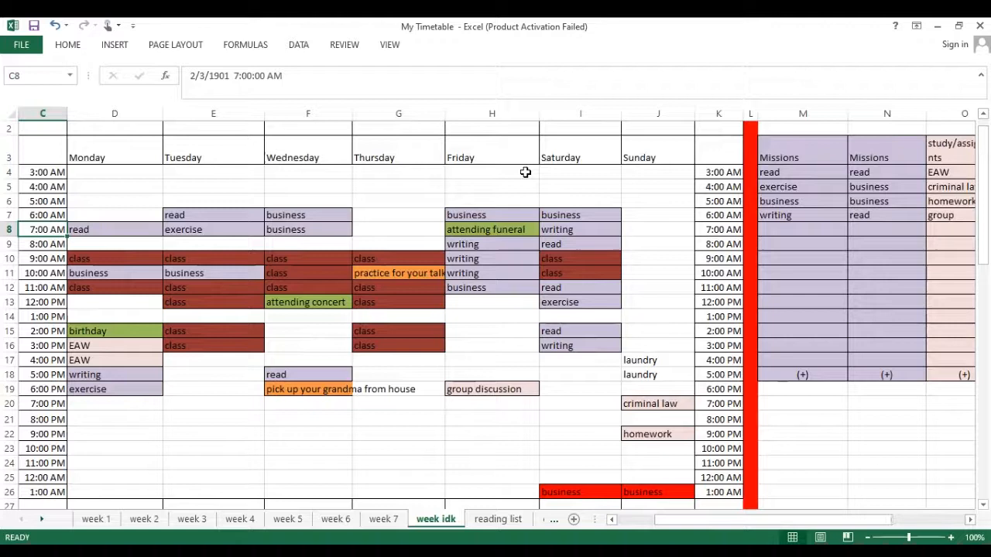
key(Left)
key(Right)
key(Right)
key(Down)
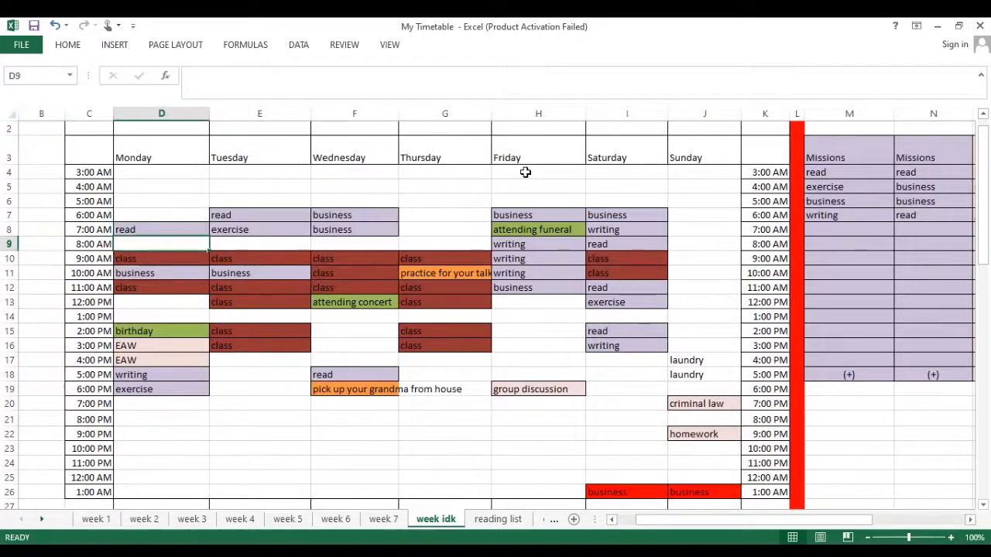
key(Down)
key(Right)
key(Right)
key(Down)
key(Down)
key(Down)
key(Down)
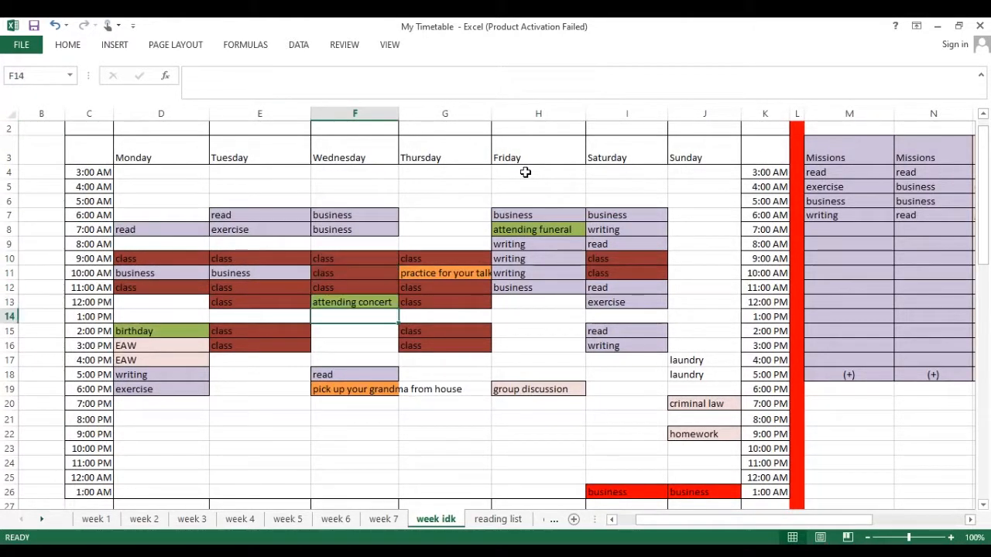